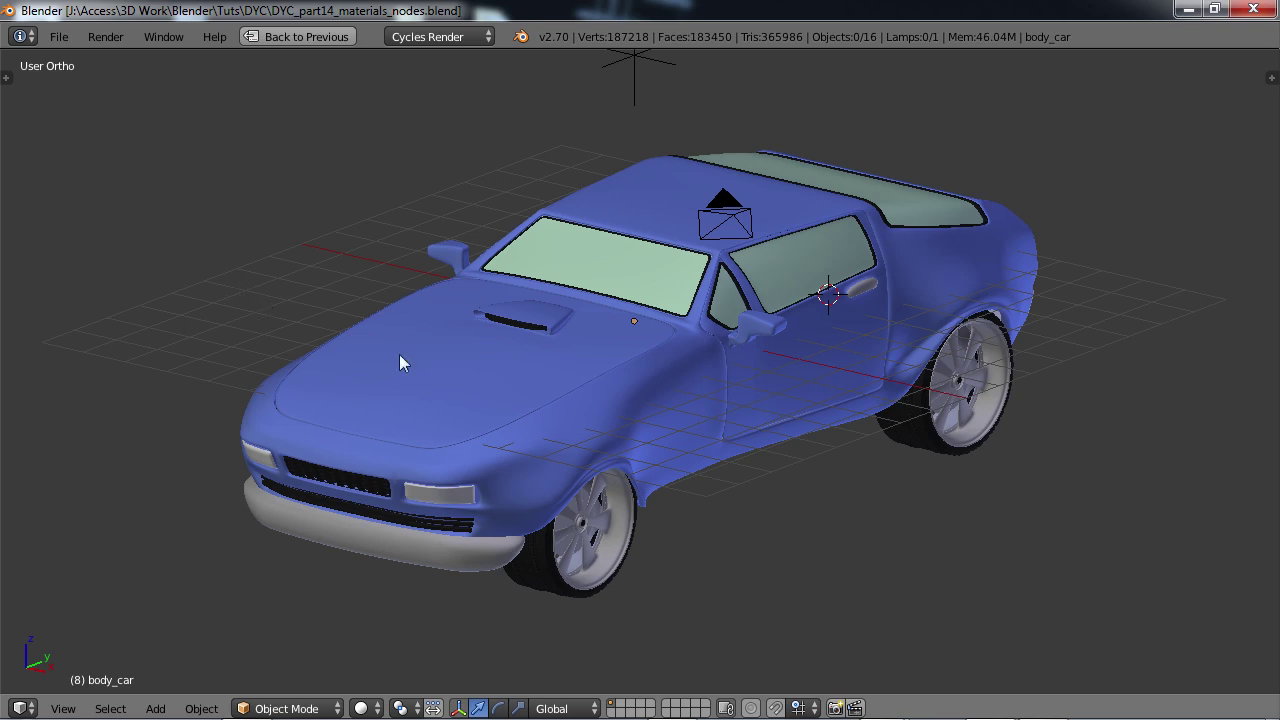
Step: Save the scene as a new file, changing DYC_part14 into DYC_part15_lighting_render.blend
{"action": "middle_click_drag", "start_coordinate": [663, 410], "coordinate": [635, 488]}
{"action": "scroll", "coordinate": [617, 477], "scroll_direction": "down", "scroll_amount": 3}
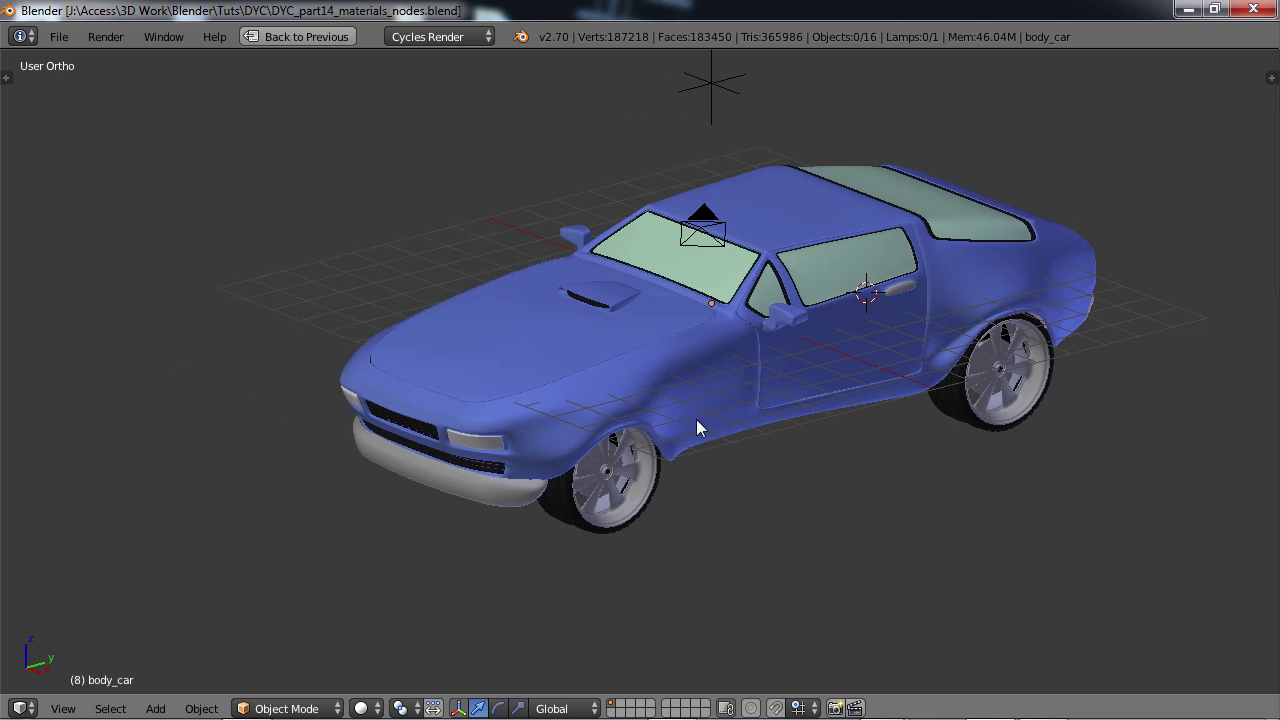
{"action": "middle_click_drag", "start_coordinate": [693, 418], "coordinate": [670, 440]}
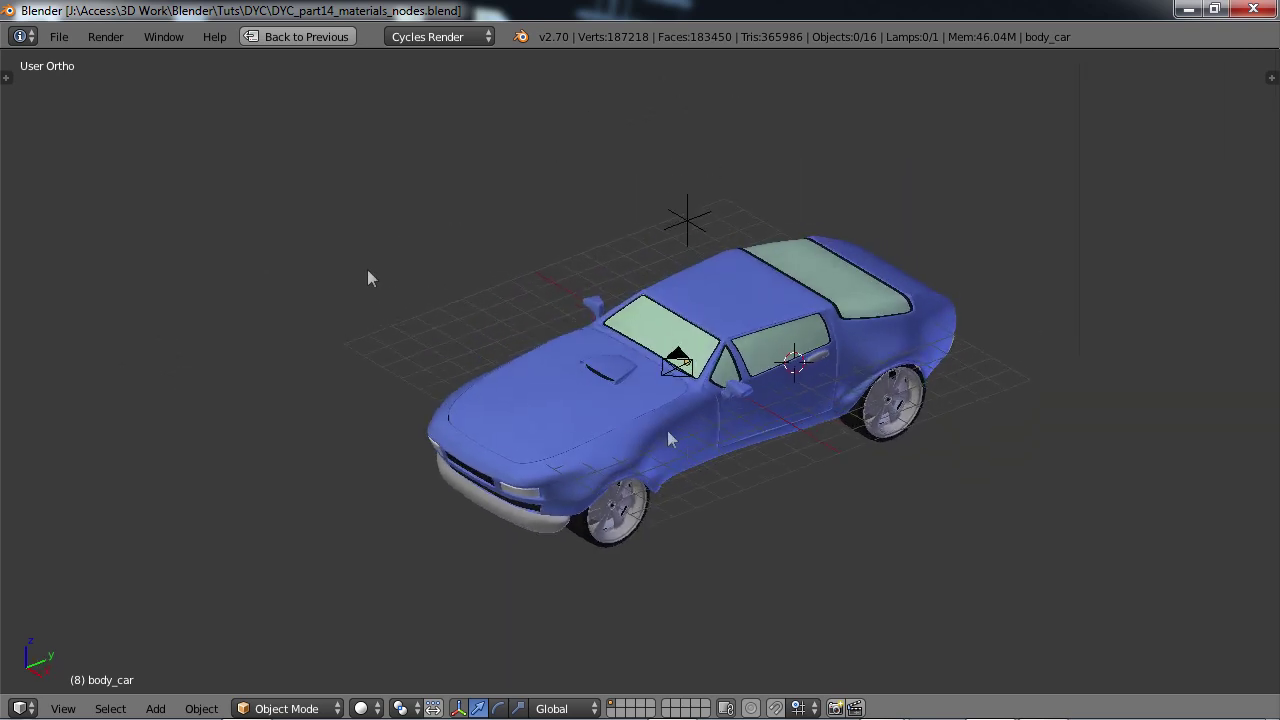
{"action": "left_click", "coordinate": [62, 38]}
{"action": "left_click", "coordinate": [84, 209]}
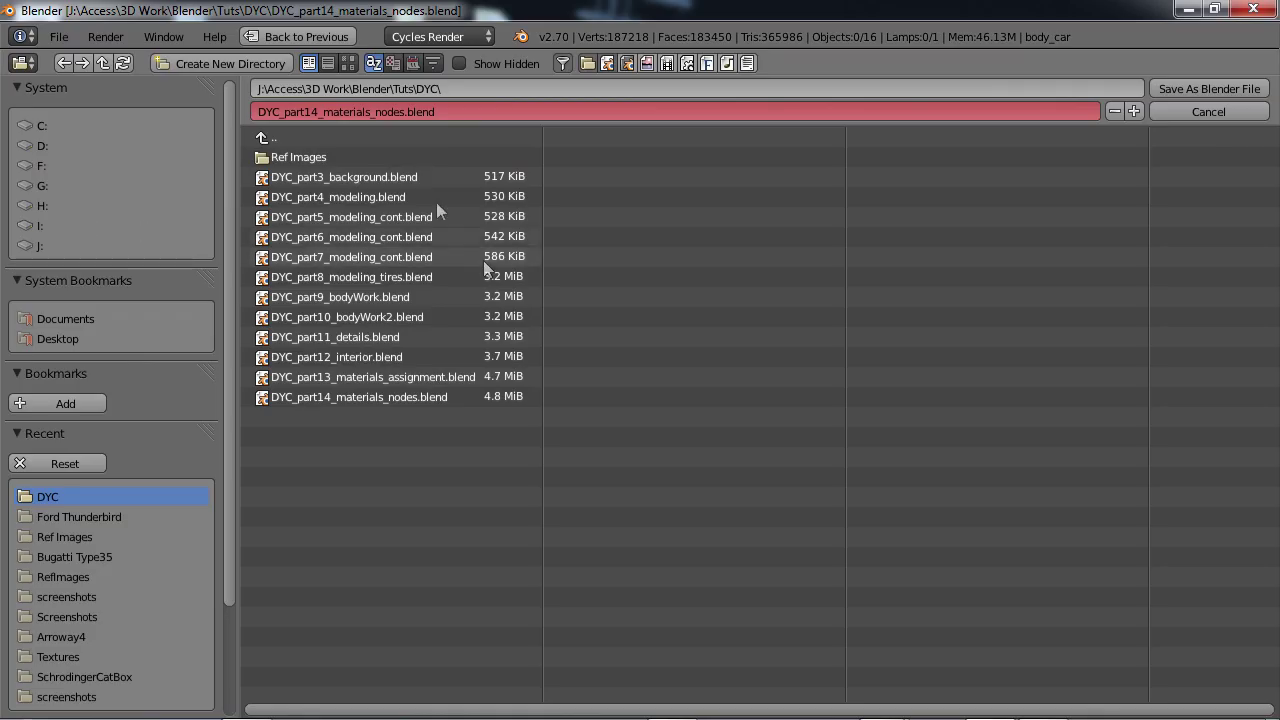
{"action": "left_click", "coordinate": [316, 112]}
{"action": "left_click", "coordinate": [316, 112]}
{"action": "key", "text": "BackSpace"}
{"action": "type", "text": "5"}
{"action": "key", "text": "Delete"}
{"action": "key", "text": "Delete"}
{"action": "key", "text": "Delete"}
{"action": "key", "text": "Delete"}
{"action": "key", "text": "Delete"}
{"action": "key", "text": "Delete"}
{"action": "key", "text": "Delete"}
{"action": "key", "text": "Delete"}
{"action": "key", "text": "Delete"}
{"action": "key", "text": "Delete"}
{"action": "key", "text": "Delete"}
{"action": "key", "text": "Delete"}
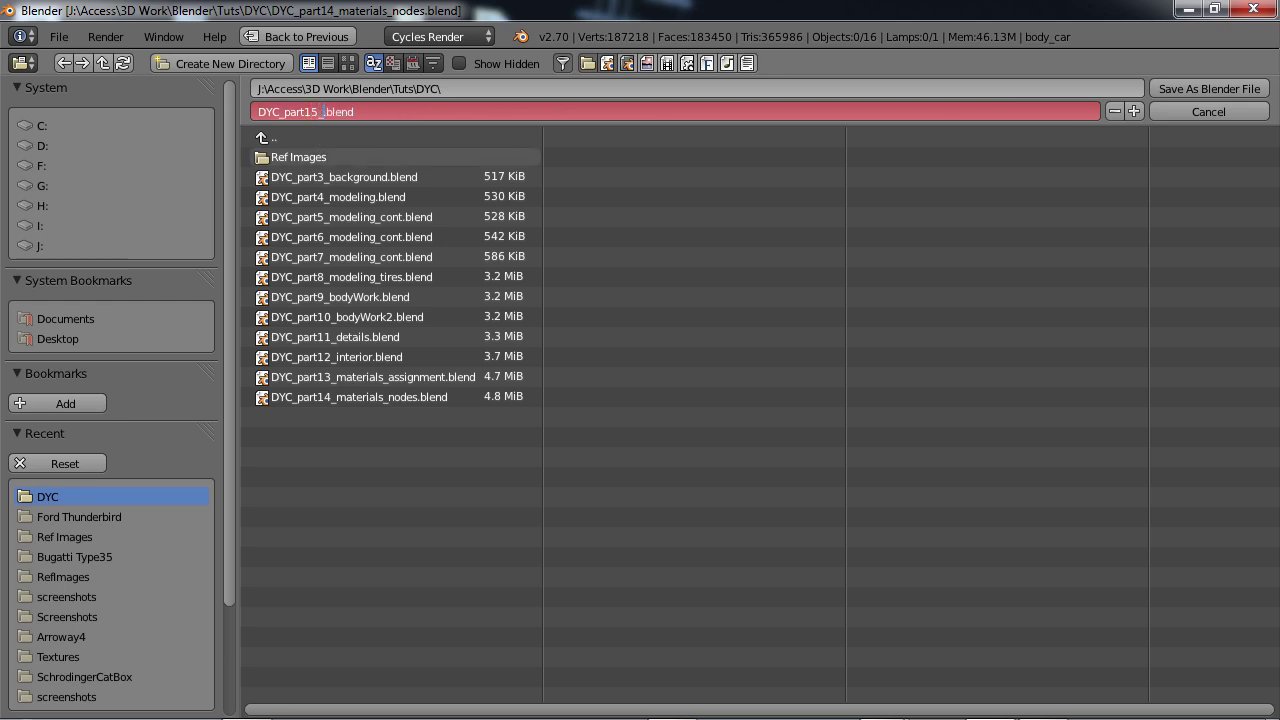
{"action": "type", "text": "lighting"}
{"action": "type", "text": "_render"}
{"action": "key", "text": "Return"}
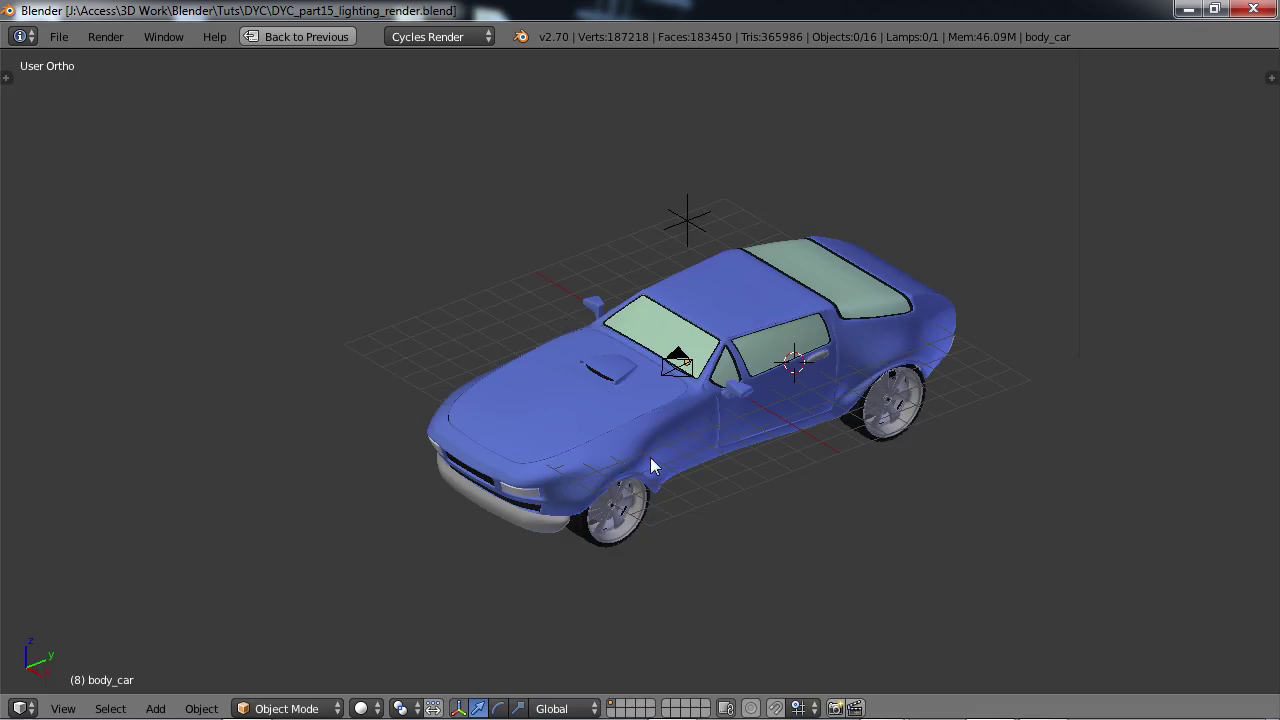
Step: Add a mesh plane to the car scene
{"action": "mouse_move", "coordinate": [647, 450]}
{"action": "middle_mouse_down"}
{"action": "mouse_move", "coordinate": [637, 430]}
{"action": "mouse_move", "coordinate": [652, 449]}
{"action": "middle_mouse_up"}
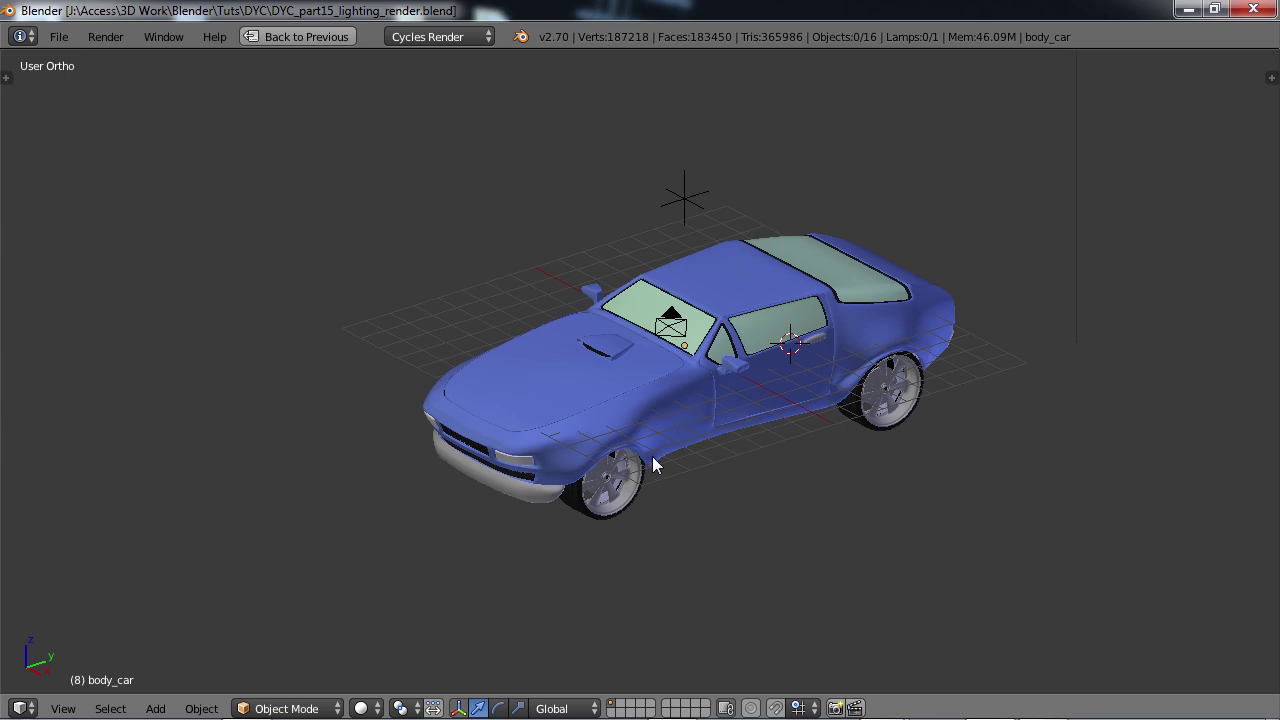
{"action": "key", "text": "shift+a"}
{"action": "mouse_move", "coordinate": [603, 450]}
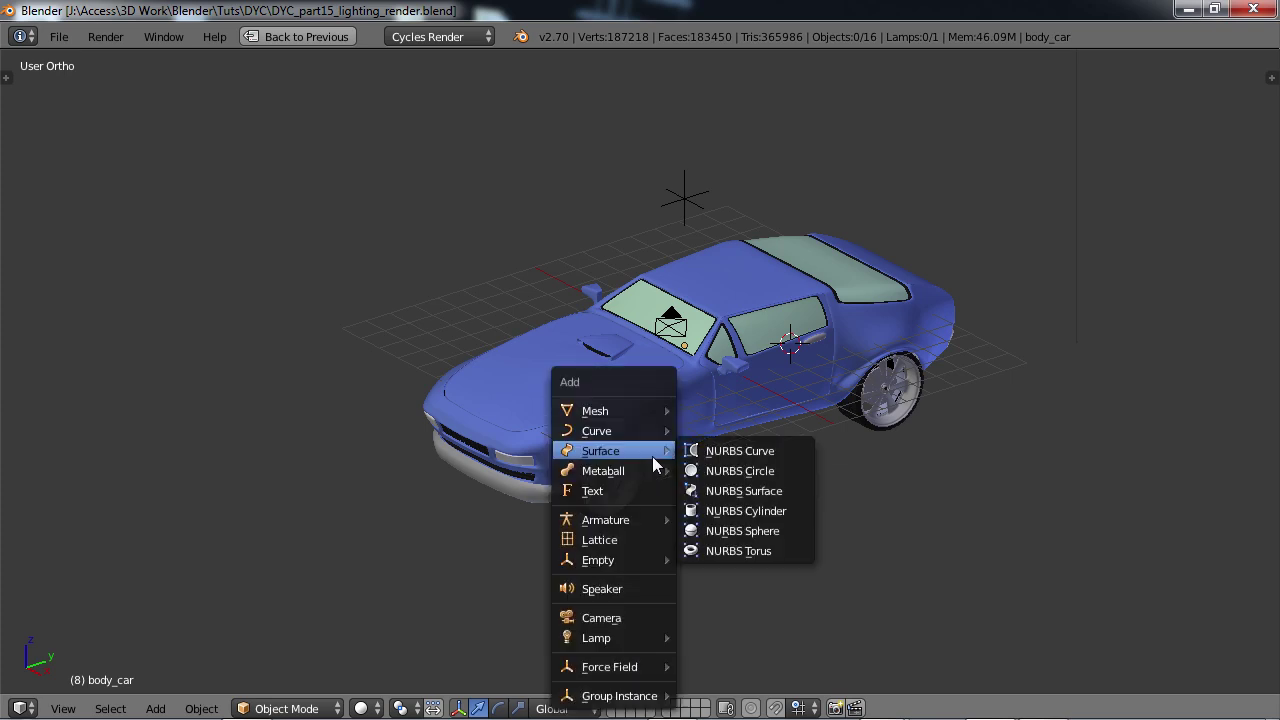
{"action": "mouse_move", "coordinate": [600, 414]}
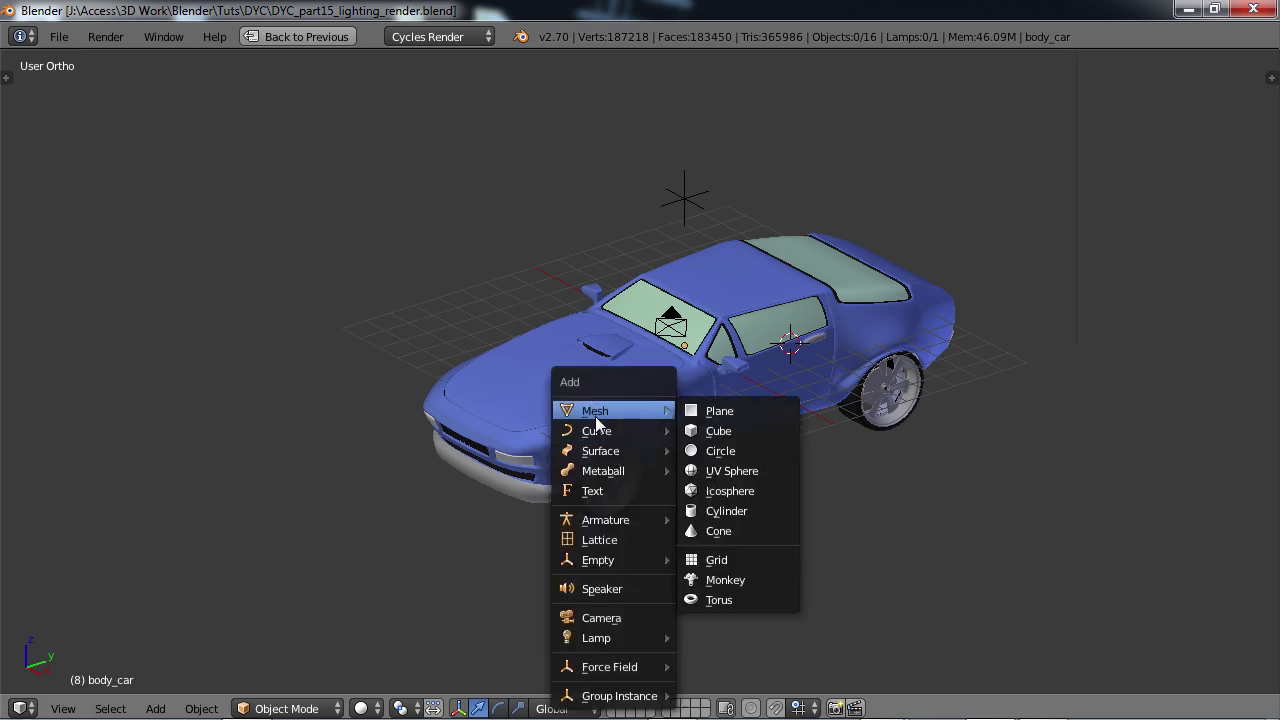
{"action": "left_click", "coordinate": [710, 411]}
{"action": "scroll", "coordinate": [710, 418], "scroll_direction": "down", "scroll_amount": 4}
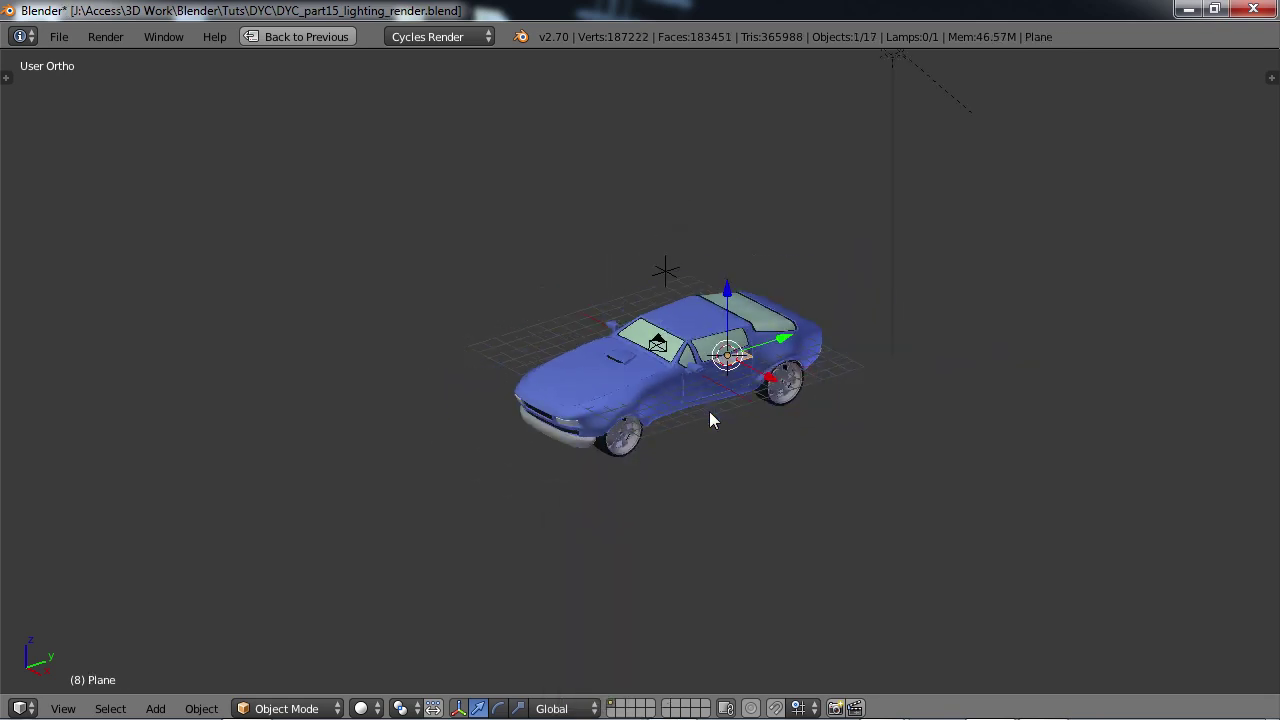
{"action": "middle_click_drag", "start_coordinate": [663, 414], "coordinate": [712, 218]}
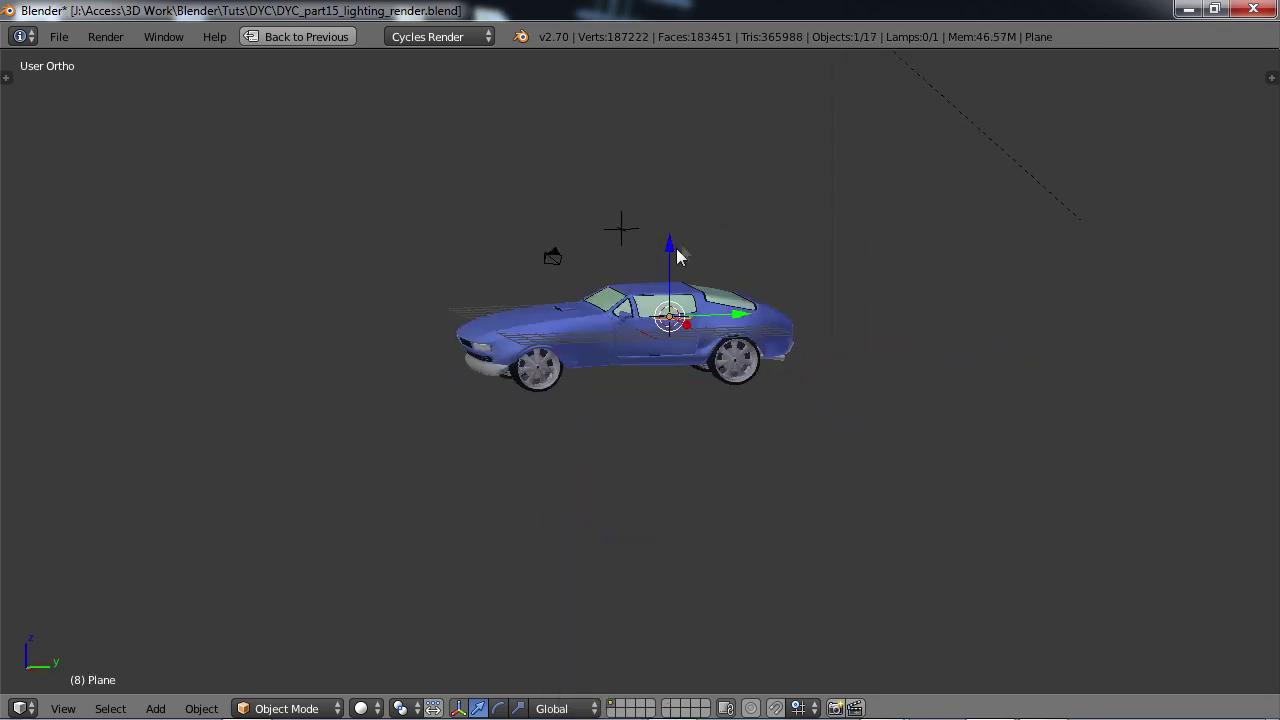
Step: In right-side view, lower the plane along Z down to wheel level
{"action": "key", "text": "KP_3"}
{"action": "scroll", "coordinate": [668, 253], "scroll_direction": "up", "scroll_amount": 4}
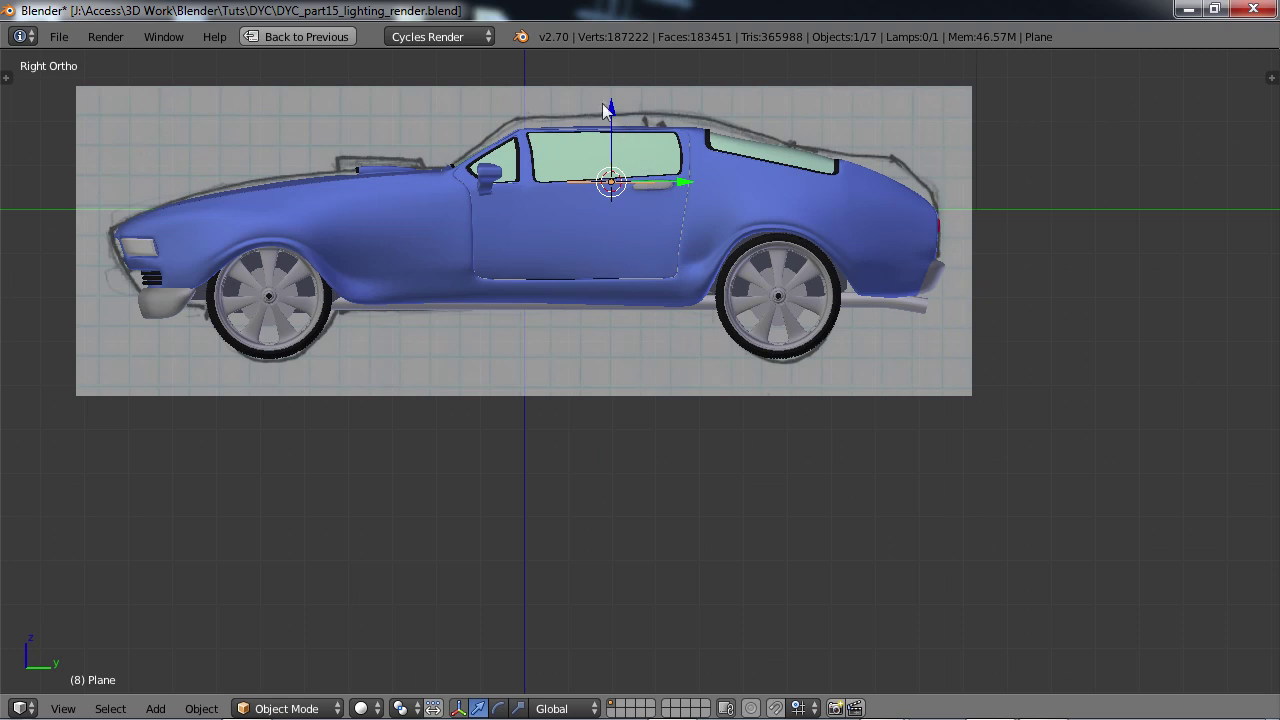
{"action": "key", "text": "g"}
{"action": "key", "text": "z"}
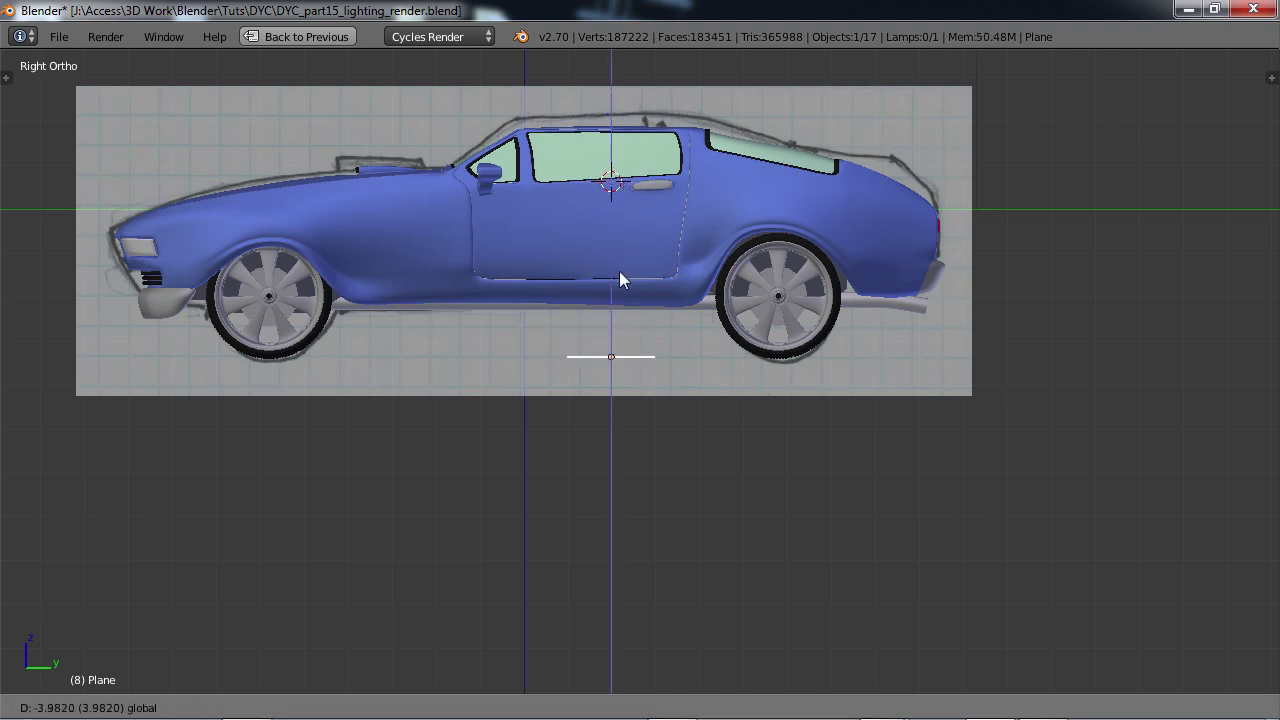
{"action": "left_click", "coordinate": [619, 271]}
{"action": "middle_click_drag", "start_coordinate": [619, 271], "coordinate": [624, 336]}
Step: Scale the plane up twice so it spreads far beyond the car
{"action": "scroll", "coordinate": [624, 336], "scroll_direction": "down", "scroll_amount": 5}
{"action": "middle_click_drag", "start_coordinate": [564, 412], "coordinate": [638, 463]}
{"action": "key", "text": "s"}
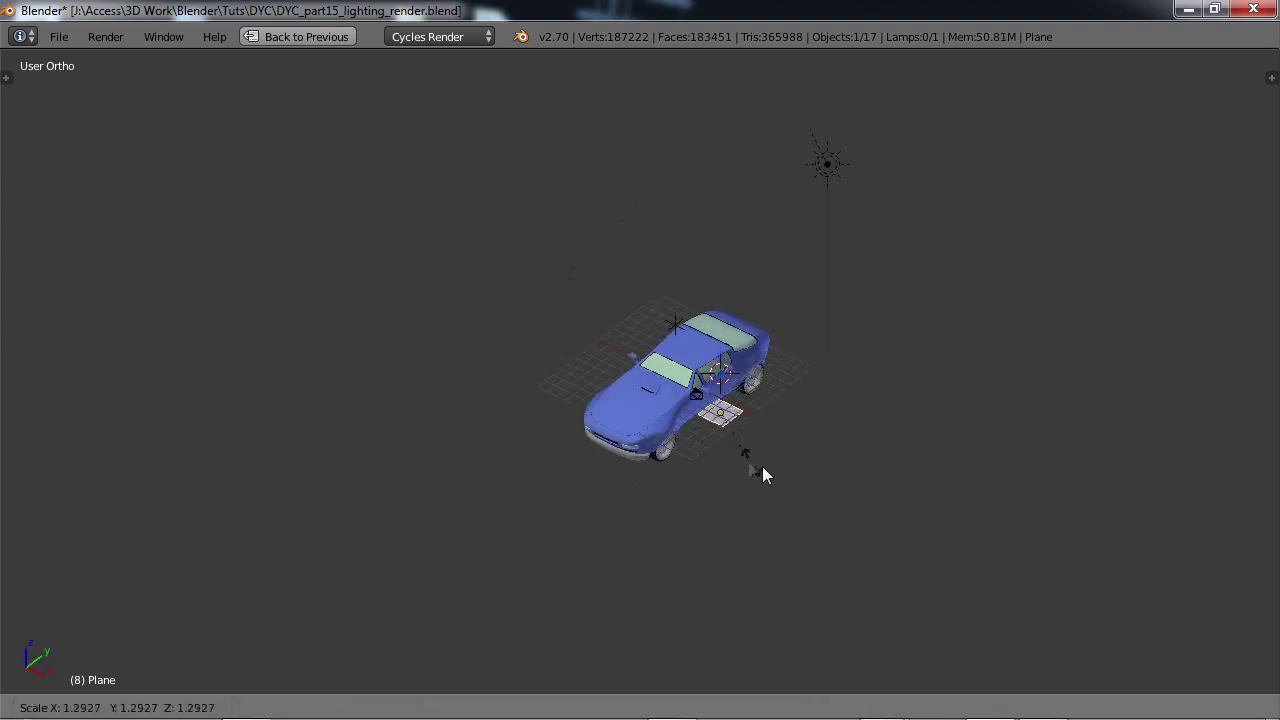
{"action": "left_click", "coordinate": [1171, 605]}
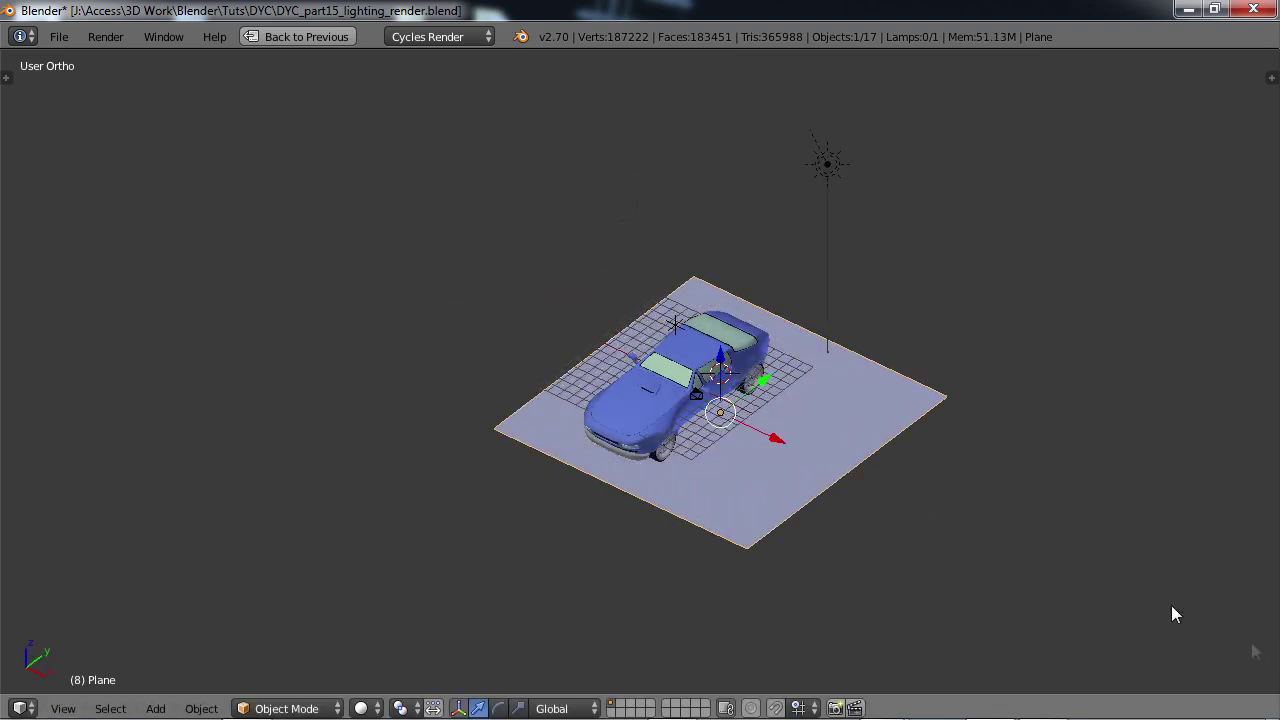
{"action": "scroll", "coordinate": [739, 455], "scroll_direction": "down", "scroll_amount": 2}
{"action": "key", "text": "s"}
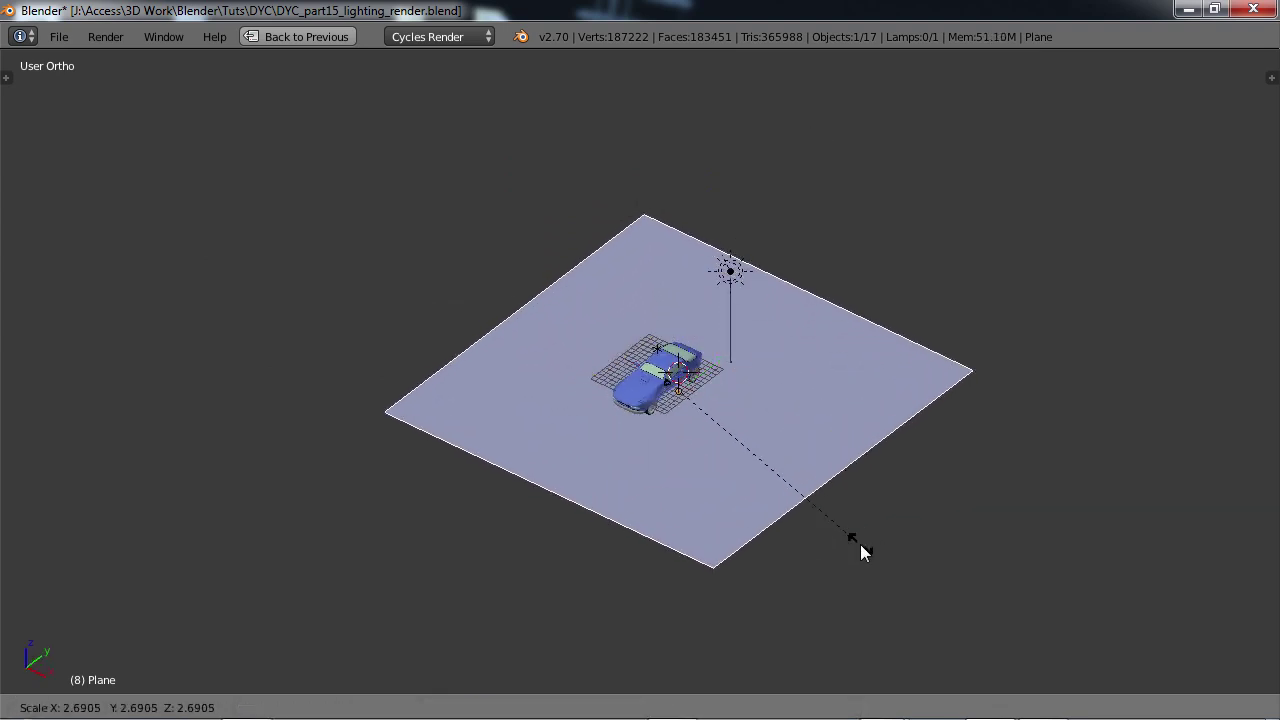
{"action": "left_click", "coordinate": [861, 546]}
{"action": "middle_click_drag", "start_coordinate": [862, 546], "coordinate": [763, 508]}
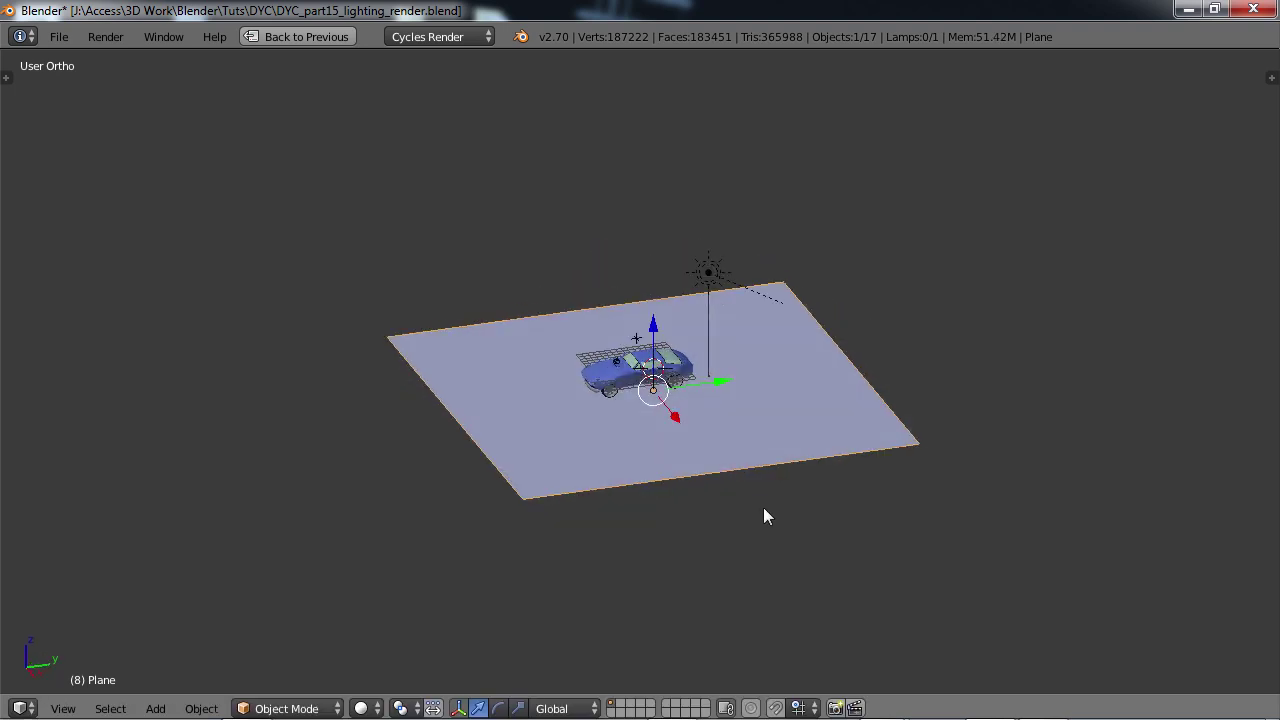
Step: Add a Subdivision Surface modifier to the plane with viewport level 2
{"action": "key", "text": "ctrl+Up"}
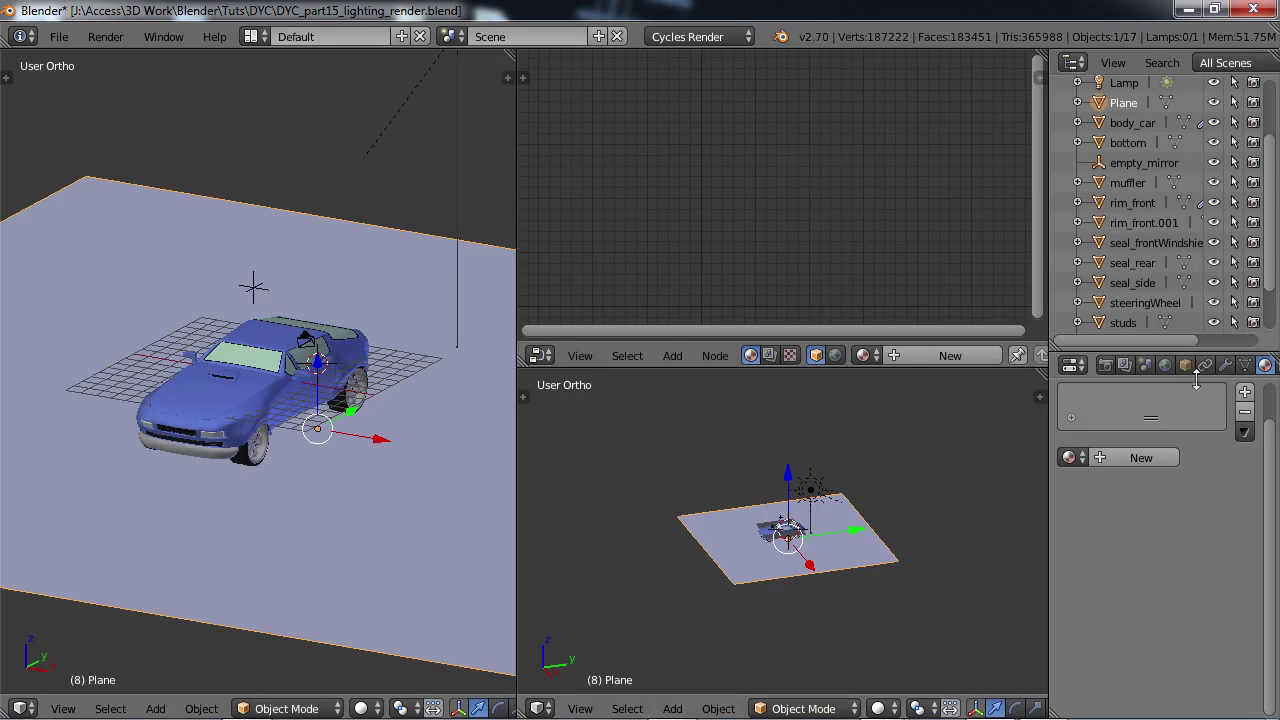
{"action": "left_click", "coordinate": [1224, 366]}
{"action": "left_click", "coordinate": [1122, 433]}
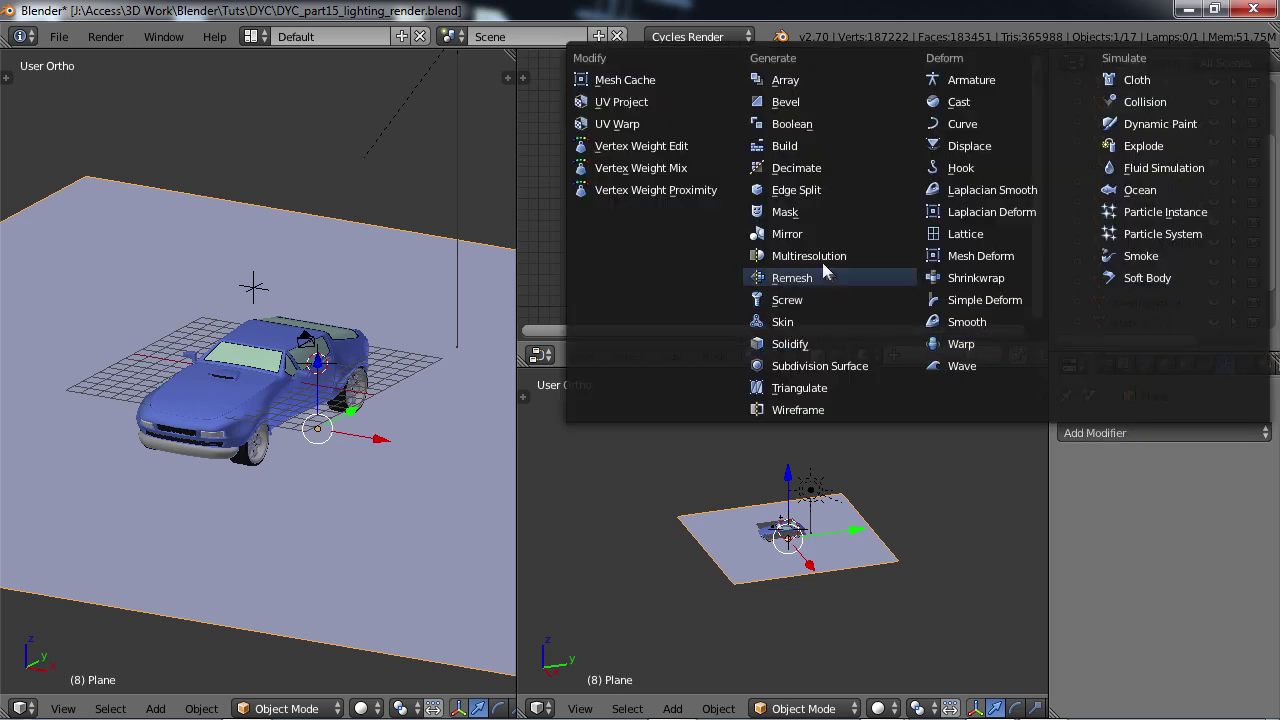
{"action": "left_click", "coordinate": [822, 365]}
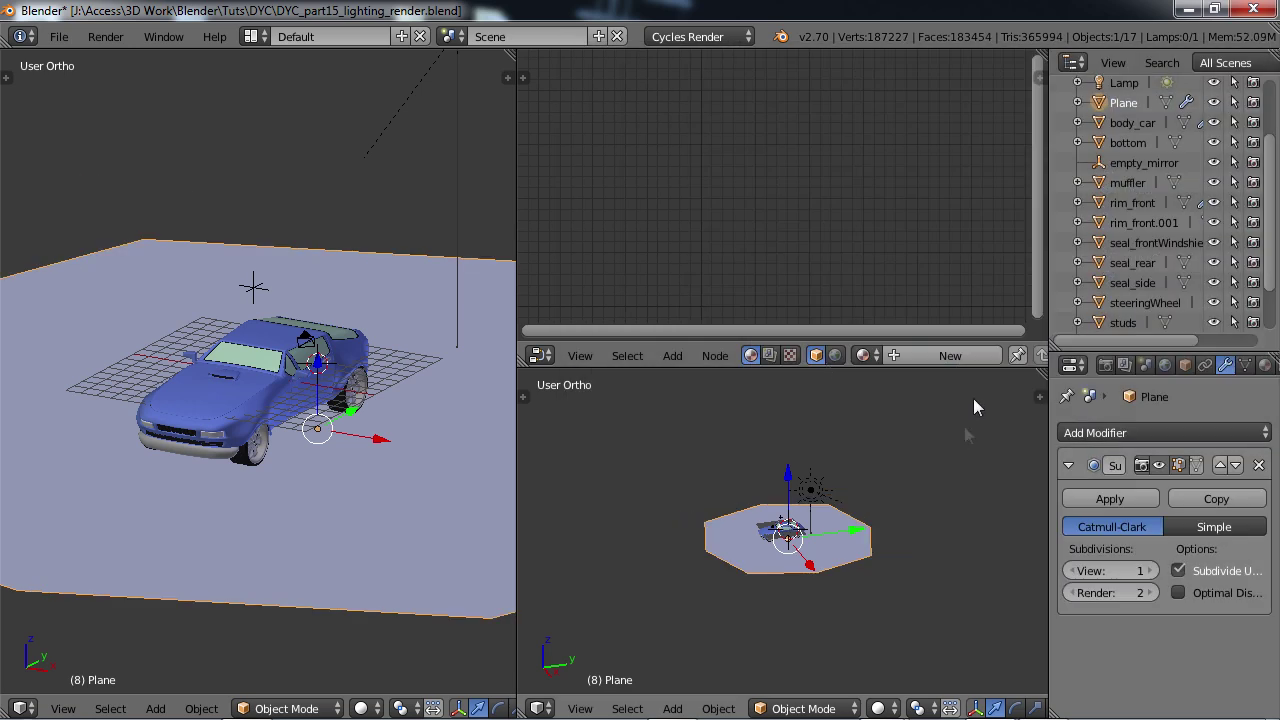
{"action": "left_click", "coordinate": [1152, 570]}
{"action": "scroll", "coordinate": [440, 462], "scroll_direction": "down", "scroll_amount": 5}
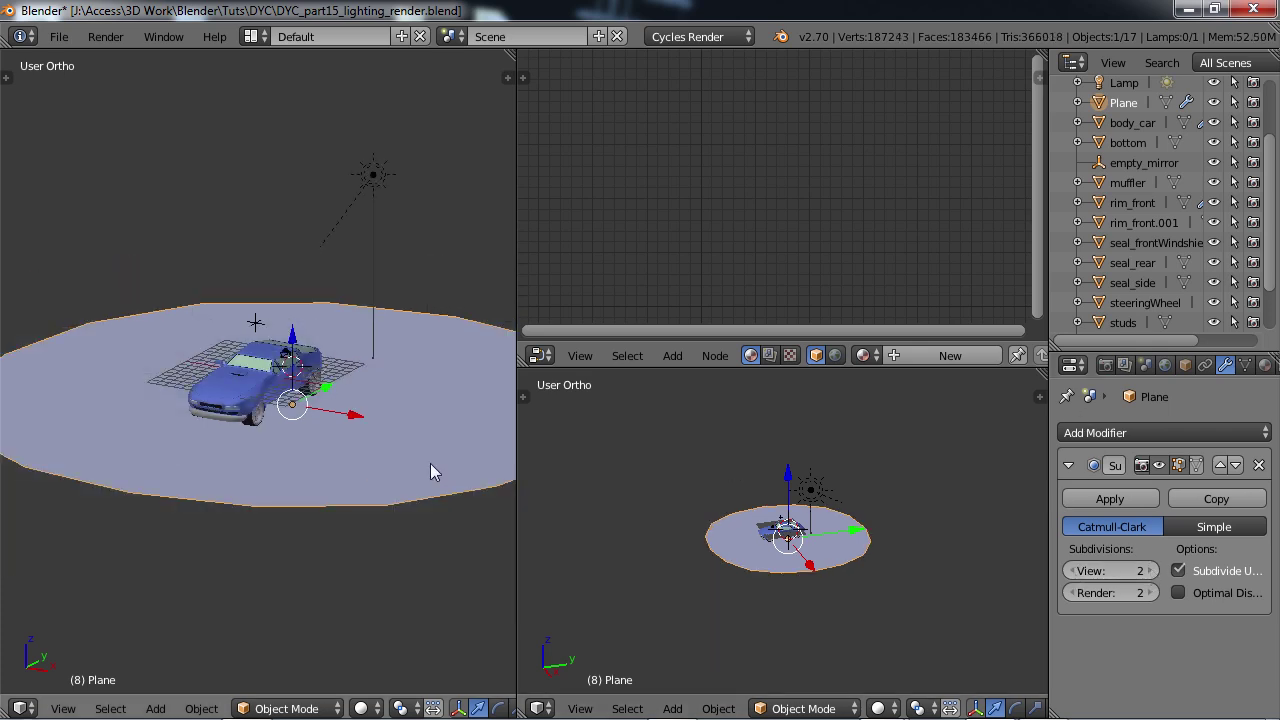
{"action": "middle_click_drag", "start_coordinate": [398, 464], "coordinate": [313, 482]}
Step: Enter Edit Mode and rename the Plane object to 'backdrop'
{"action": "key", "text": "Tab"}
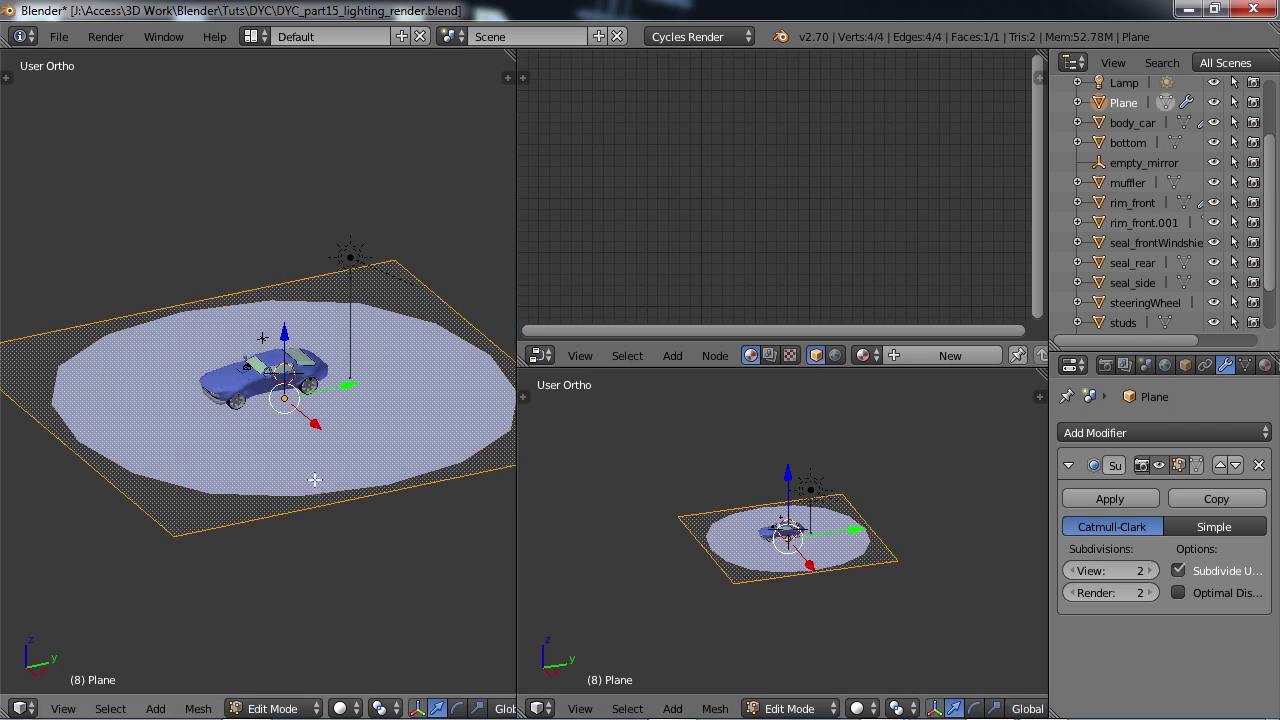
{"action": "scroll", "coordinate": [352, 461], "scroll_direction": "down", "scroll_amount": 3}
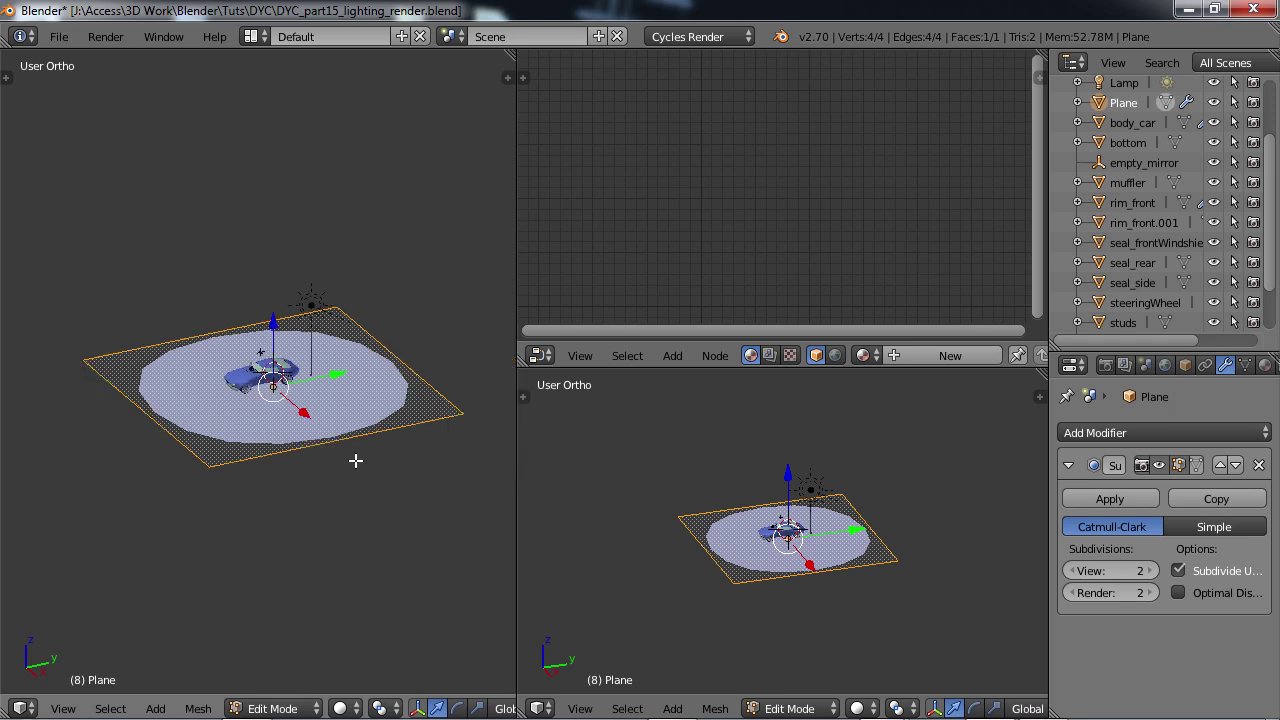
{"action": "double_click", "coordinate": [1128, 106]}
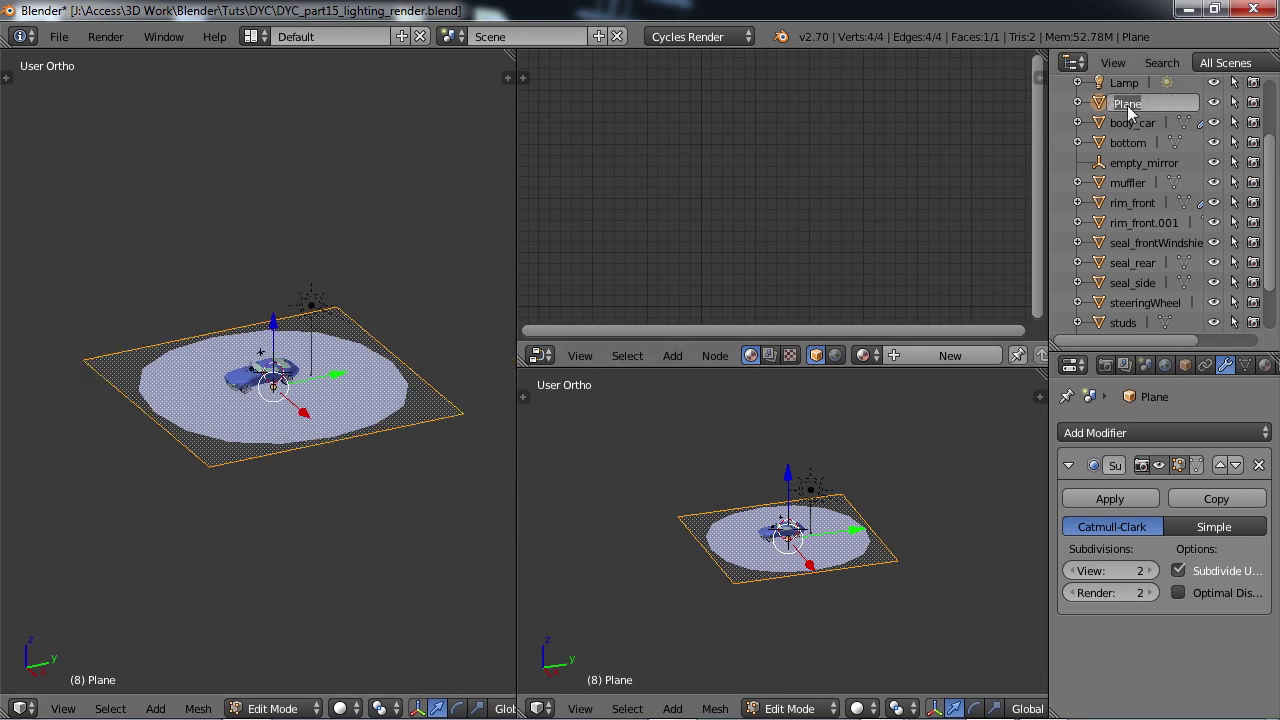
{"action": "type", "text": "backdrop"}
{"action": "key", "text": "Return"}
{"action": "key", "text": "ctrl+Up"}
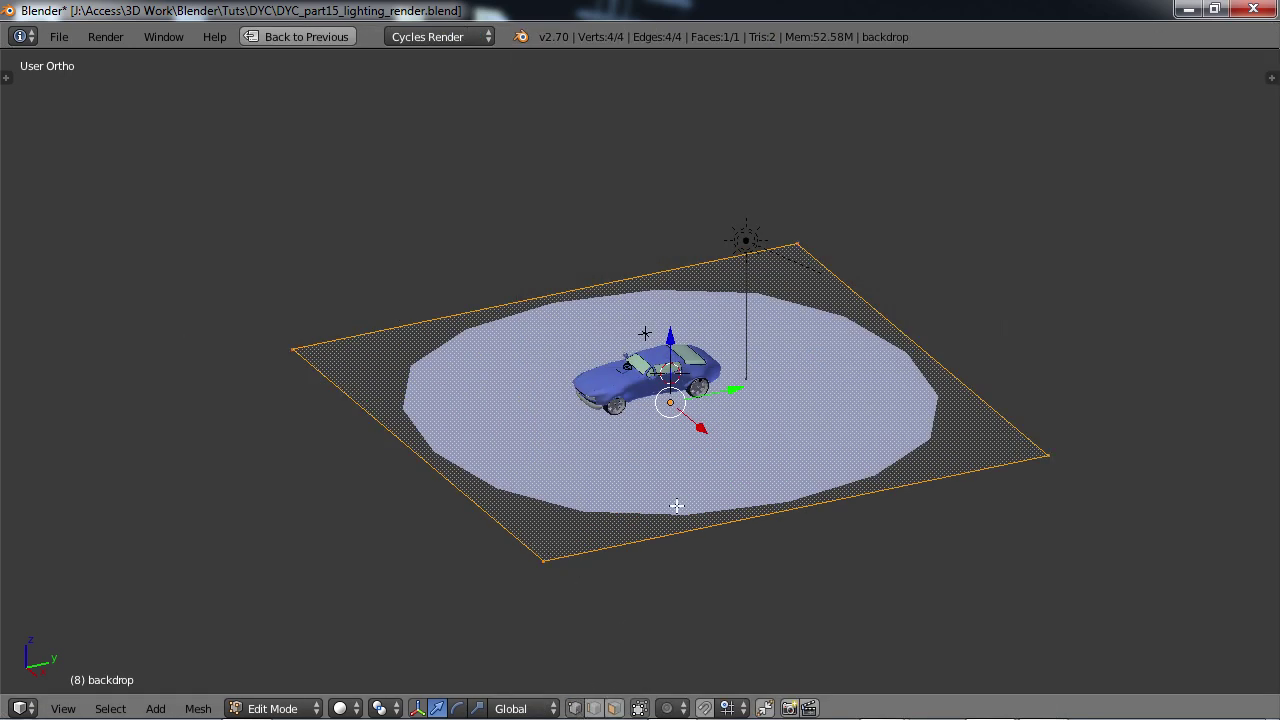
Step: Select the plane's back edge by picking its two rear corner vertices
{"action": "scroll", "coordinate": [697, 470], "scroll_direction": "down", "scroll_amount": 3}
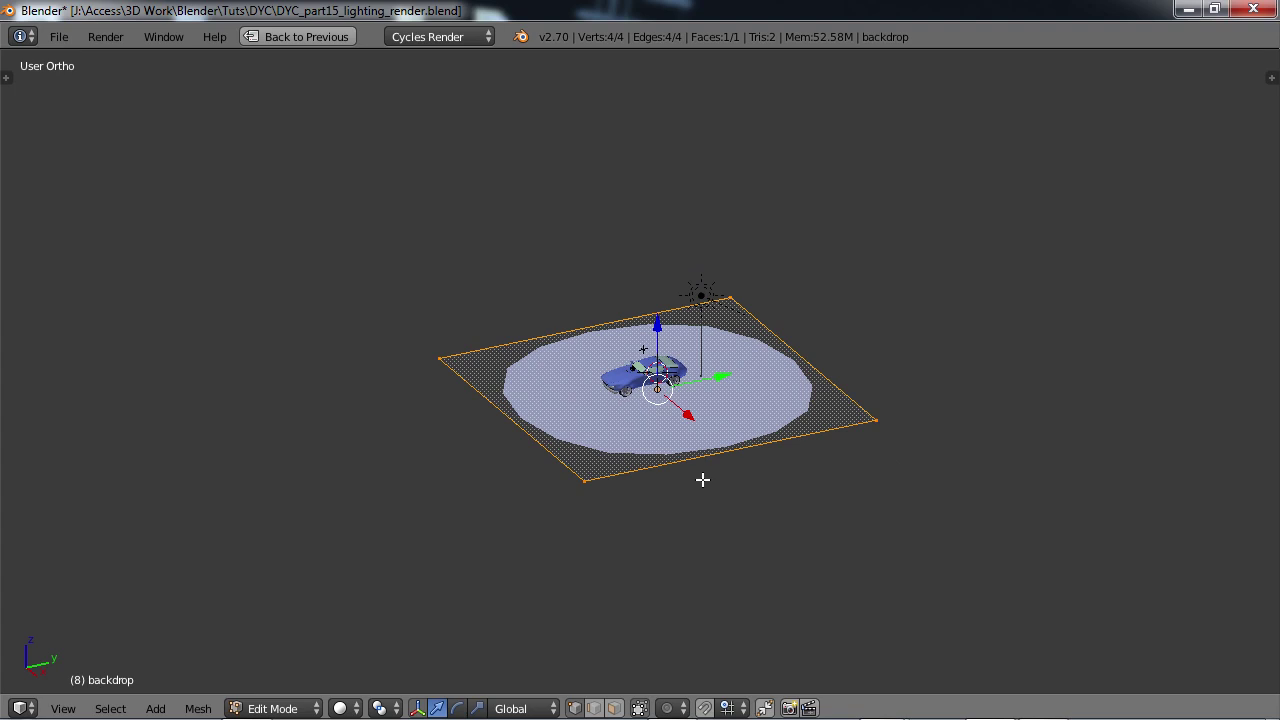
{"action": "right_click", "coordinate": [730, 297]}
{"action": "right_click", "coordinate": [880, 423], "text": "shift"}
{"action": "key", "text": "KP_3"}
{"action": "middle_click_drag", "start_coordinate": [834, 463], "coordinate": [506, 491], "text": "shift"}
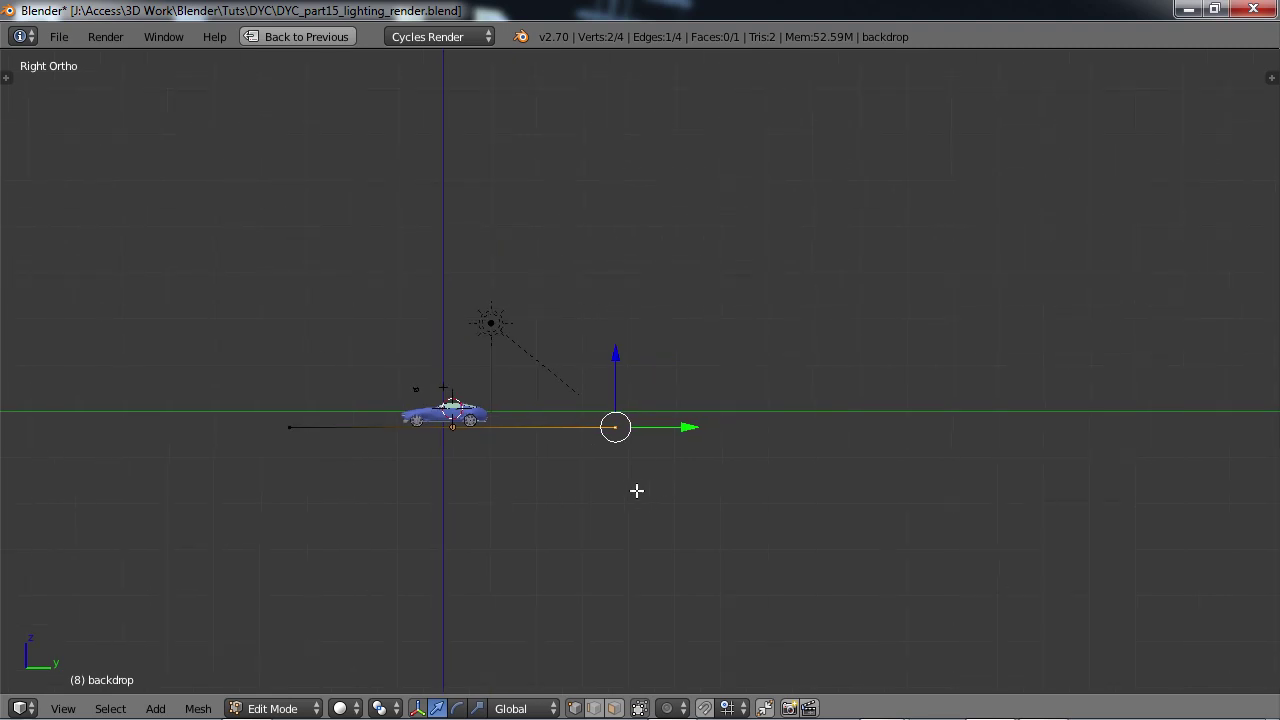
Step: Extrude the back edge four times, curving it upward into a back-wall profile
{"action": "key", "text": "e"}
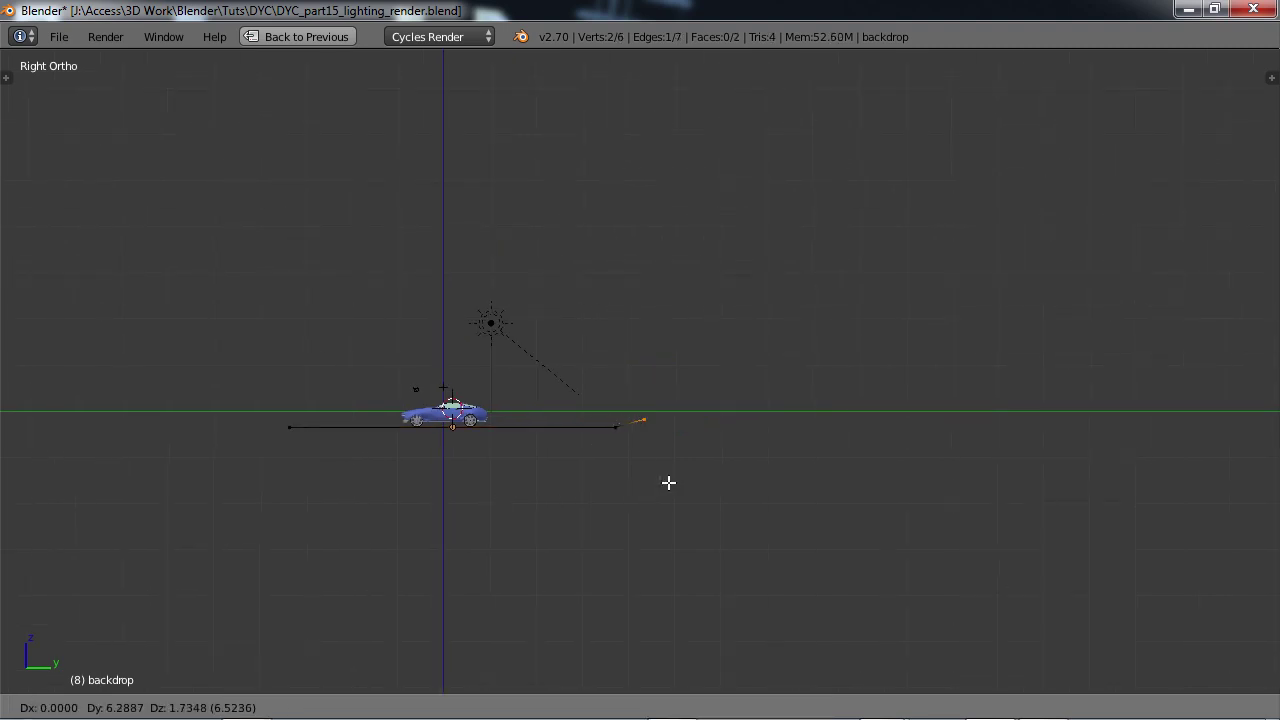
{"action": "left_click", "coordinate": [709, 468]}
{"action": "key", "text": "e"}
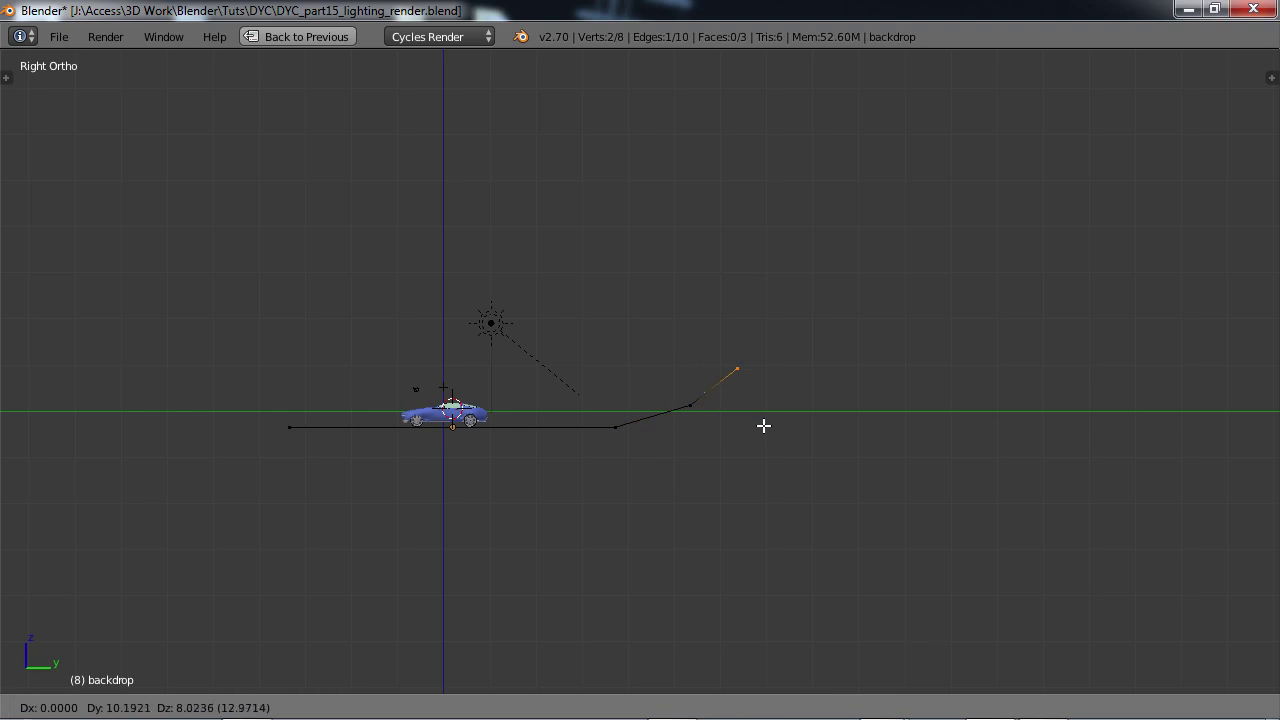
{"action": "left_click", "coordinate": [764, 421]}
{"action": "key", "text": "e"}
{"action": "left_click", "coordinate": [794, 351]}
{"action": "key", "text": "e"}
{"action": "left_click", "coordinate": [800, 284]}
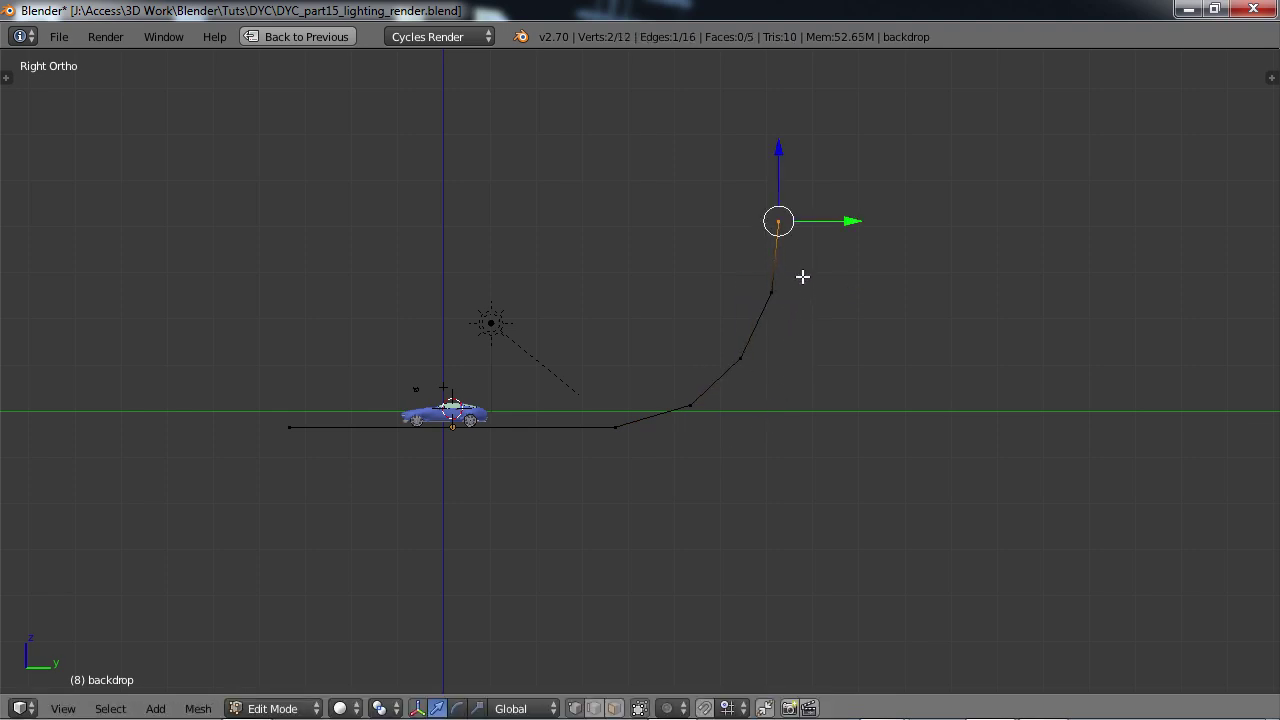
Step: Add two edge loops, one near the wall's top and one near the floor's front edge
{"action": "scroll", "coordinate": [723, 380], "scroll_direction": "down", "scroll_amount": 3}
{"action": "middle_click_drag", "start_coordinate": [654, 403], "coordinate": [818, 340]}
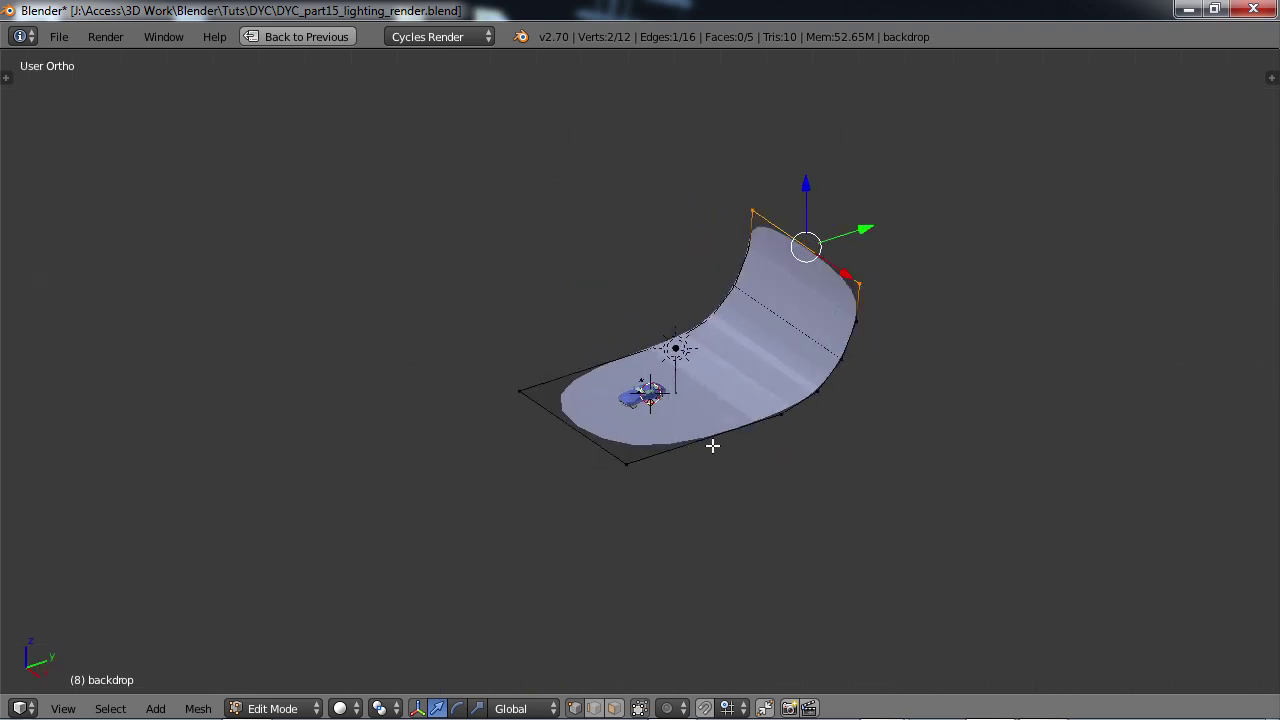
{"action": "middle_click_drag", "start_coordinate": [733, 432], "coordinate": [696, 445]}
{"action": "middle_click_drag", "start_coordinate": [759, 399], "coordinate": [764, 371]}
{"action": "key", "text": "ctrl+r"}
{"action": "left_click", "coordinate": [846, 329]}
{"action": "left_click", "coordinate": [846, 309]}
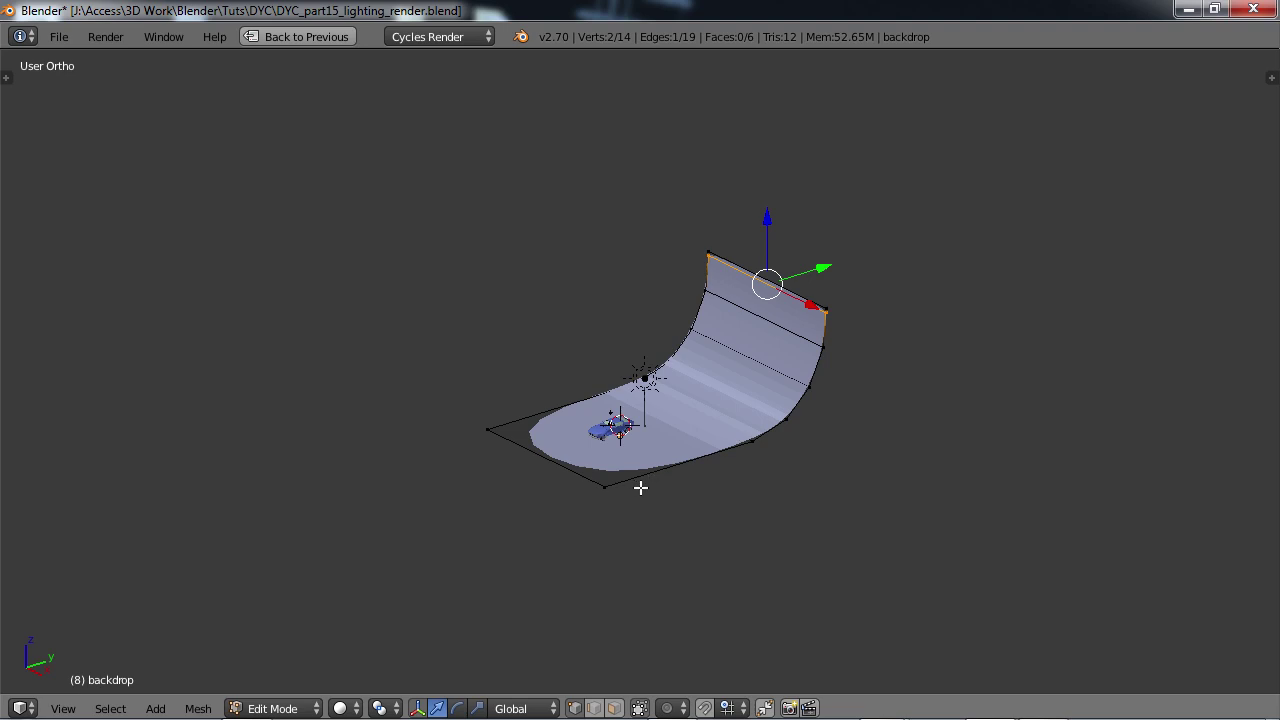
{"action": "key", "text": "ctrl+r"}
{"action": "left_click", "coordinate": [640, 487]}
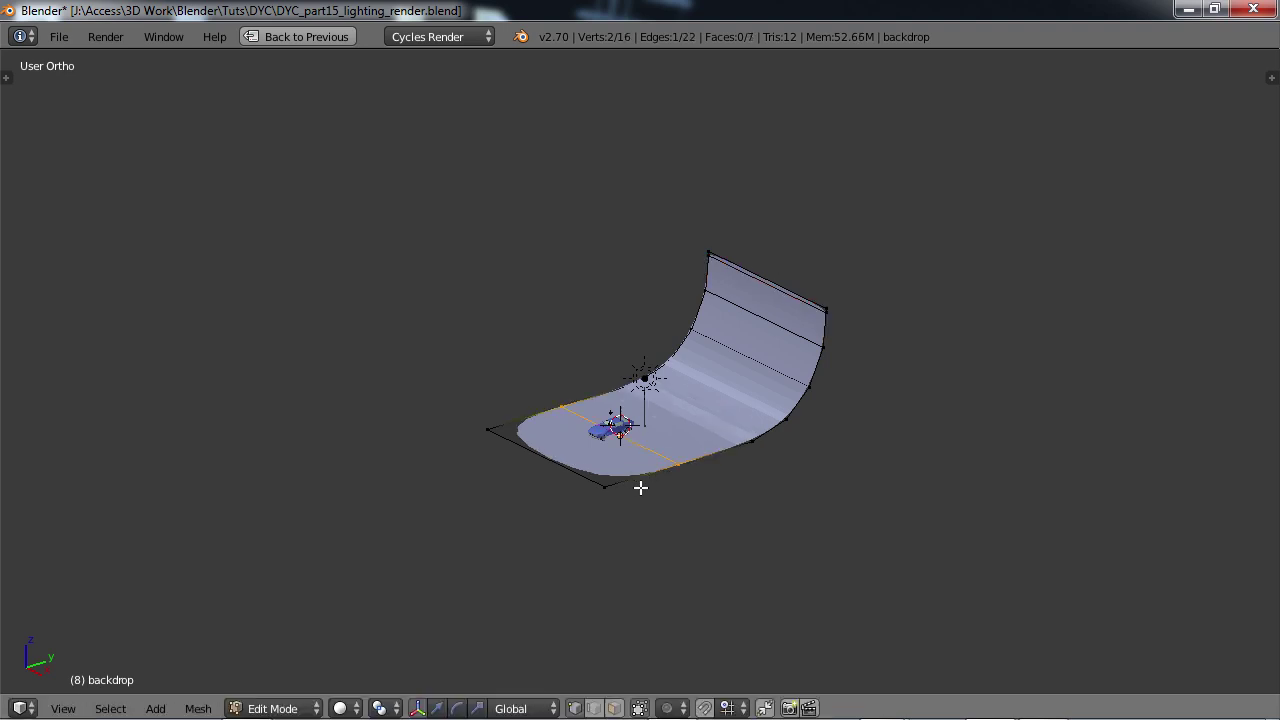
{"action": "left_click", "coordinate": [580, 513]}
{"action": "middle_click_drag", "start_coordinate": [580, 514], "coordinate": [587, 552]}
Step: Select the whole backdrop mesh and apply Shade Smooth
{"action": "key", "text": "a"}
{"action": "key", "text": "a"}
{"action": "key", "text": "w"}
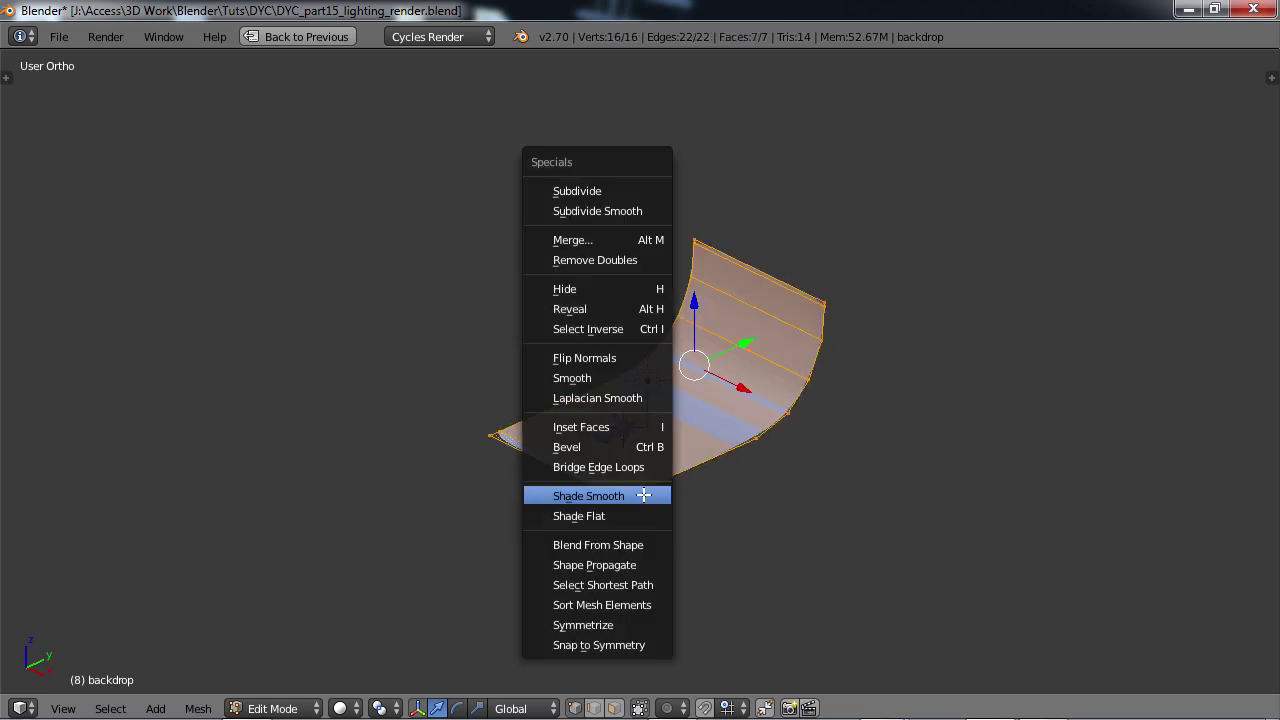
{"action": "left_click", "coordinate": [603, 497]}
{"action": "mouse_move", "coordinate": [663, 491]}
{"action": "middle_mouse_down"}
{"action": "mouse_move", "coordinate": [666, 514]}
{"action": "mouse_move", "coordinate": [649, 494]}
{"action": "middle_mouse_up"}
{"action": "scroll", "coordinate": [652, 493], "scroll_direction": "up", "scroll_amount": 3}
{"action": "scroll", "coordinate": [698, 398], "scroll_direction": "up", "scroll_amount": 5}
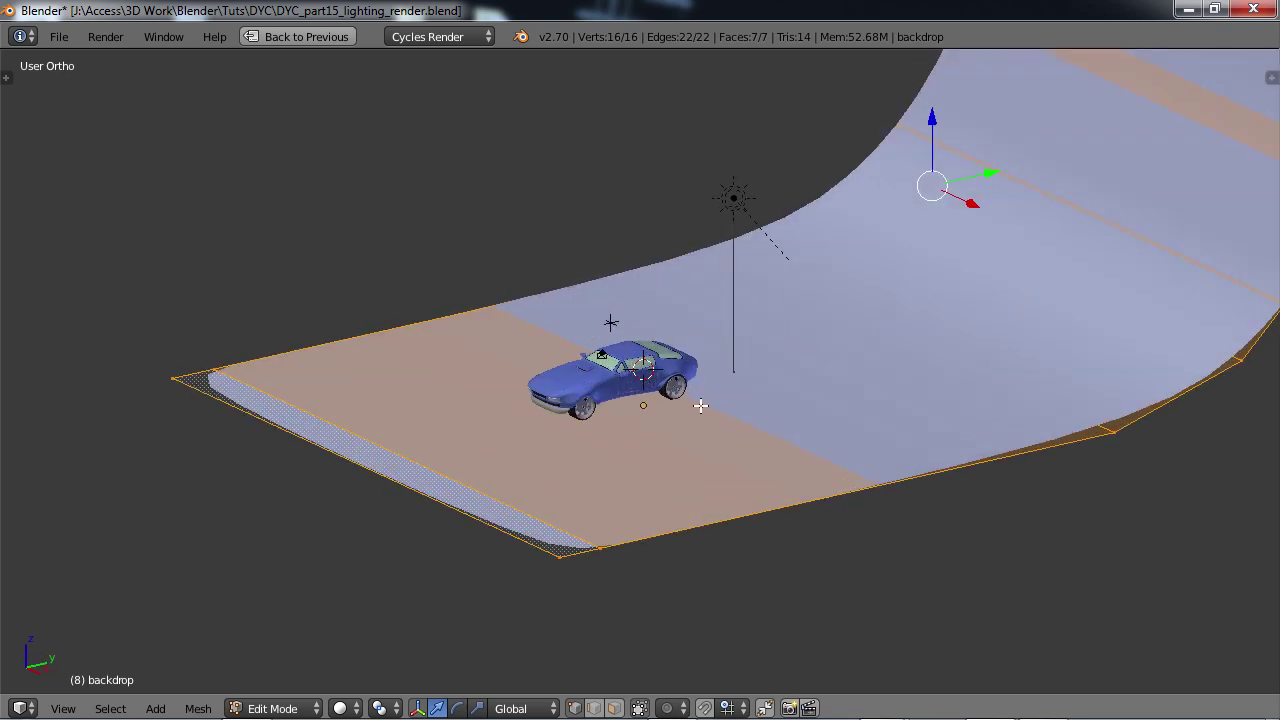
{"action": "mouse_move", "coordinate": [683, 441]}
{"action": "middle_mouse_down"}
{"action": "mouse_move", "coordinate": [651, 394]}
{"action": "mouse_move", "coordinate": [675, 453]}
{"action": "middle_mouse_up"}
{"action": "scroll", "coordinate": [682, 425], "scroll_direction": "down", "scroll_amount": 2}
Step: Return to Object Mode and orbit around to inspect the backdrop and car
{"action": "key", "text": "Tab"}
{"action": "scroll", "coordinate": [664, 455], "scroll_direction": "up", "scroll_amount": 4}
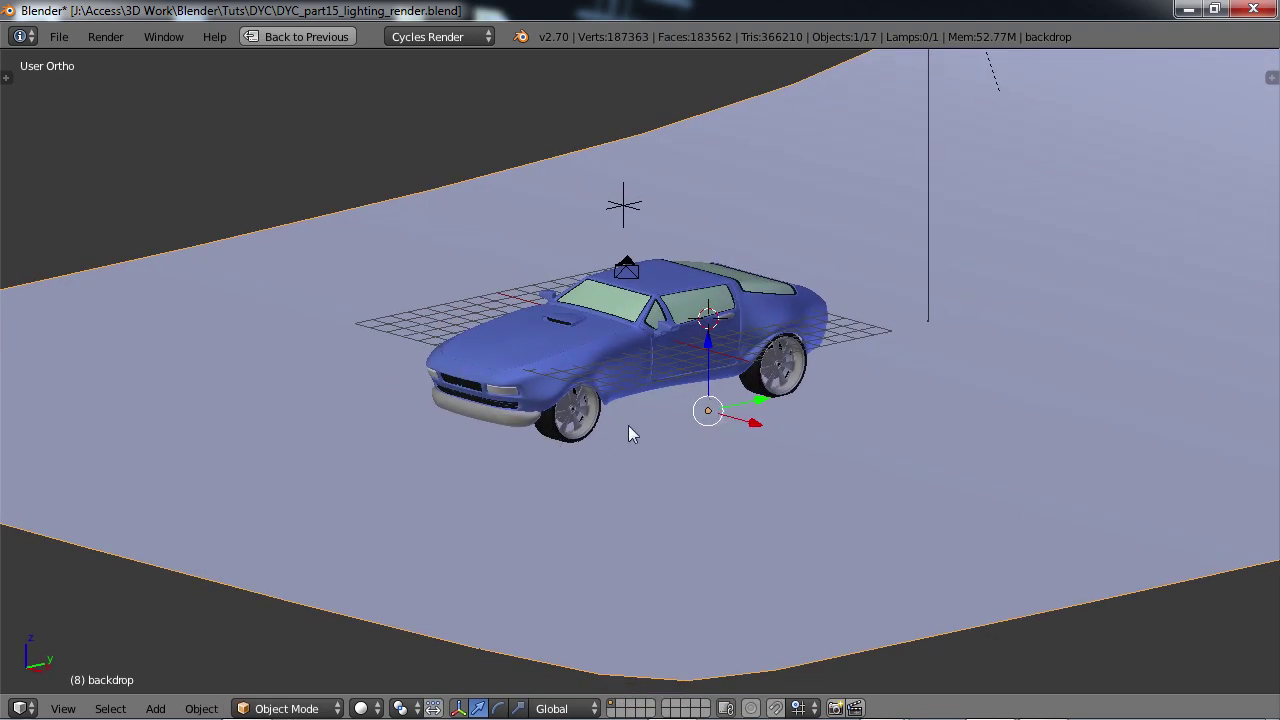
{"action": "scroll", "coordinate": [930, 360], "scroll_direction": "down", "scroll_amount": 2}
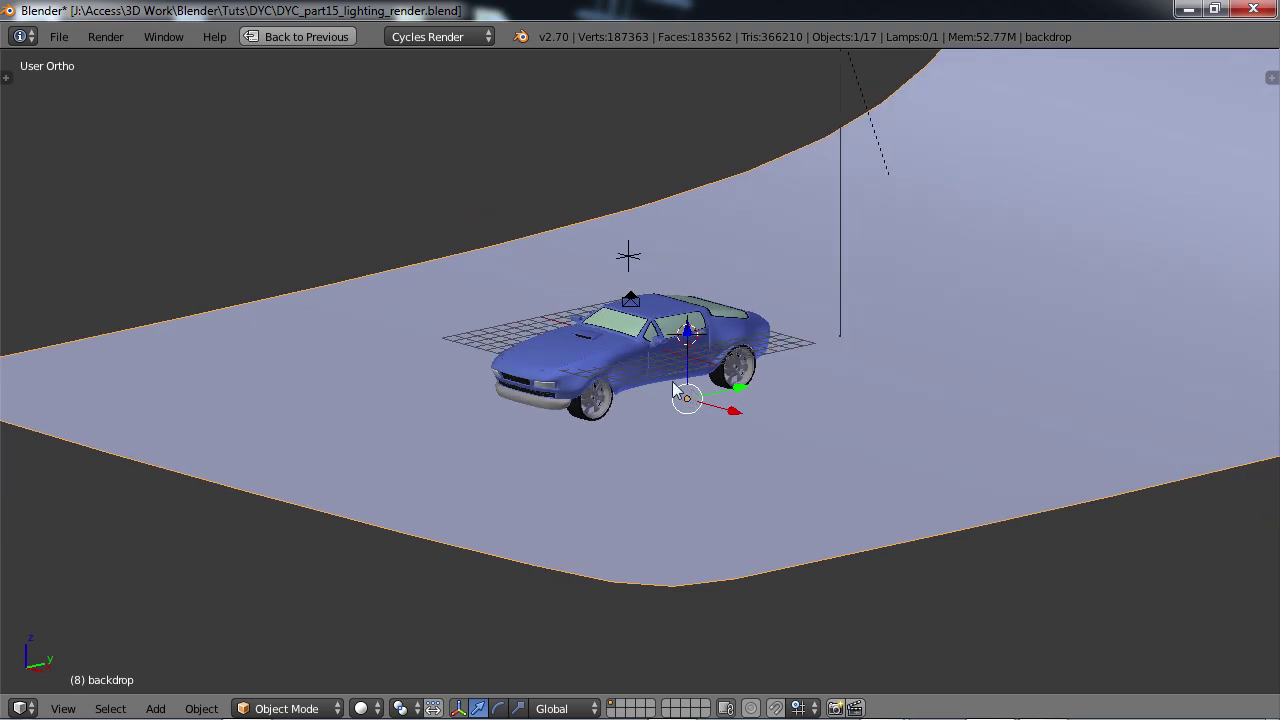
{"action": "scroll", "coordinate": [660, 392], "scroll_direction": "down", "scroll_amount": 2}
{"action": "middle_click_drag", "start_coordinate": [677, 391], "coordinate": [634, 391]}
{"action": "scroll", "coordinate": [634, 391], "scroll_direction": "up", "scroll_amount": 3}
{"action": "scroll", "coordinate": [623, 415], "scroll_direction": "down", "scroll_amount": 1}
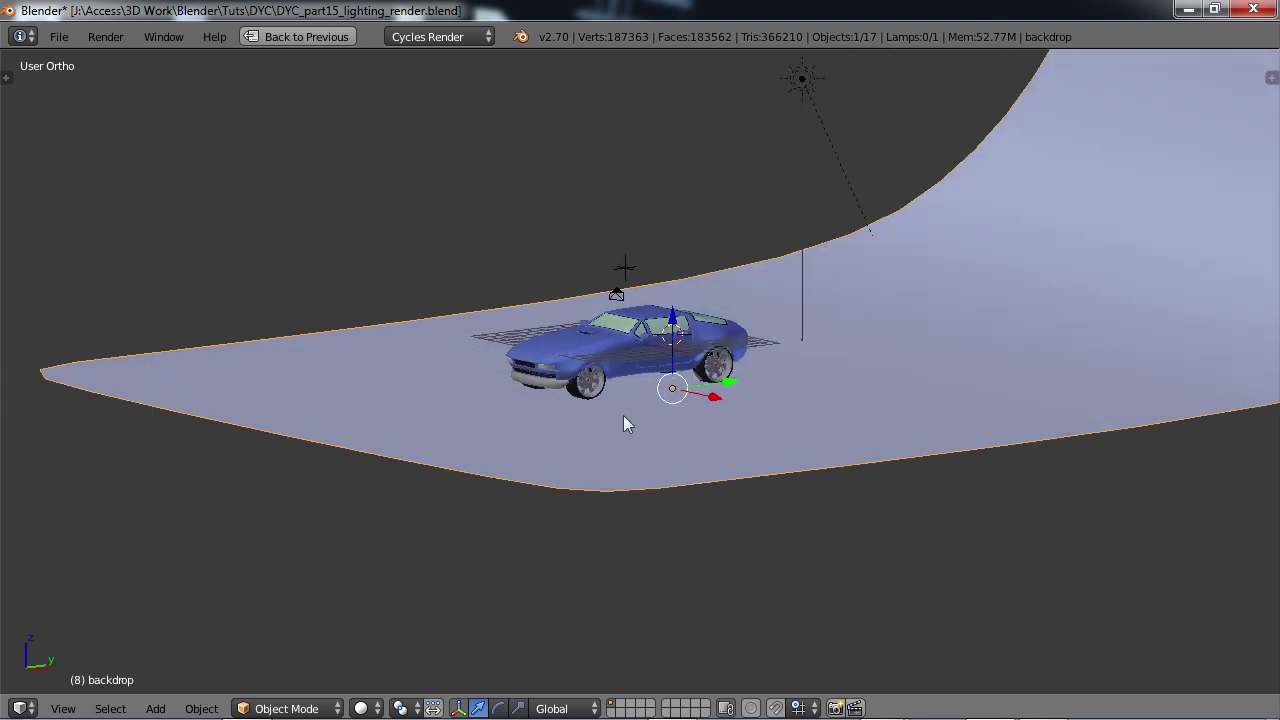
{"action": "middle_click_drag", "start_coordinate": [614, 409], "coordinate": [729, 417]}
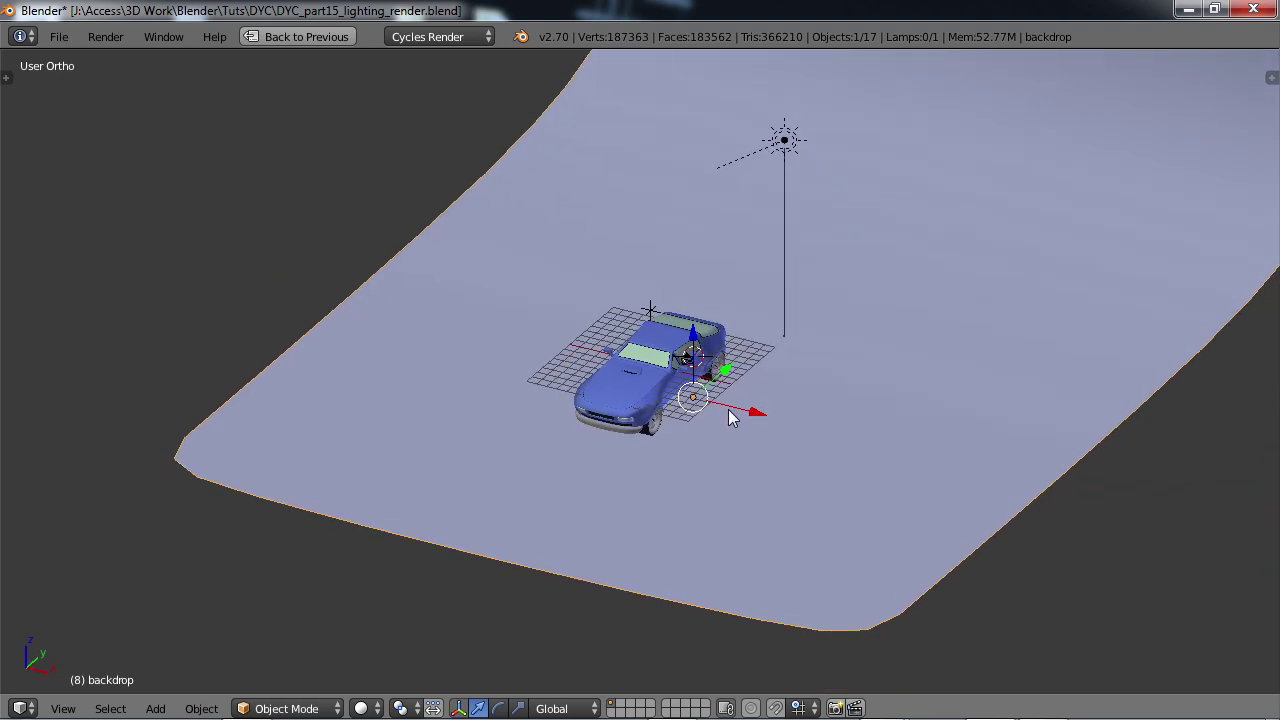
Step: Create a new material on the backdrop and name it 'backdrop'
{"action": "key", "text": "ctrl+Up"}
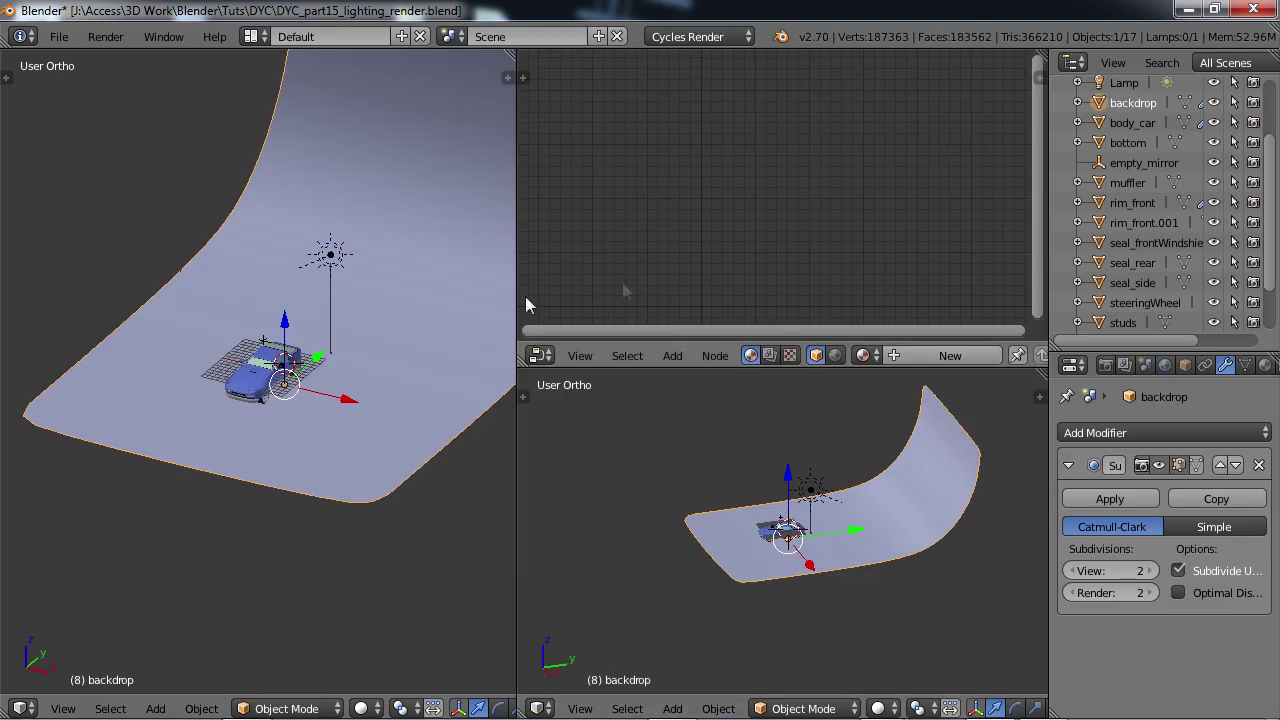
{"action": "middle_click_drag", "start_coordinate": [470, 330], "coordinate": [365, 408]}
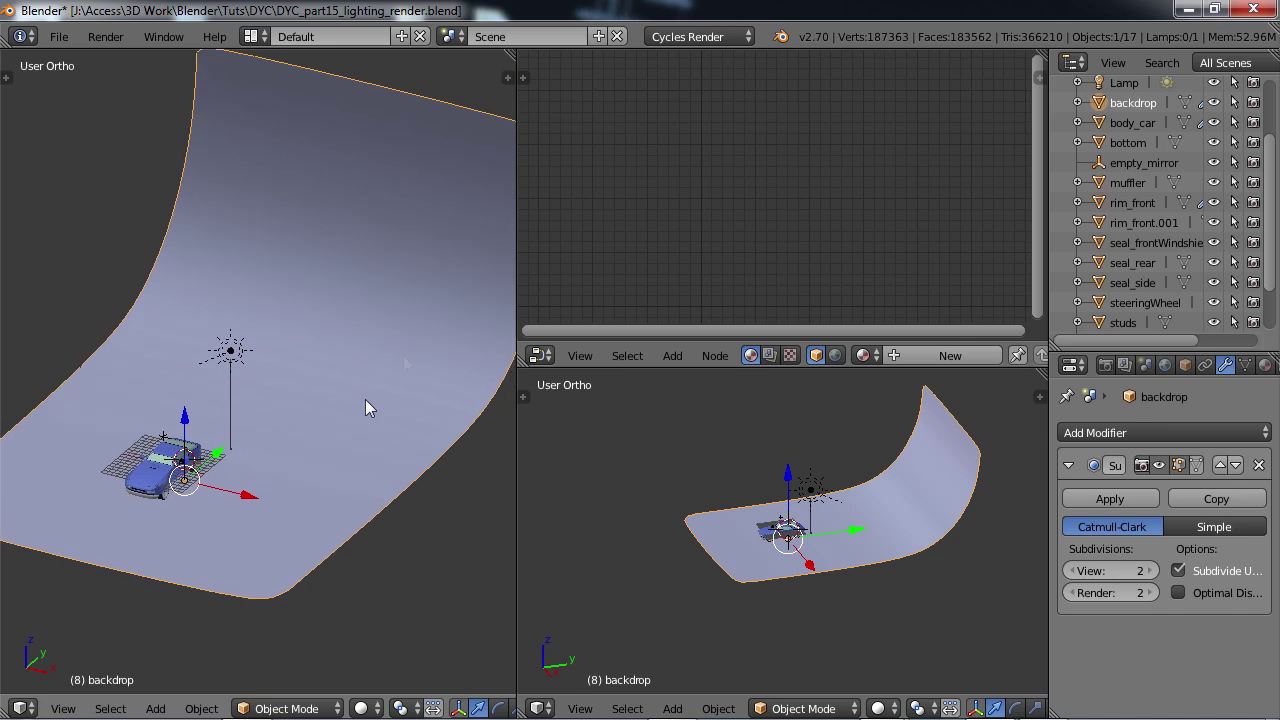
{"action": "left_click", "coordinate": [1264, 366]}
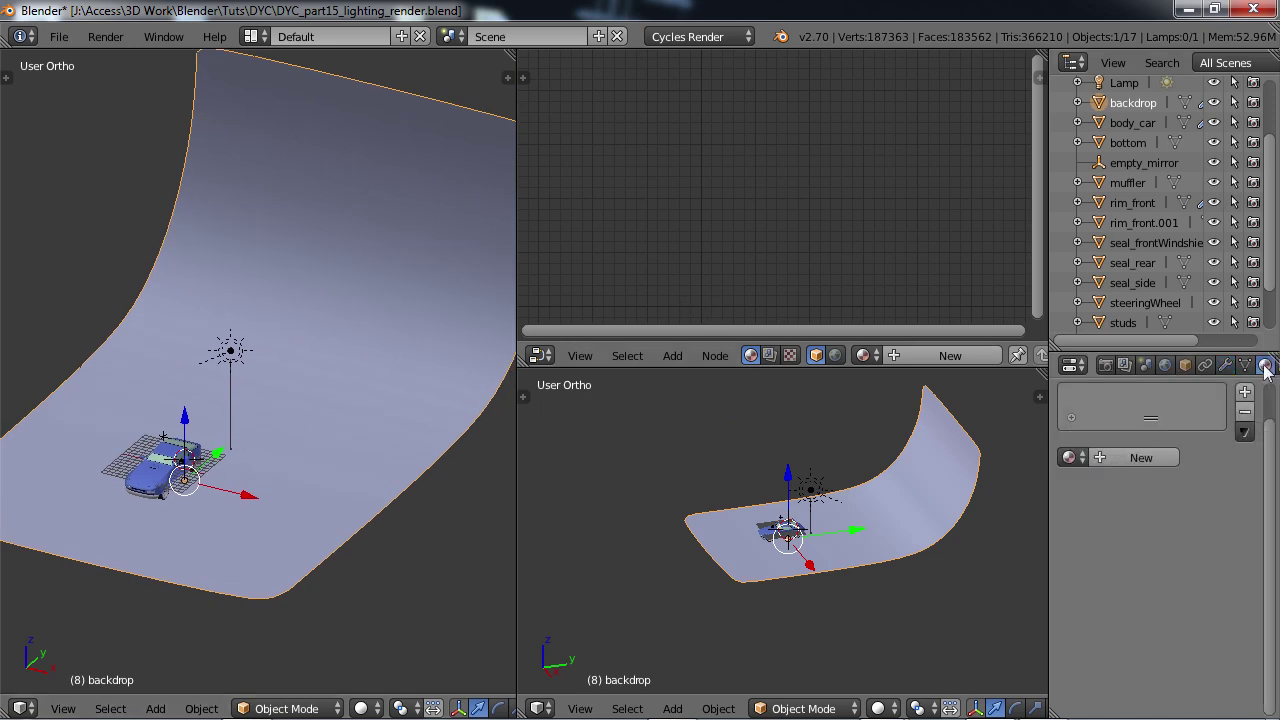
{"action": "left_click", "coordinate": [1126, 460]}
{"action": "double_click", "coordinate": [1096, 402]}
{"action": "type", "text": "backdrop"}
{"action": "key", "text": "Return"}
Step: Set the material's surface to Velvet BSDF with a dark lavender colour
{"action": "scroll", "coordinate": [1268, 452], "scroll_direction": "down", "scroll_amount": 2}
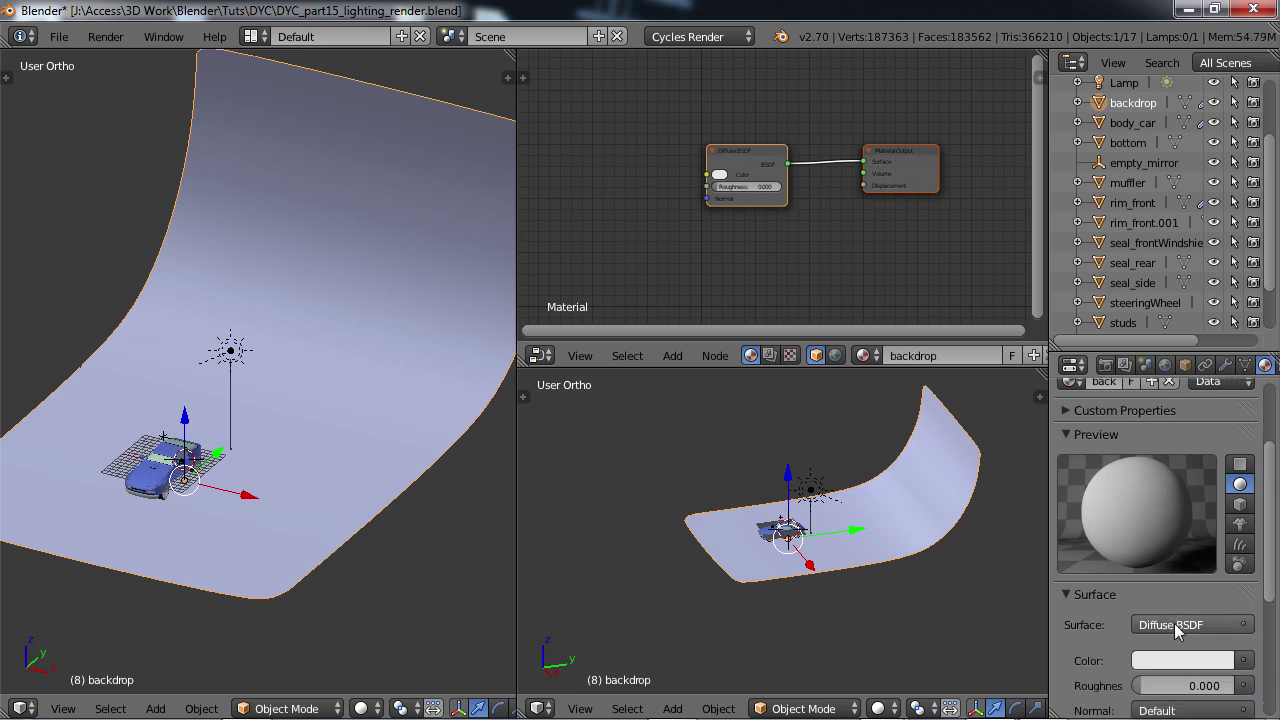
{"action": "left_click", "coordinate": [1172, 625]}
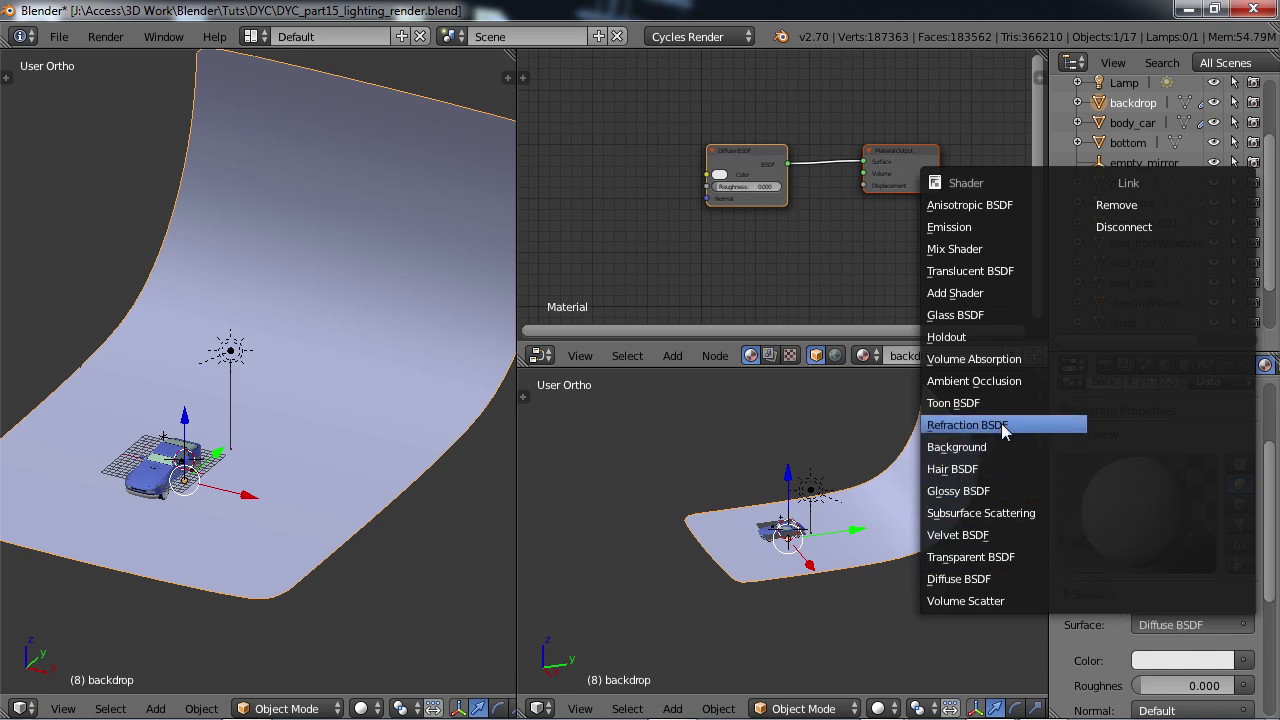
{"action": "left_click", "coordinate": [955, 535]}
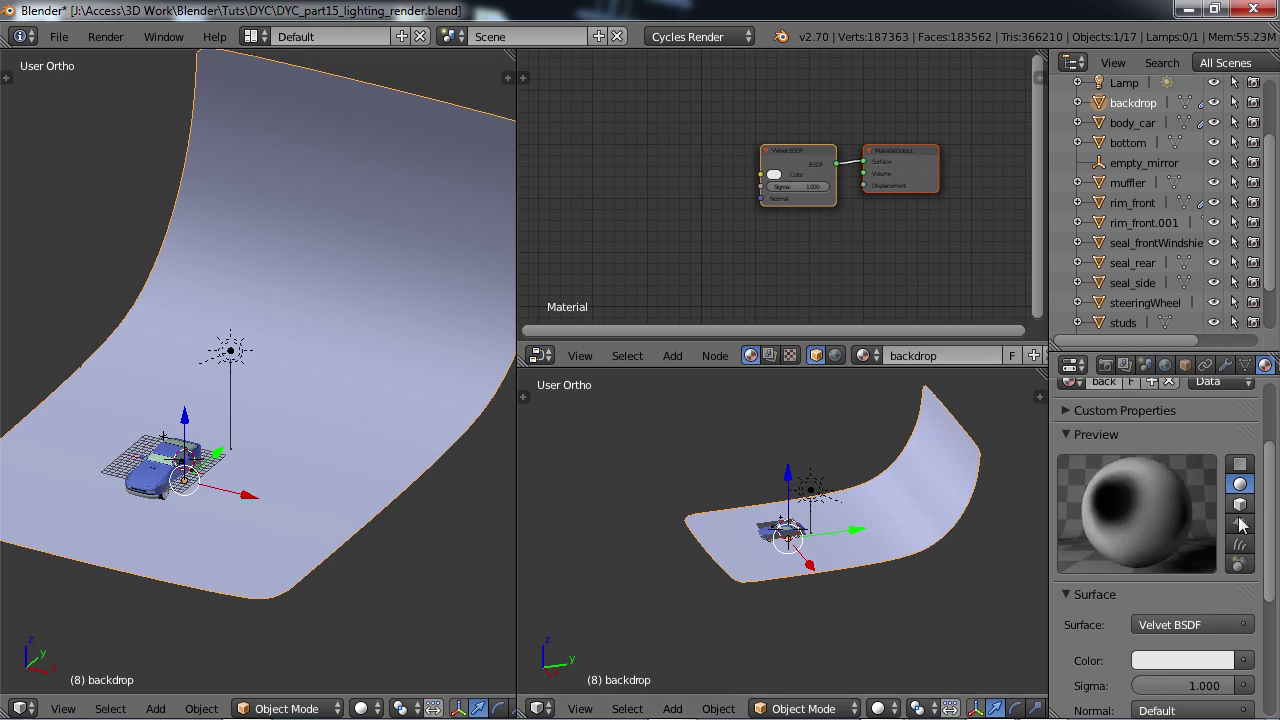
{"action": "left_click_drag", "start_coordinate": [1267, 529], "coordinate": [1272, 600]}
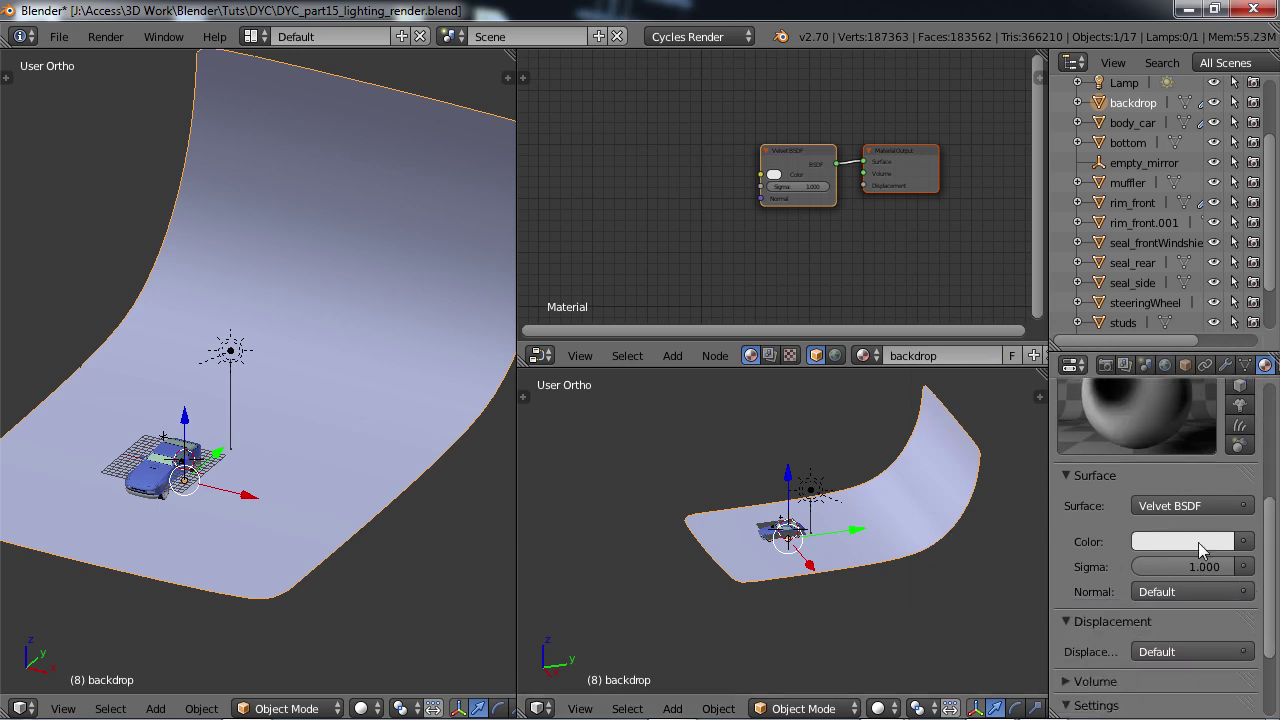
{"action": "left_click", "coordinate": [1198, 542]}
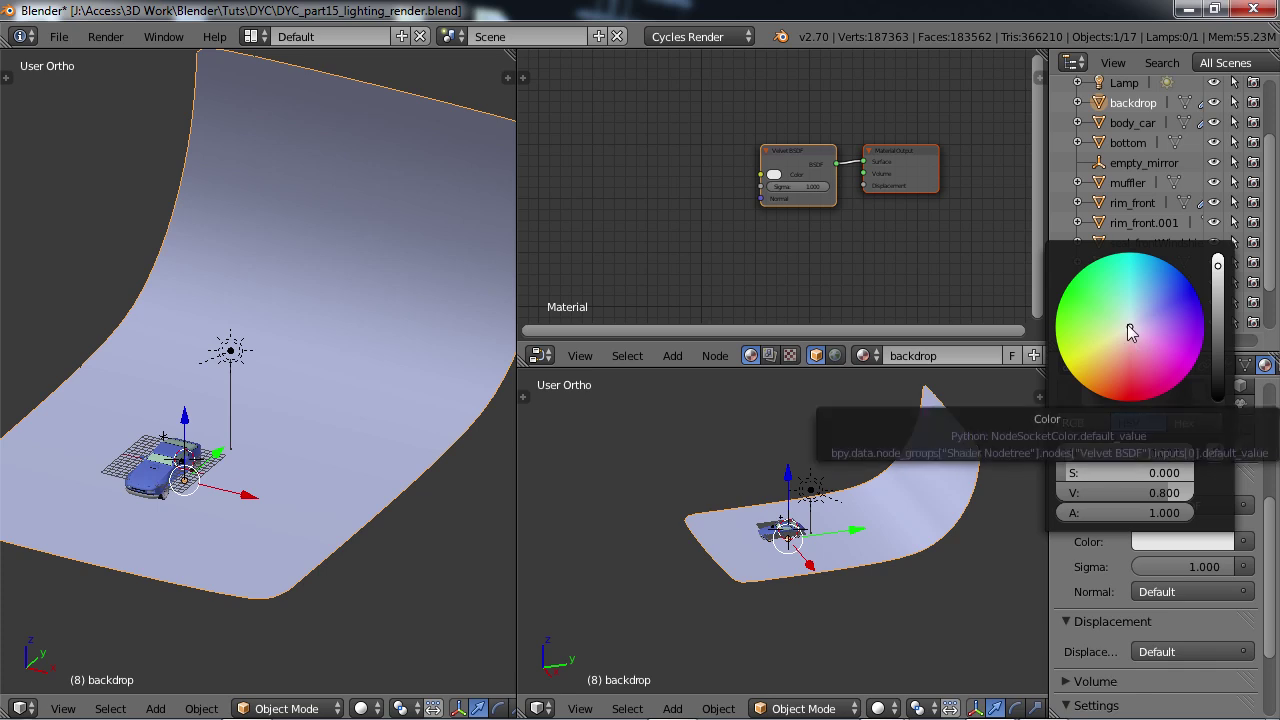
{"action": "mouse_move", "coordinate": [1127, 324]}
{"action": "left_mouse_down"}
{"action": "mouse_move", "coordinate": [1160, 322]}
{"action": "mouse_move", "coordinate": [1147, 311]}
{"action": "mouse_move", "coordinate": [1157, 306]}
{"action": "left_mouse_up"}
{"action": "left_click_drag", "start_coordinate": [1218, 265], "coordinate": [1222, 312]}
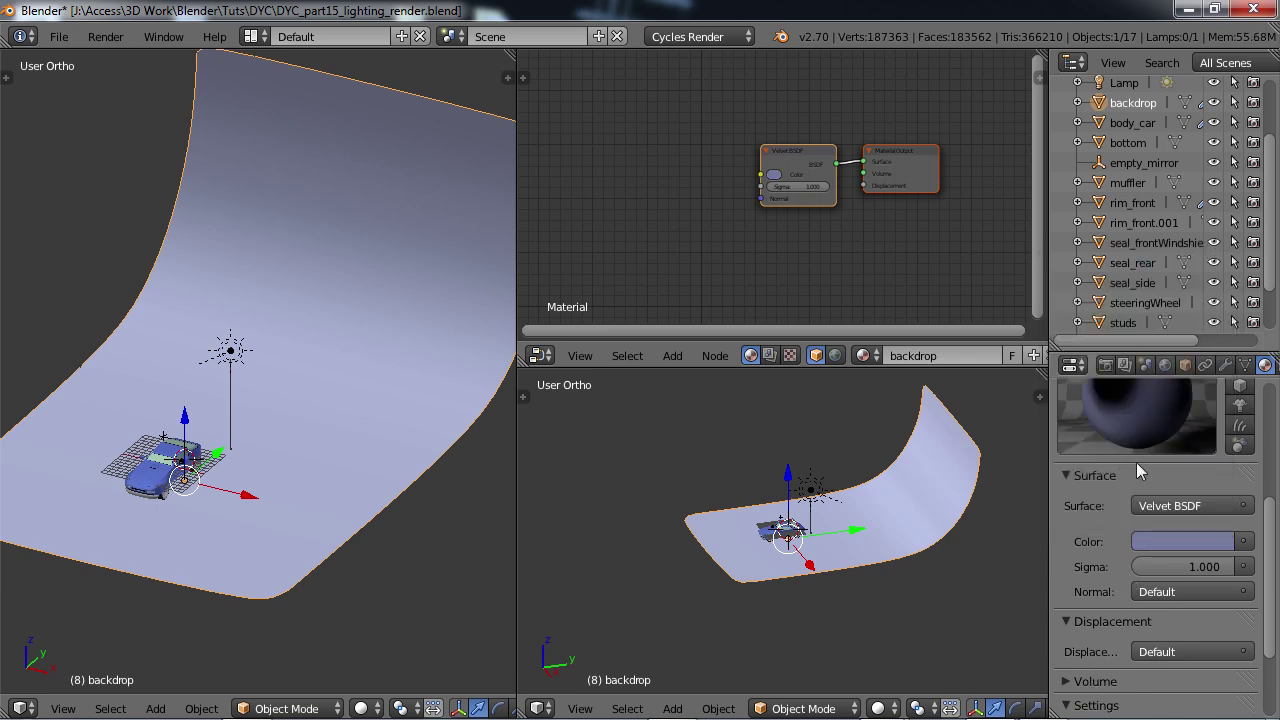
{"action": "scroll", "coordinate": [1150, 478], "scroll_direction": "down", "scroll_amount": 2}
{"action": "scroll", "coordinate": [1147, 467], "scroll_direction": "up", "scroll_amount": 3}
{"action": "scroll", "coordinate": [1150, 490], "scroll_direction": "up", "scroll_amount": 2}
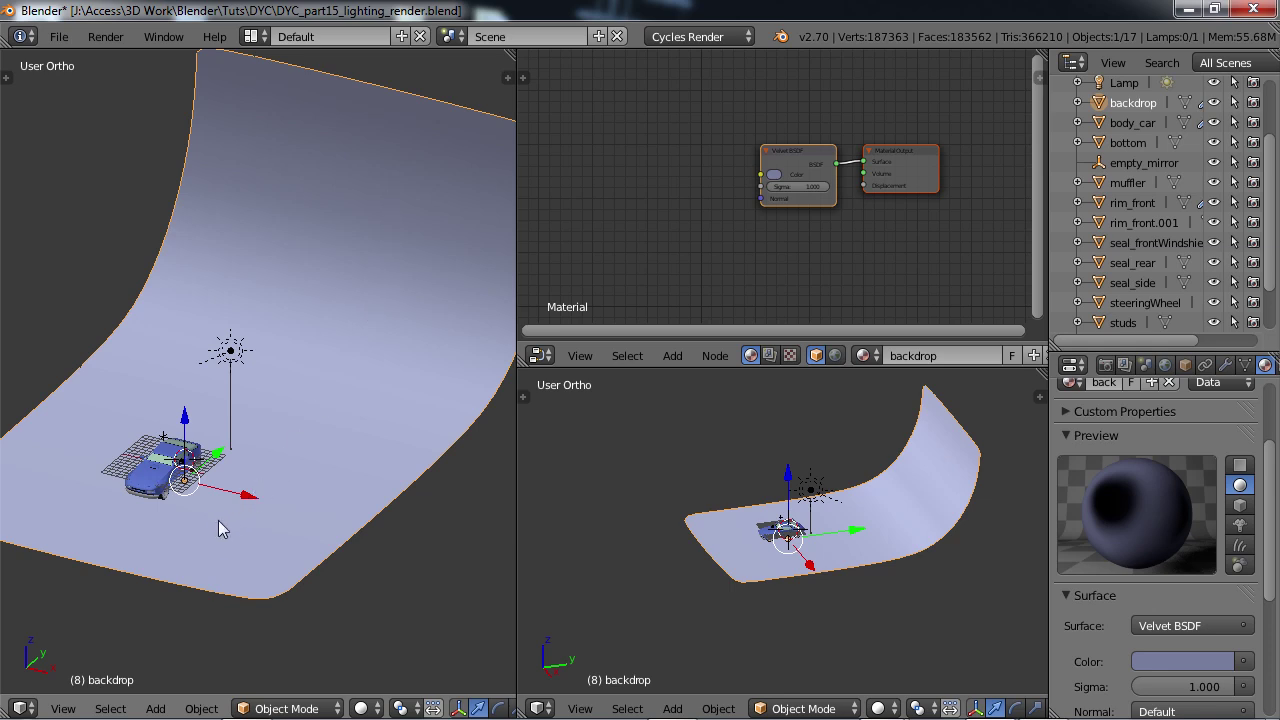
{"action": "middle_click_drag", "start_coordinate": [303, 409], "coordinate": [313, 477]}
Step: Select the lamp and delete it
{"action": "scroll", "coordinate": [313, 477], "scroll_direction": "up", "scroll_amount": 2}
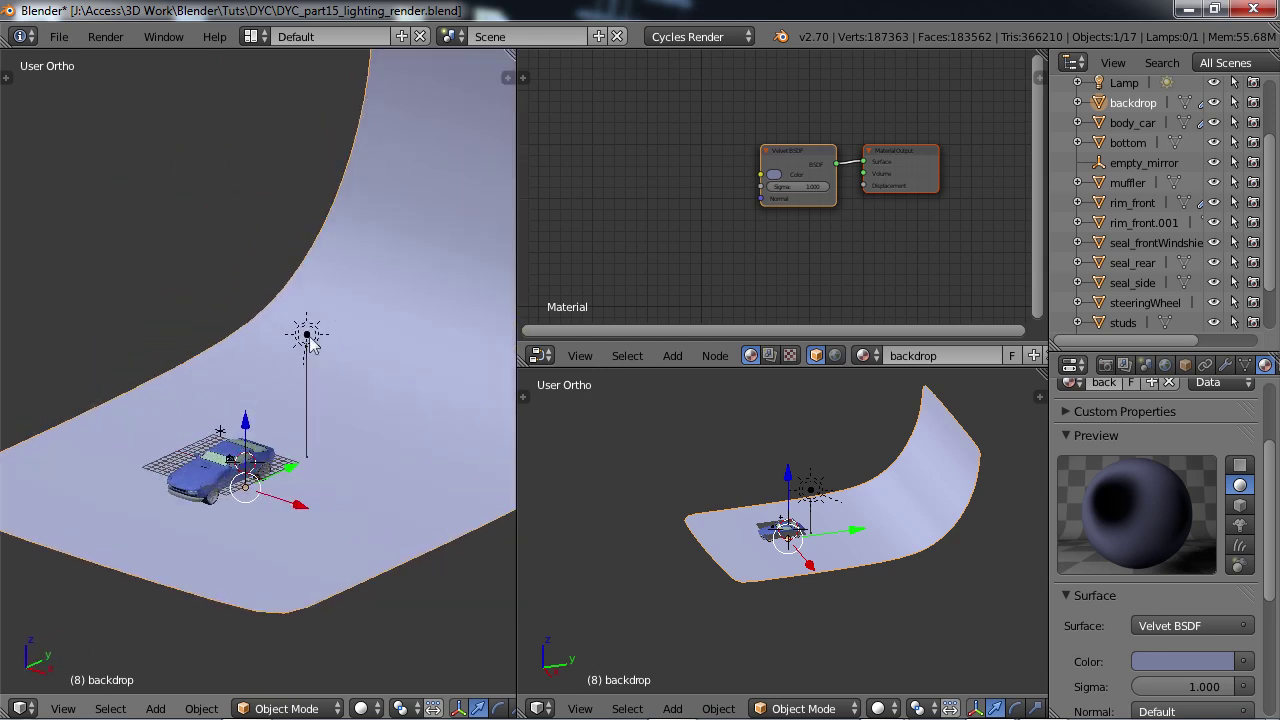
{"action": "right_click", "coordinate": [308, 337]}
{"action": "mouse_move", "coordinate": [307, 397]}
{"action": "middle_mouse_down"}
{"action": "mouse_move", "coordinate": [245, 376]}
{"action": "mouse_move", "coordinate": [297, 397]}
{"action": "middle_mouse_up"}
{"action": "key", "text": "x"}
{"action": "left_click", "coordinate": [297, 397]}
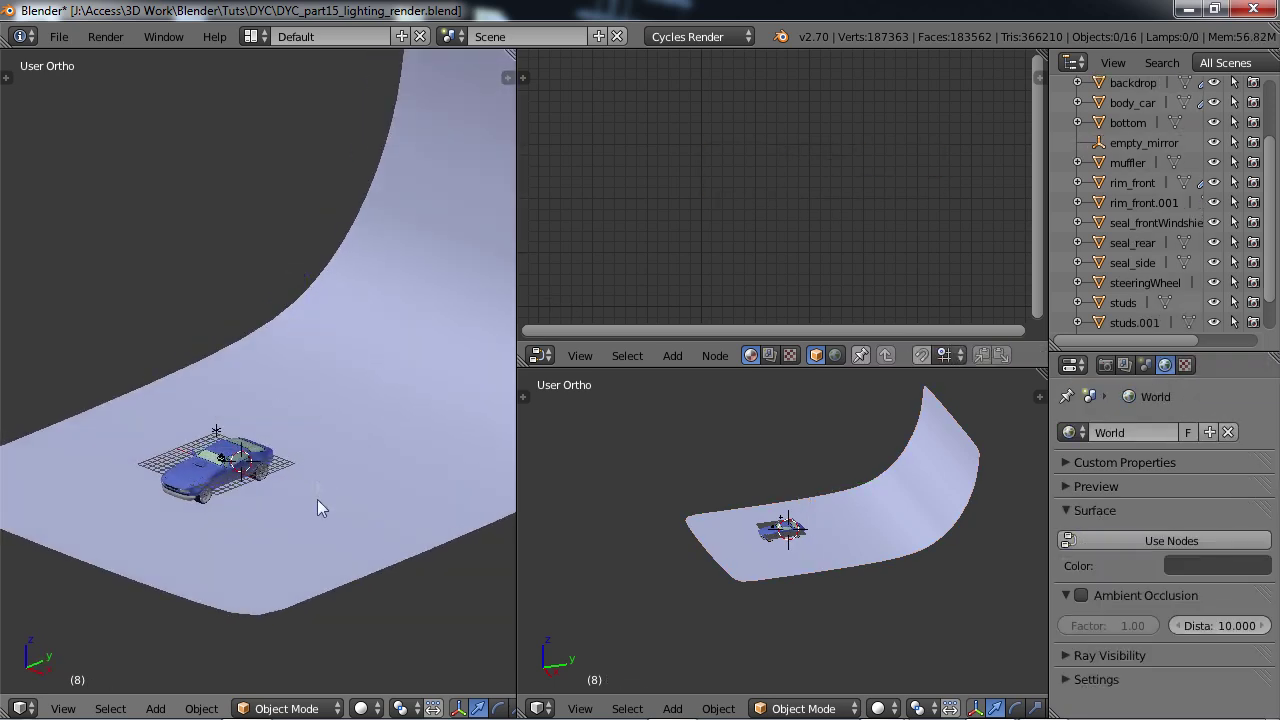
Step: Add a new plane, raise it along Z above the car, and switch to top view
{"action": "middle_click_drag", "start_coordinate": [317, 499], "coordinate": [296, 501]}
{"action": "key", "text": "shift+a"}
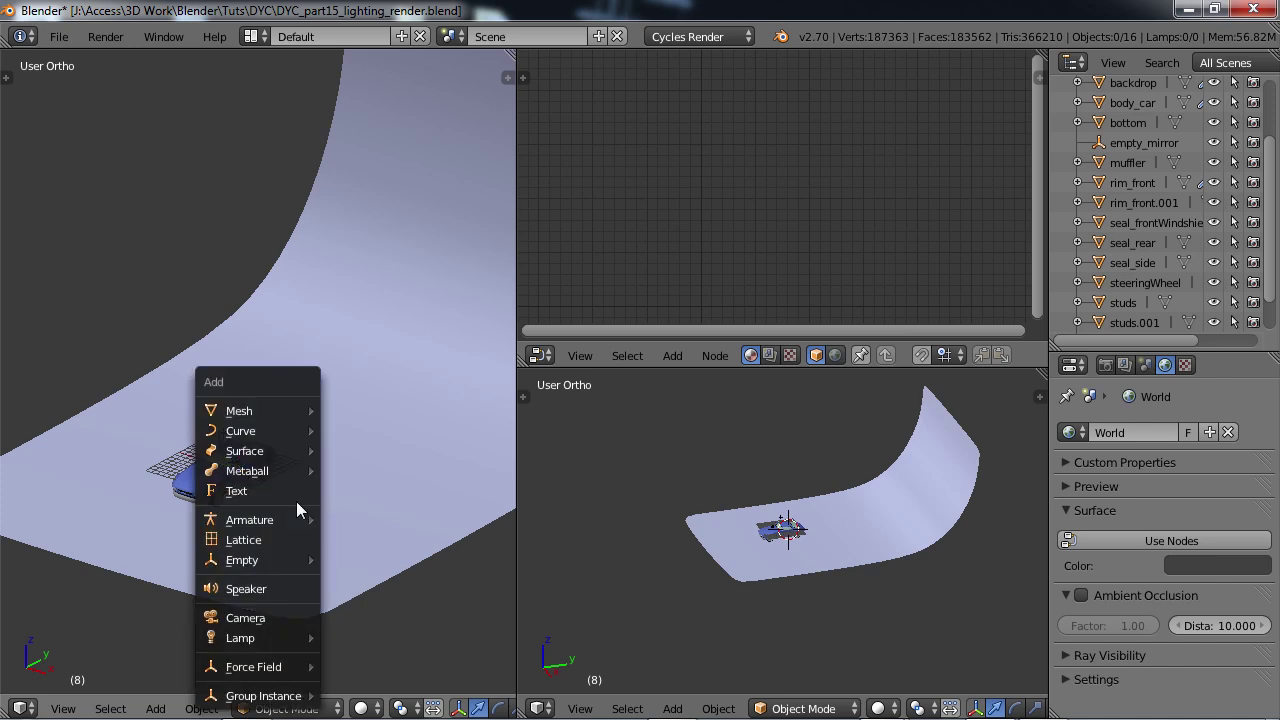
{"action": "mouse_move", "coordinate": [280, 411]}
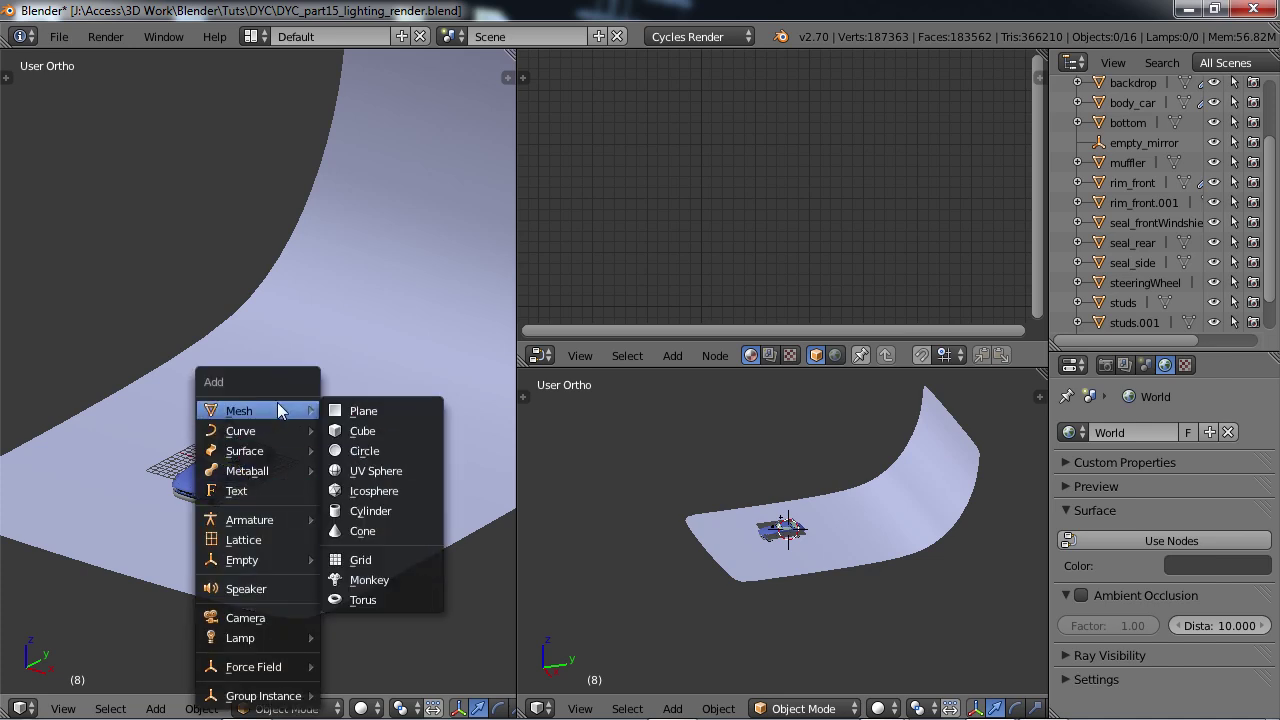
{"action": "left_click", "coordinate": [358, 411]}
{"action": "key", "text": "s"}
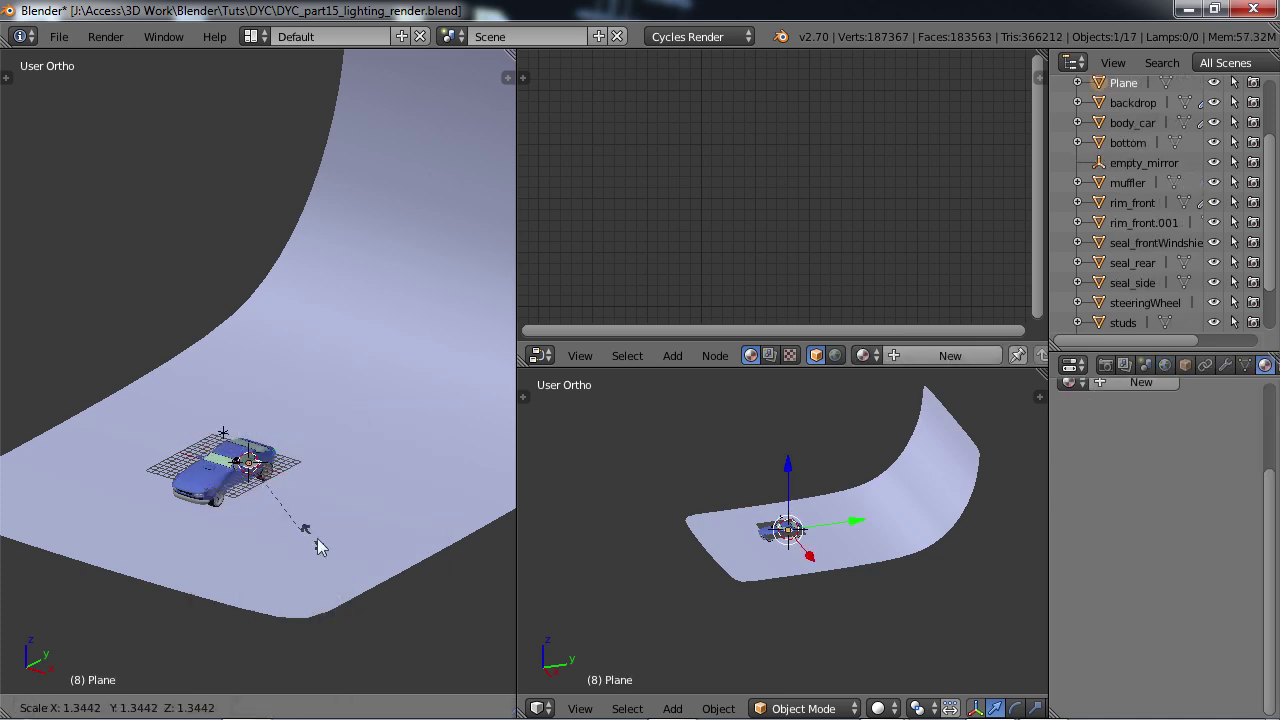
{"action": "key", "text": "Escape"}
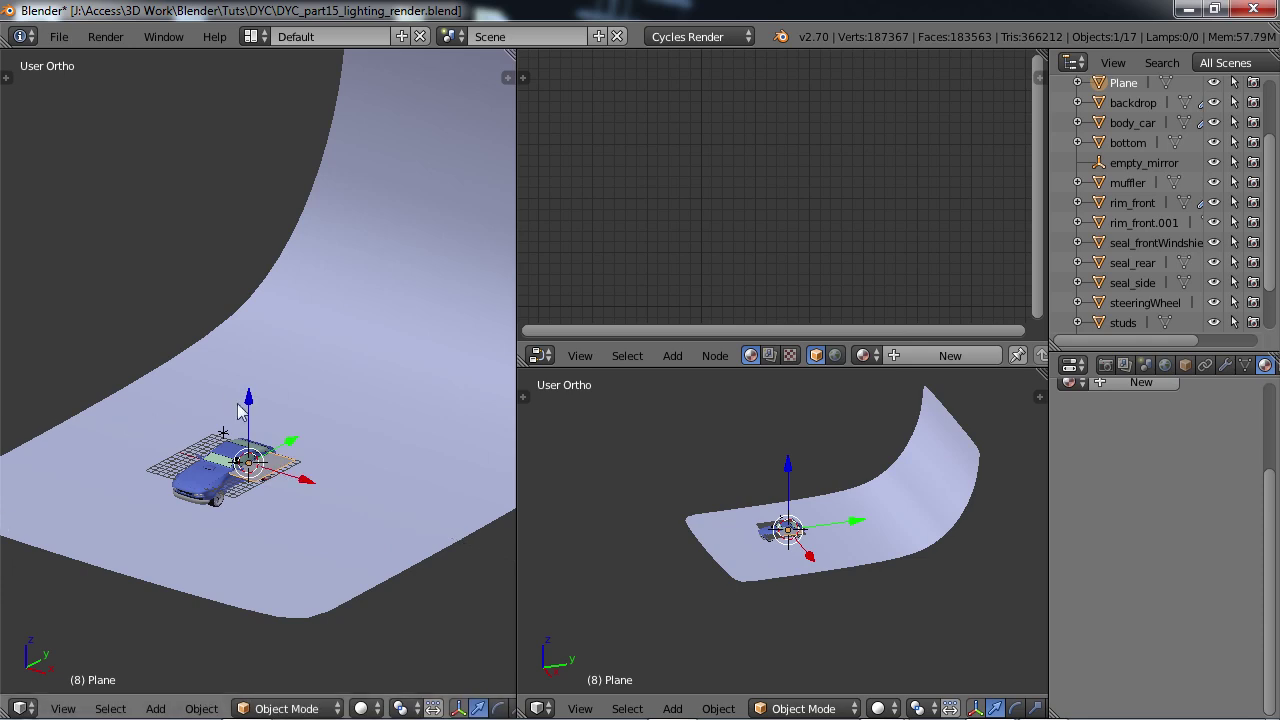
{"action": "key", "text": "g"}
{"action": "key", "text": "z"}
{"action": "left_click", "coordinate": [240, 368]}
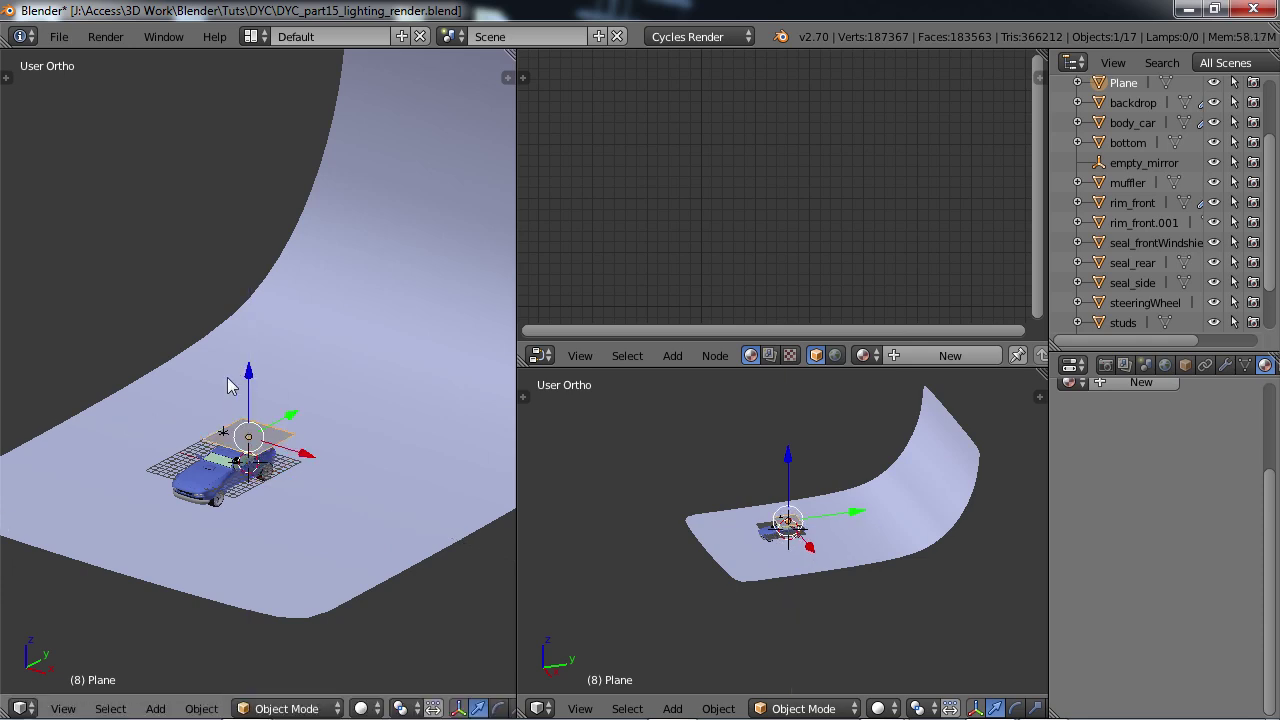
{"action": "key", "text": "KP_7"}
{"action": "scroll", "coordinate": [268, 468], "scroll_direction": "up", "scroll_amount": 4}
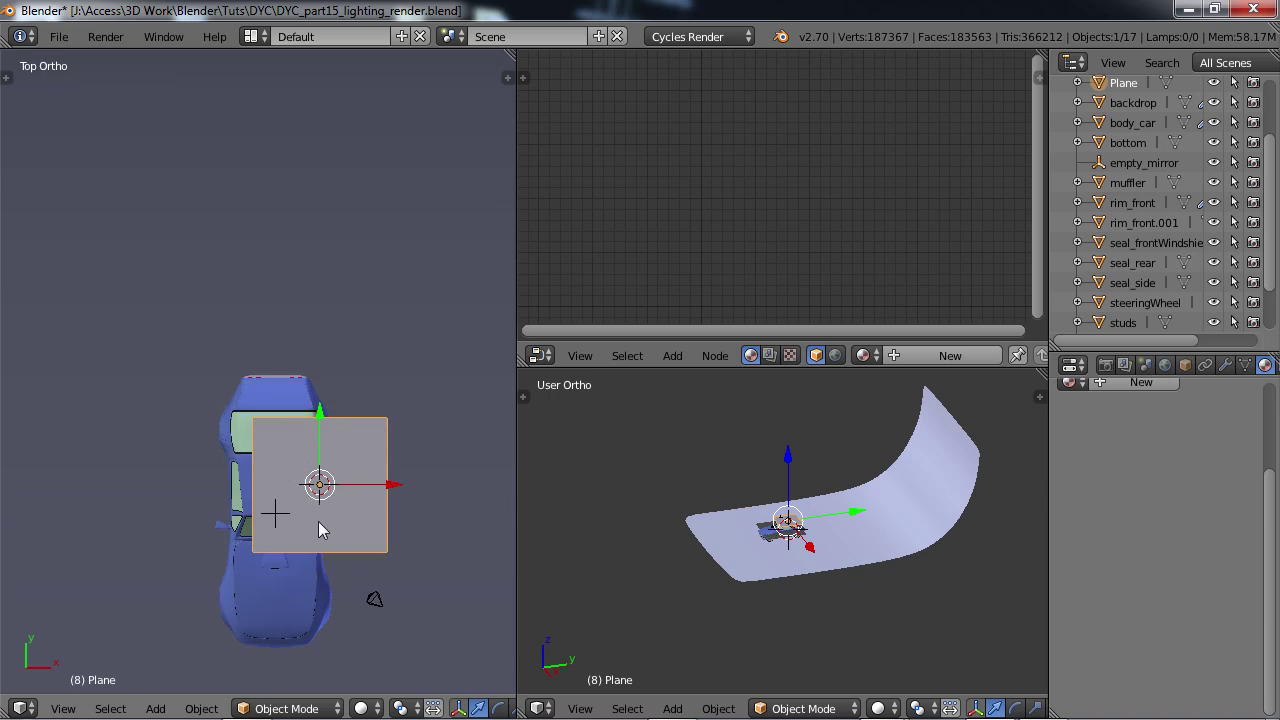
Step: Snap the 3D cursor to the world centre and move the Plane onto it
{"action": "key", "text": "shift+s"}
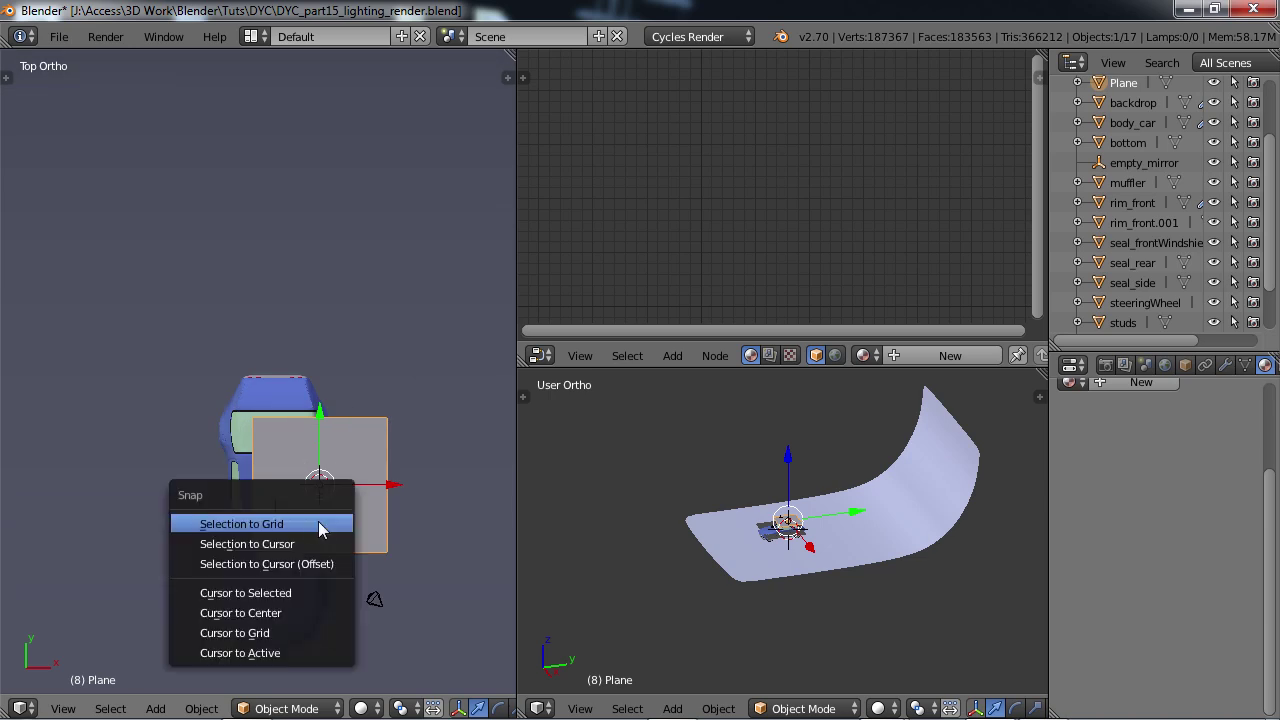
{"action": "left_click", "coordinate": [284, 612]}
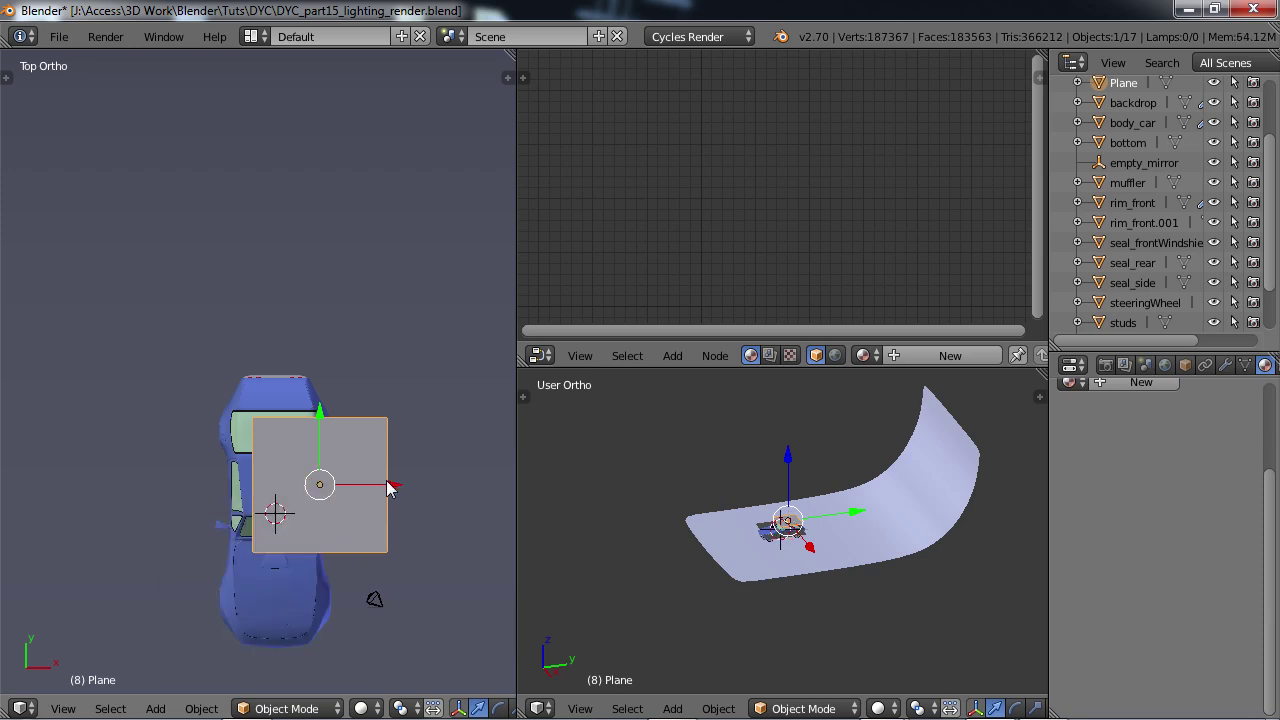
{"action": "left_click_drag", "start_coordinate": [390, 487], "coordinate": [345, 484]}
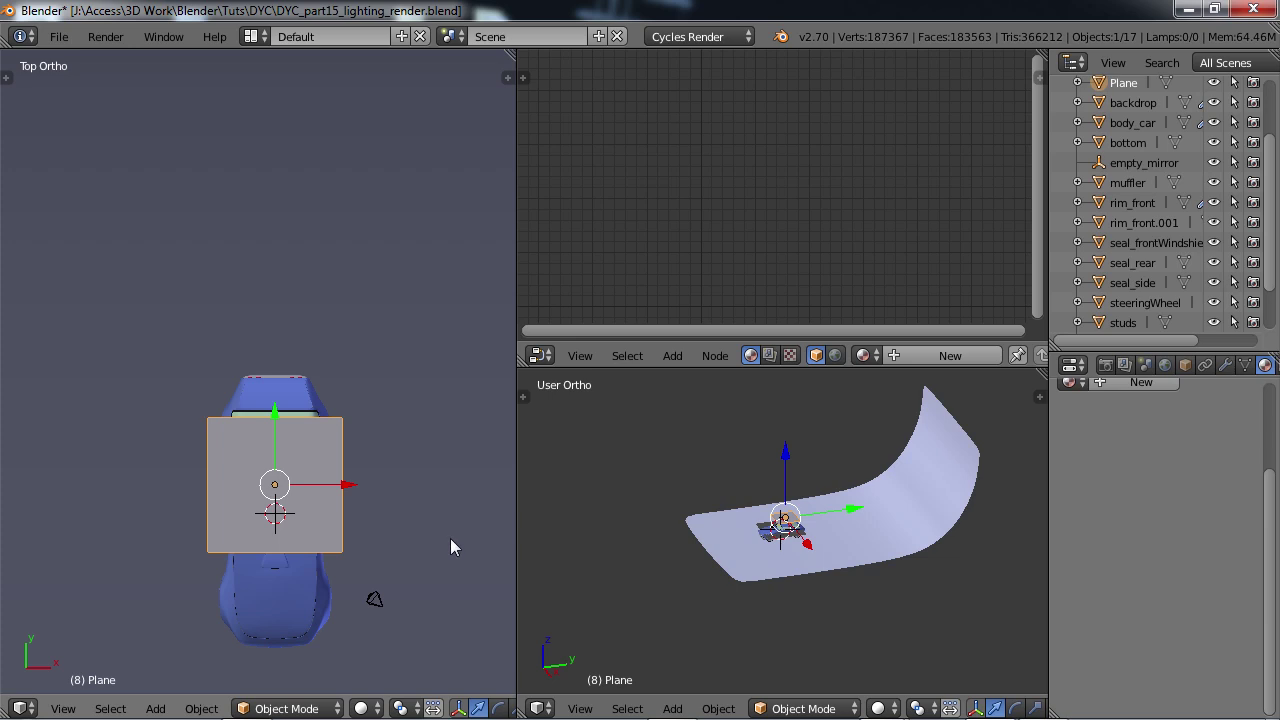
Step: Scale the Plane narrower along X and about 2.12 times longer along Y
{"action": "key", "text": "s"}
{"action": "key", "text": "x"}
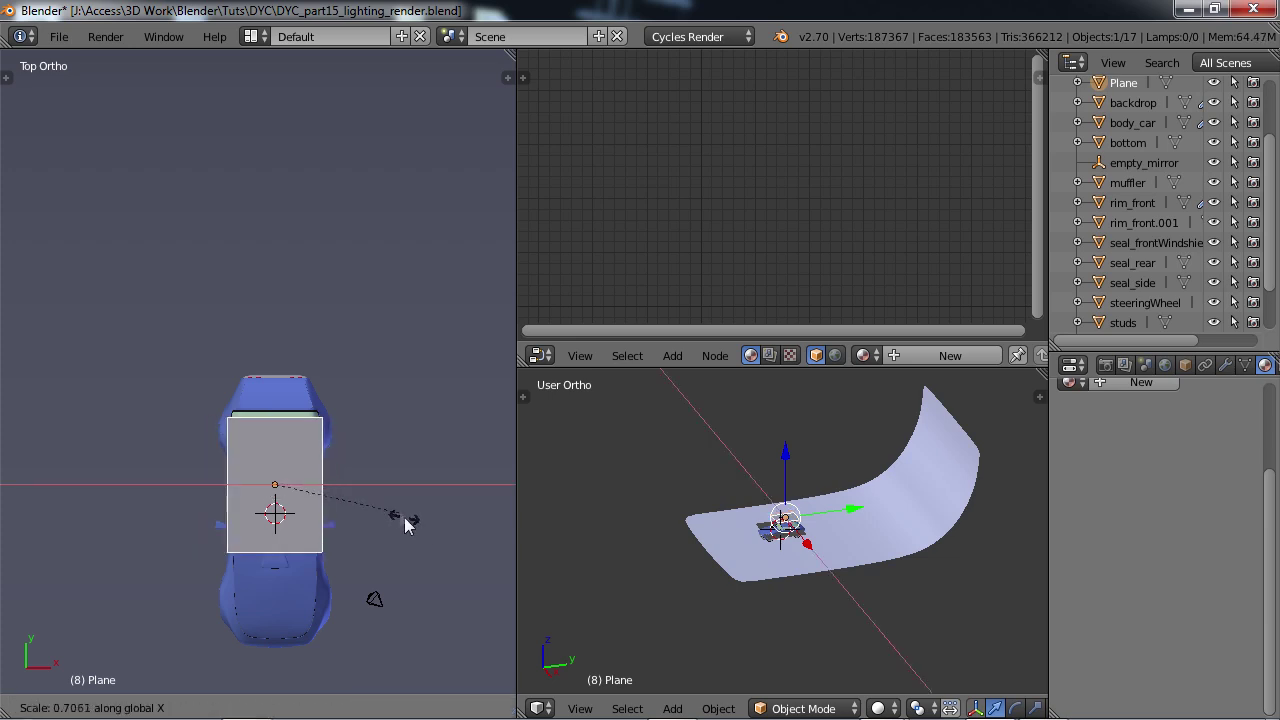
{"action": "left_click", "coordinate": [423, 534]}
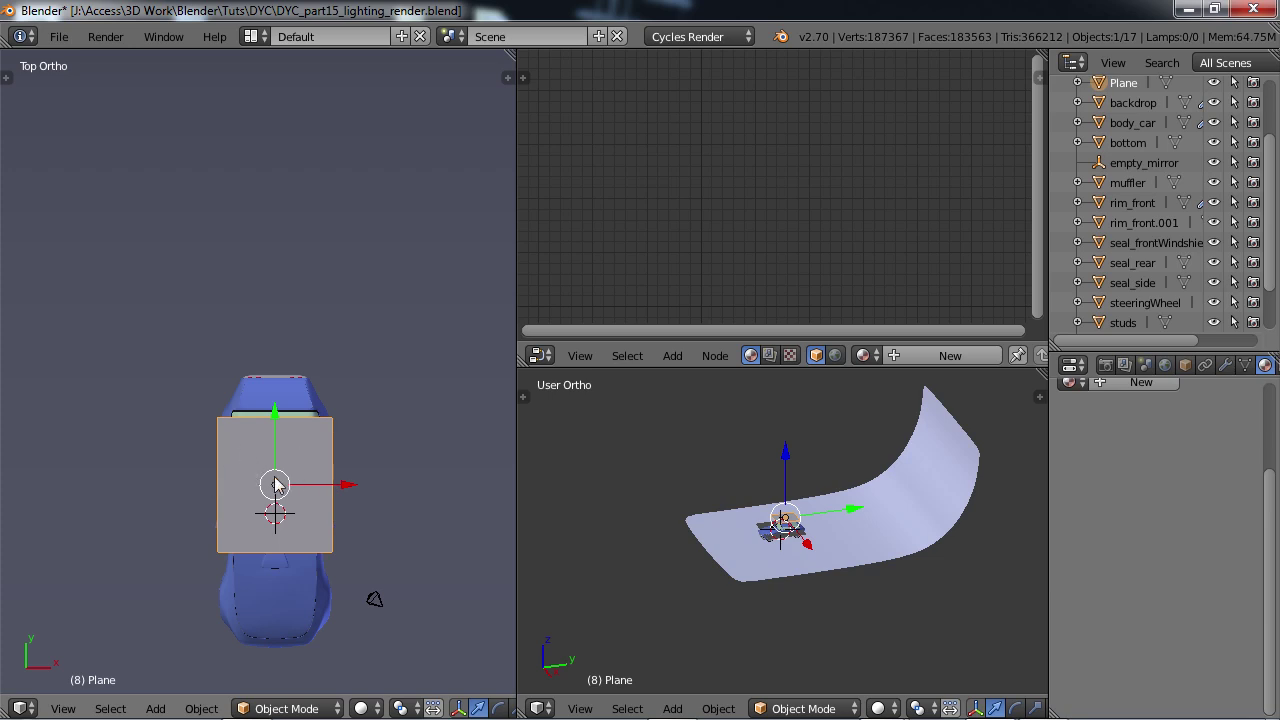
{"action": "left_click_drag", "start_coordinate": [277, 405], "coordinate": [277, 444]}
{"action": "key", "text": "s"}
{"action": "key", "text": "y"}
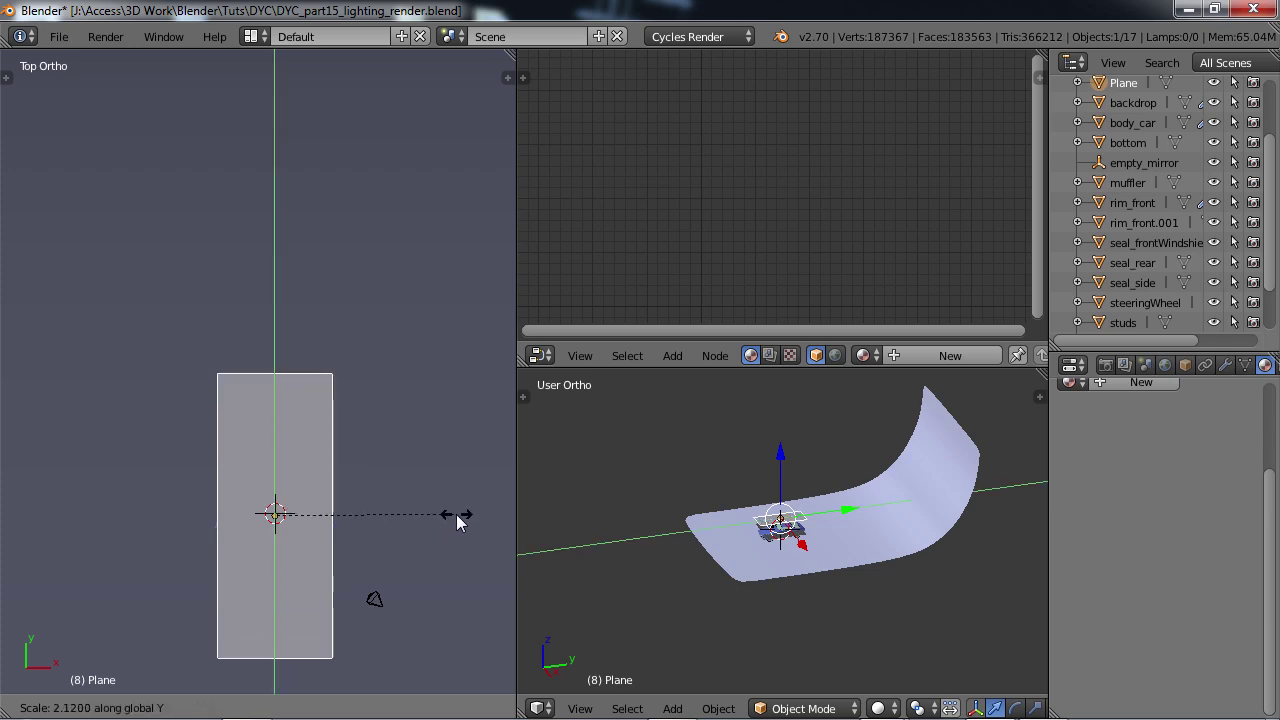
{"action": "left_click", "coordinate": [457, 521]}
{"action": "middle_click_drag", "start_coordinate": [457, 521], "coordinate": [254, 337]}
{"action": "middle_click_drag", "start_coordinate": [236, 502], "coordinate": [288, 460]}
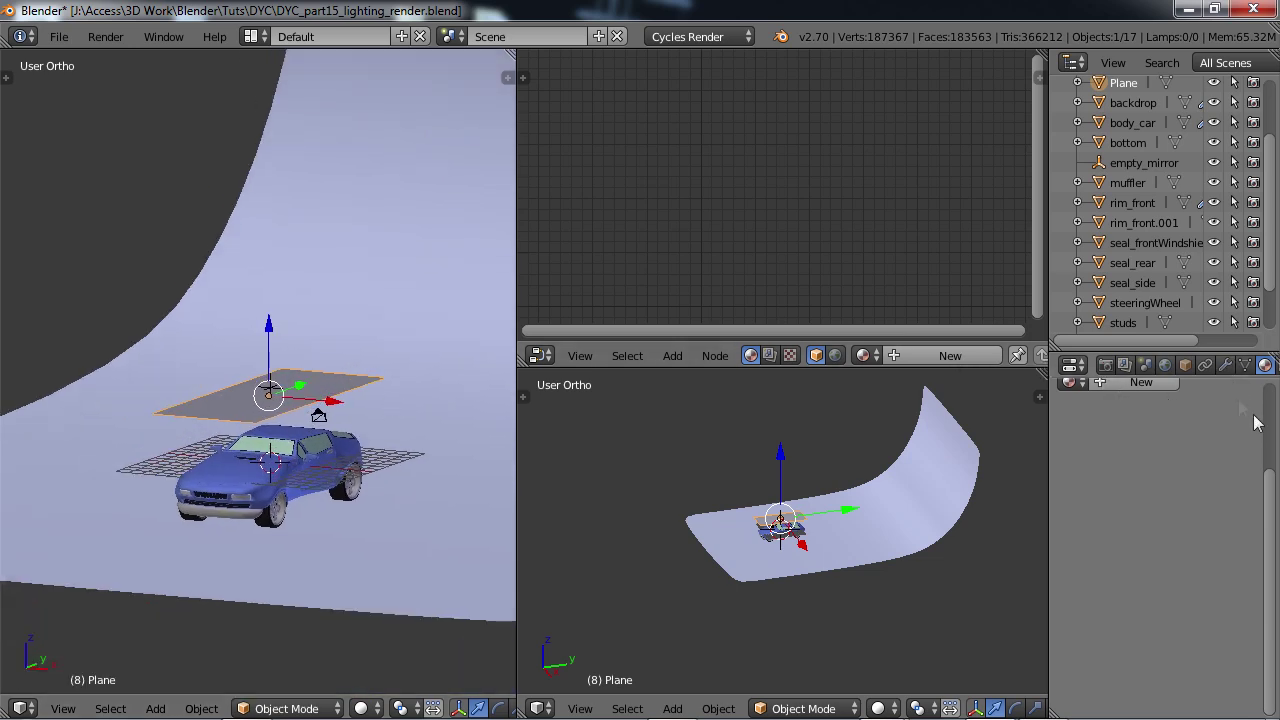
Step: Add a new material to the Plane and name it lamp1
{"action": "left_click_drag", "start_coordinate": [1275, 470], "coordinate": [1266, 366]}
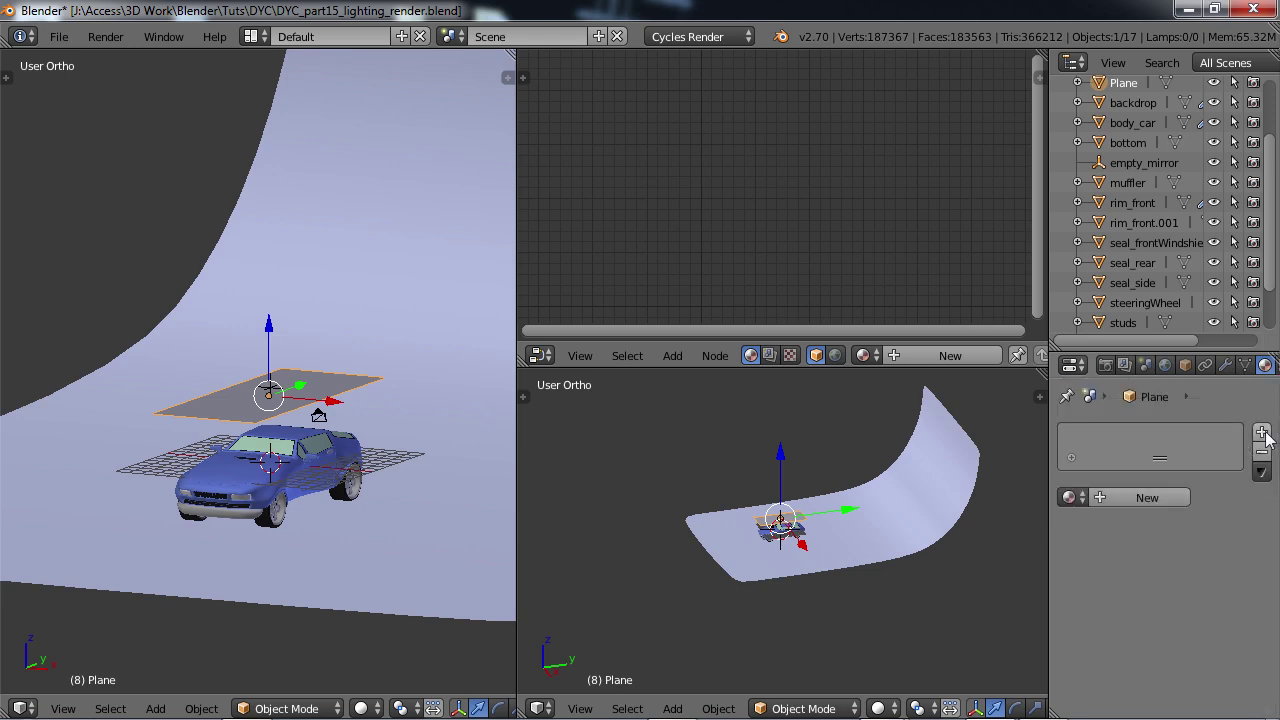
{"action": "left_click", "coordinate": [1160, 498]}
{"action": "double_click", "coordinate": [1108, 442]}
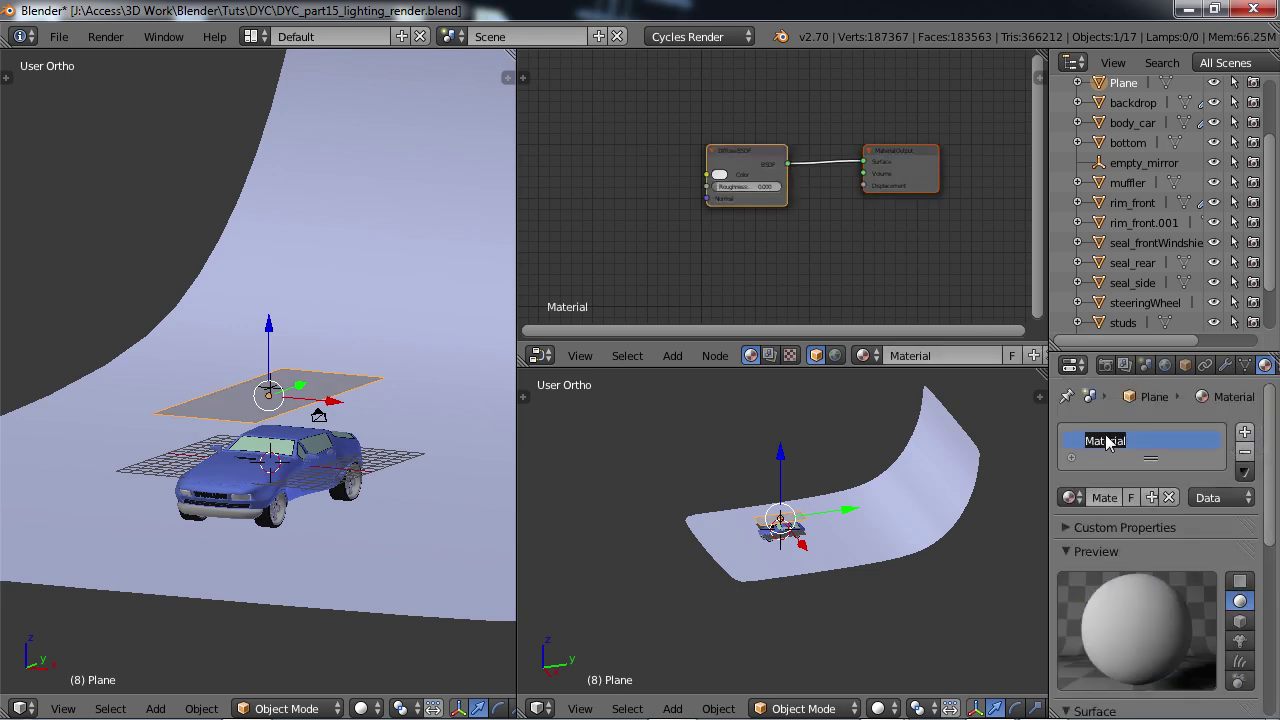
{"action": "type", "text": "lamp1"}
{"action": "key", "text": "Return"}
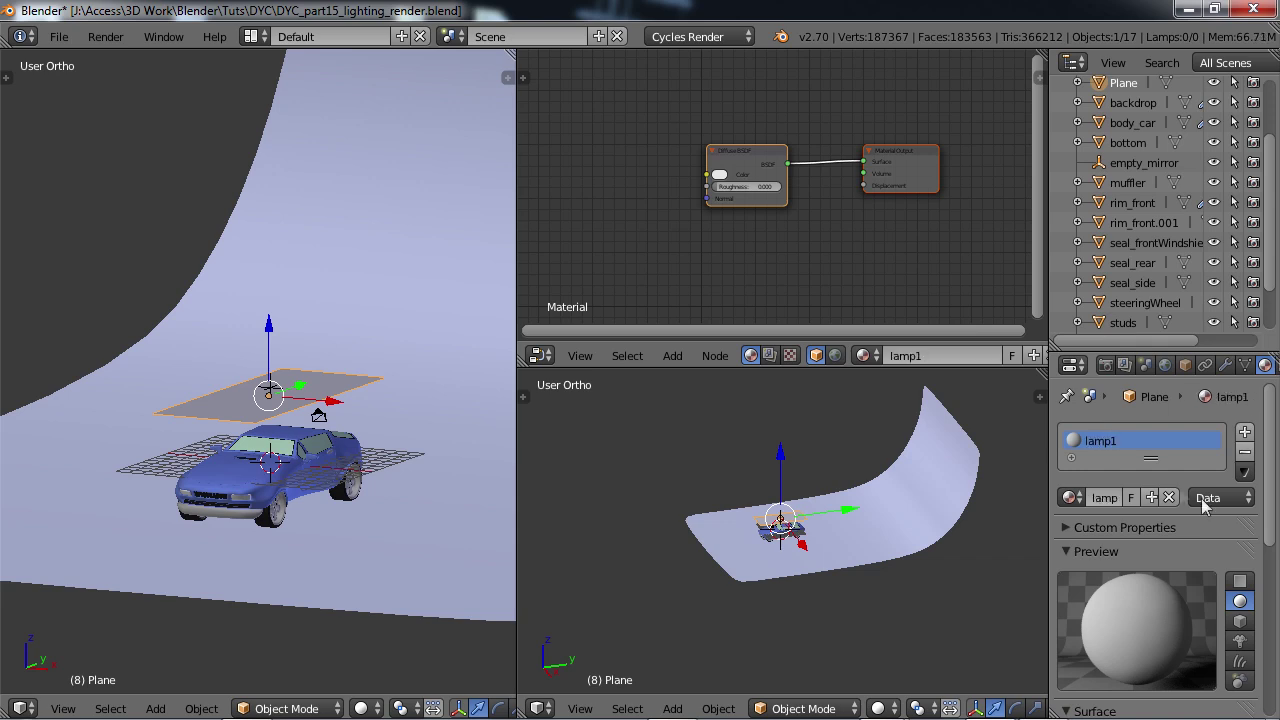
Step: Make lamp1 an Emission shader with strength 2.5
{"action": "scroll", "coordinate": [1190, 550], "scroll_direction": "down", "scroll_amount": 5}
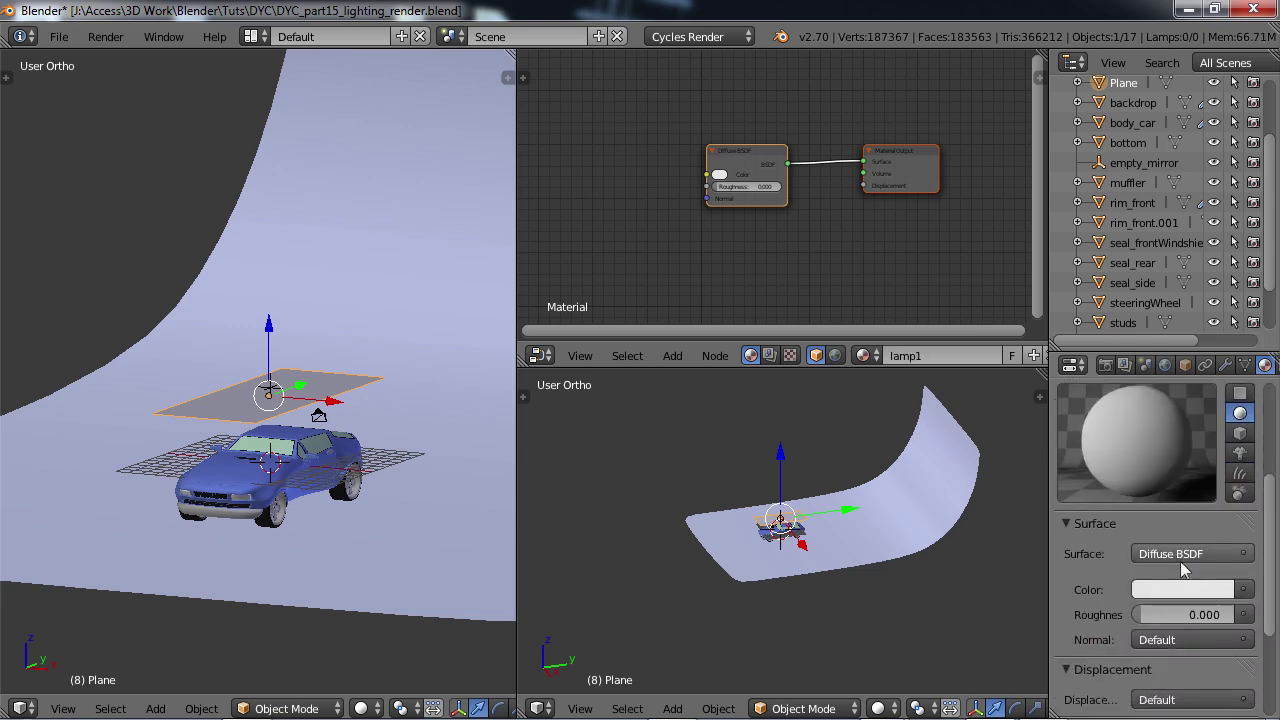
{"action": "left_click", "coordinate": [1168, 555]}
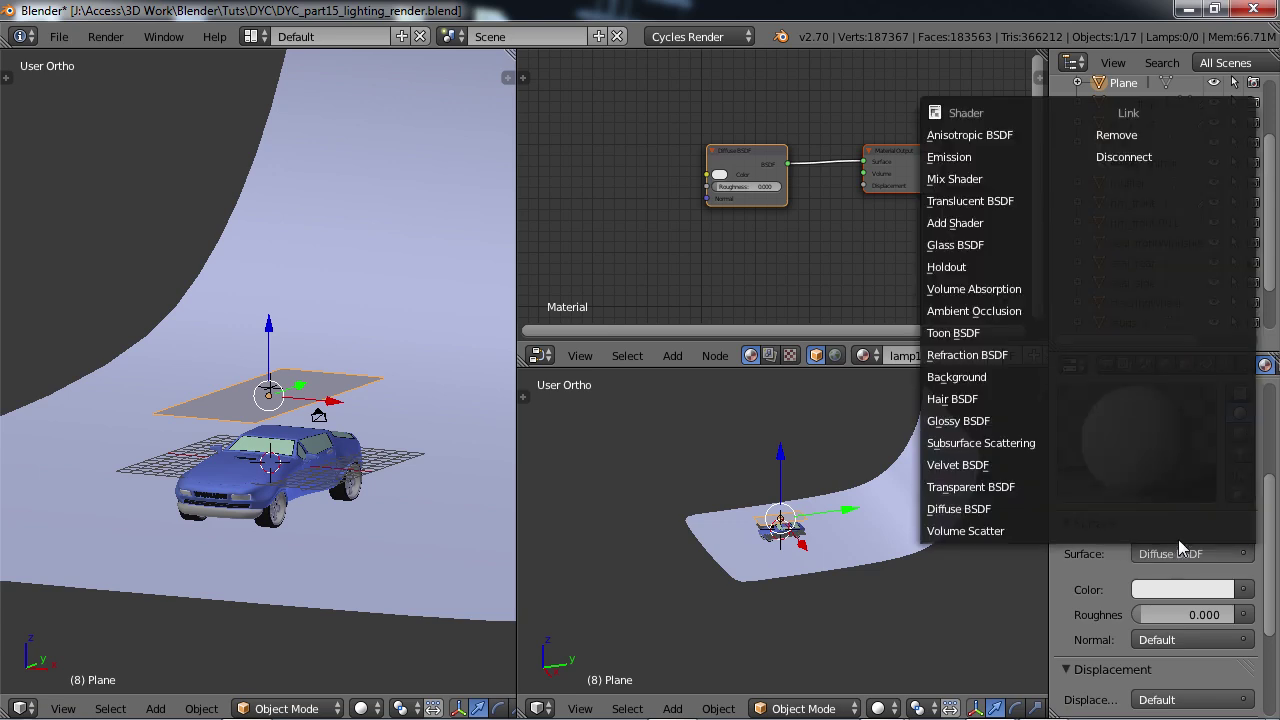
{"action": "left_click", "coordinate": [943, 156]}
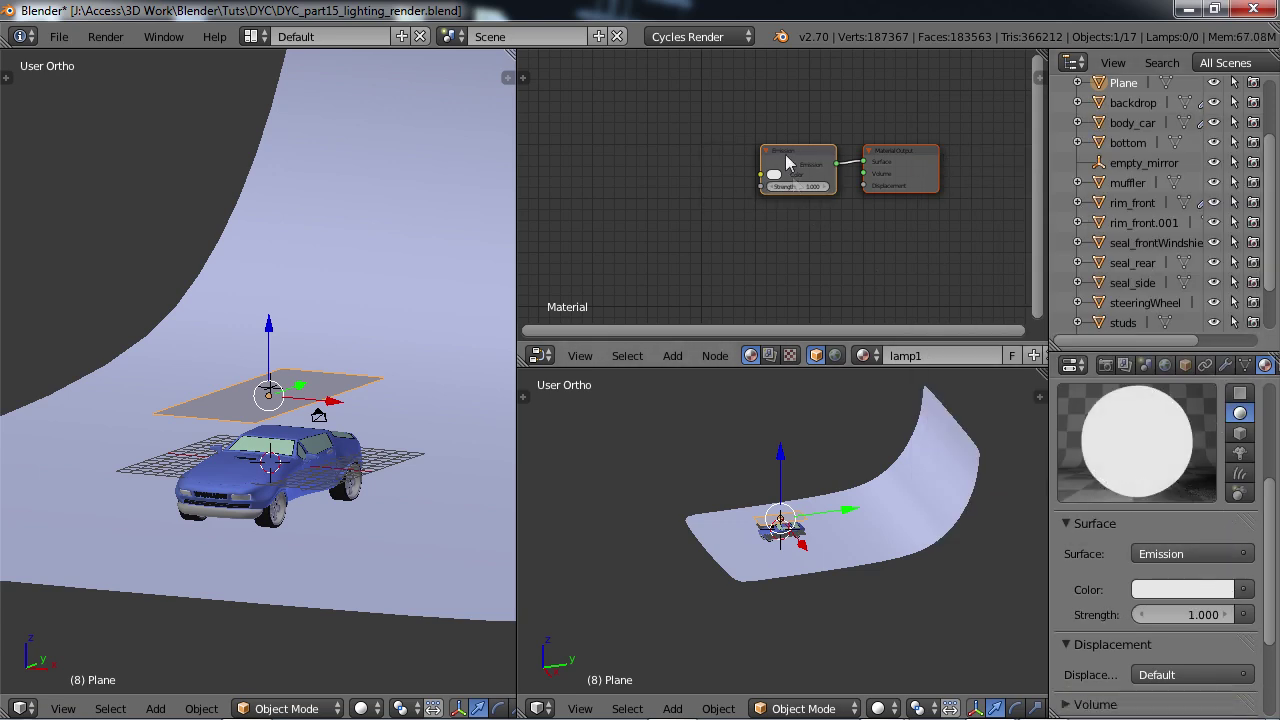
{"action": "left_click_drag", "start_coordinate": [796, 160], "coordinate": [750, 145]}
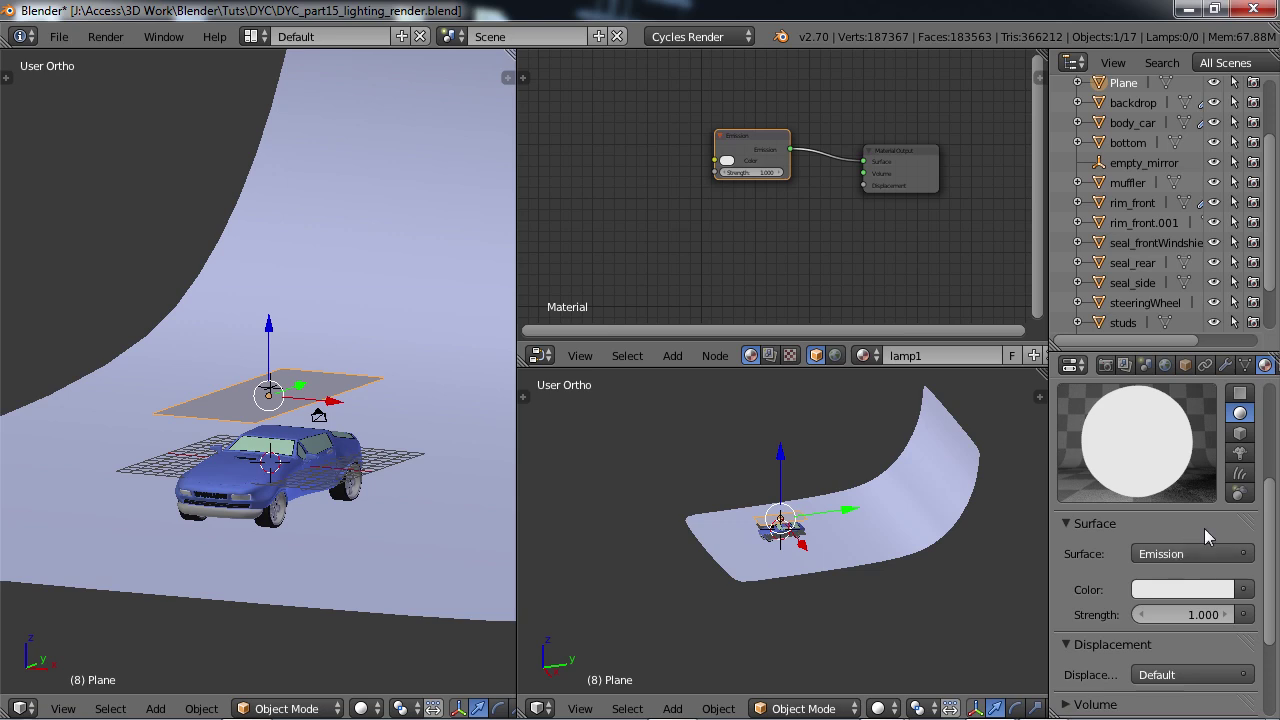
{"action": "left_click", "coordinate": [1204, 616]}
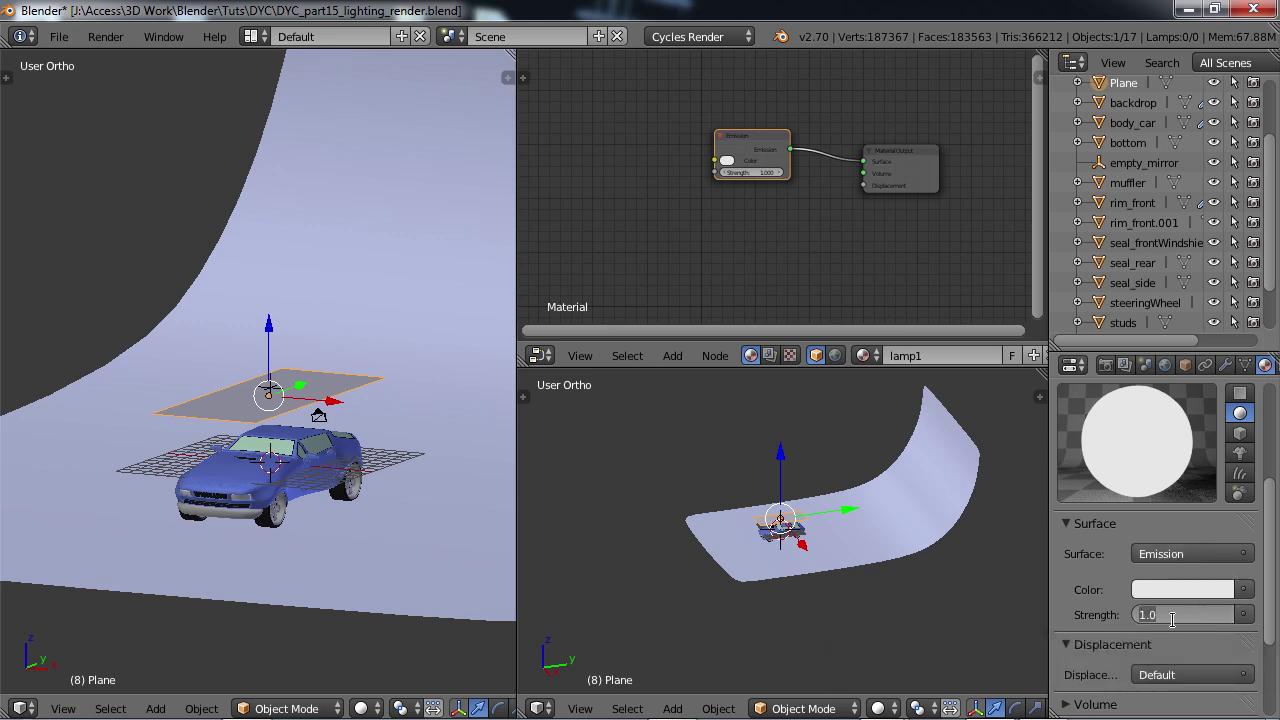
{"action": "type", "text": "2.5"}
{"action": "key", "text": "Return"}
{"action": "scroll", "coordinate": [1272, 505], "scroll_direction": "down", "scroll_amount": 3}
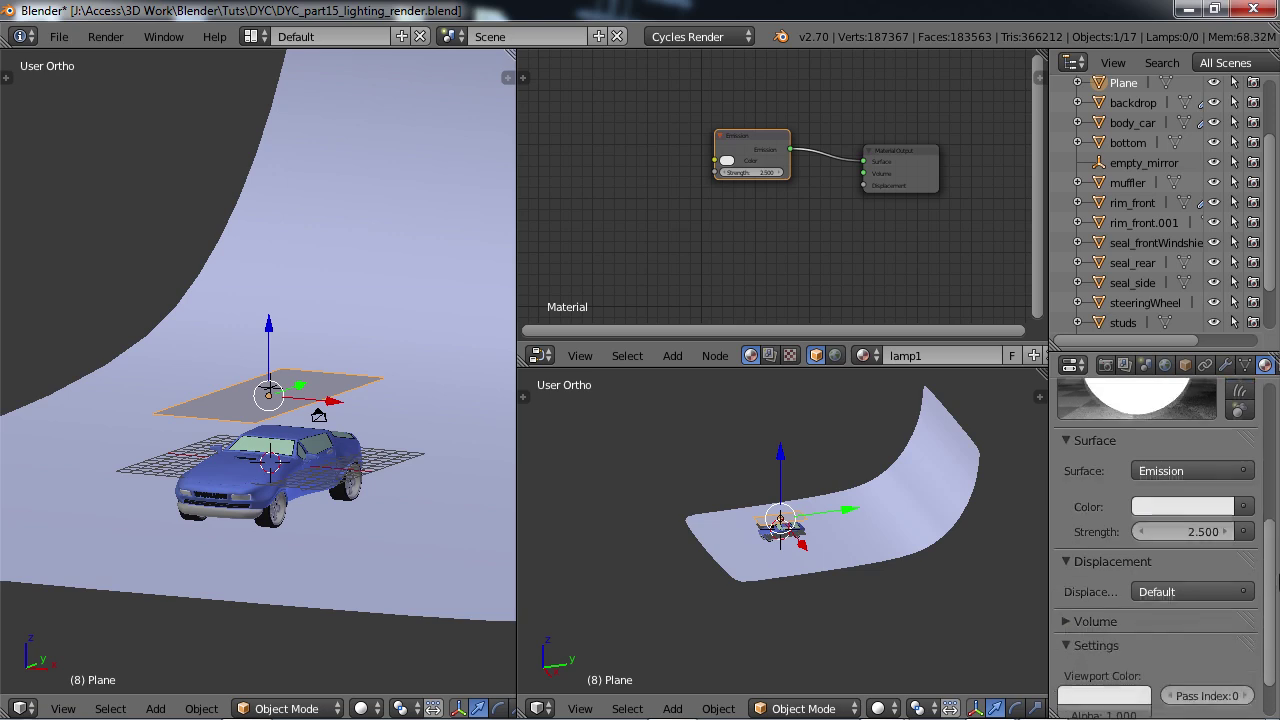
{"action": "scroll", "coordinate": [1272, 505], "scroll_direction": "up", "scroll_amount": 4}
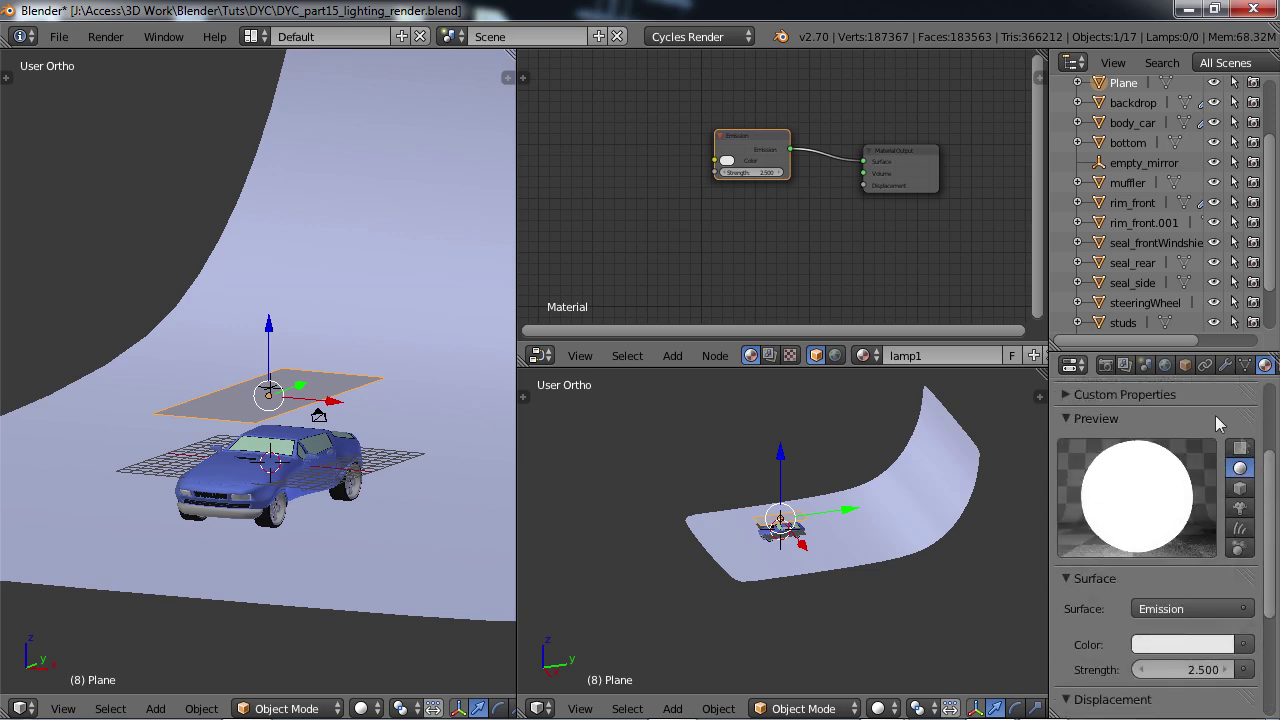
Step: Expand the Plane's Ray Visibility settings in Object properties
{"action": "left_click", "coordinate": [1185, 365]}
{"action": "scroll", "coordinate": [1265, 473], "scroll_direction": "down", "scroll_amount": 8}
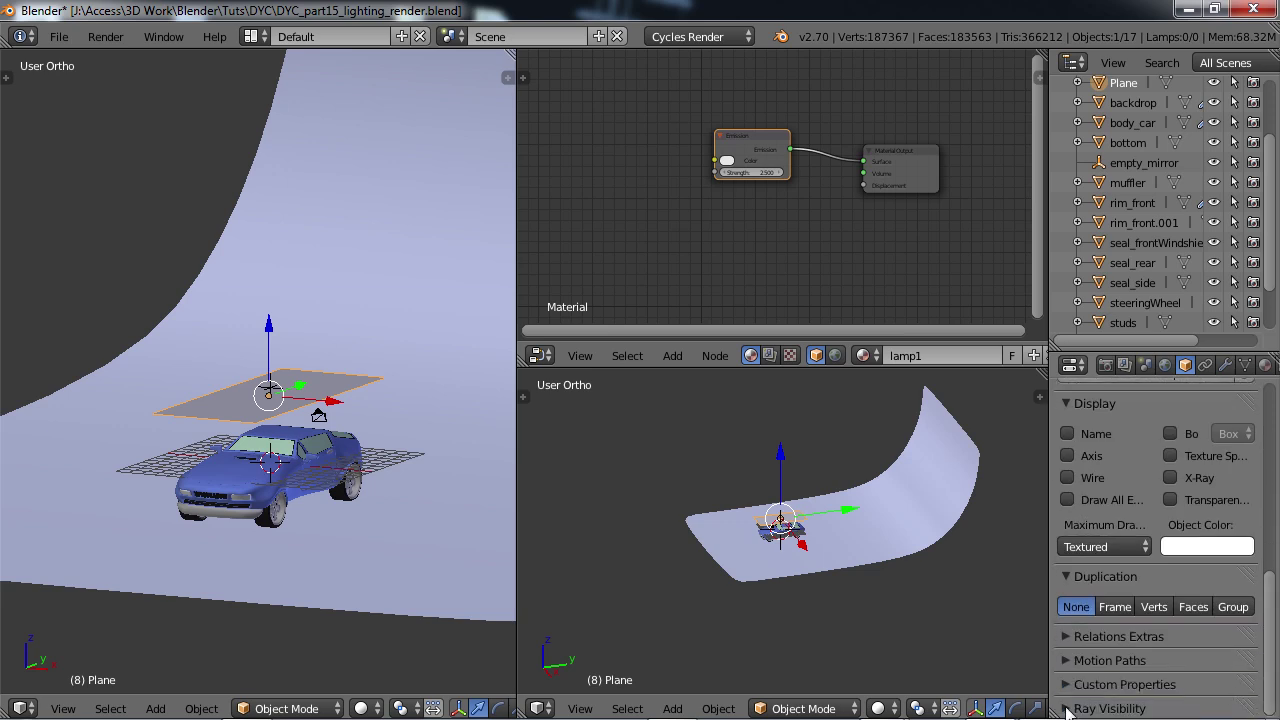
{"action": "left_click", "coordinate": [1068, 708]}
{"action": "scroll", "coordinate": [1270, 610], "scroll_direction": "down", "scroll_amount": 2}
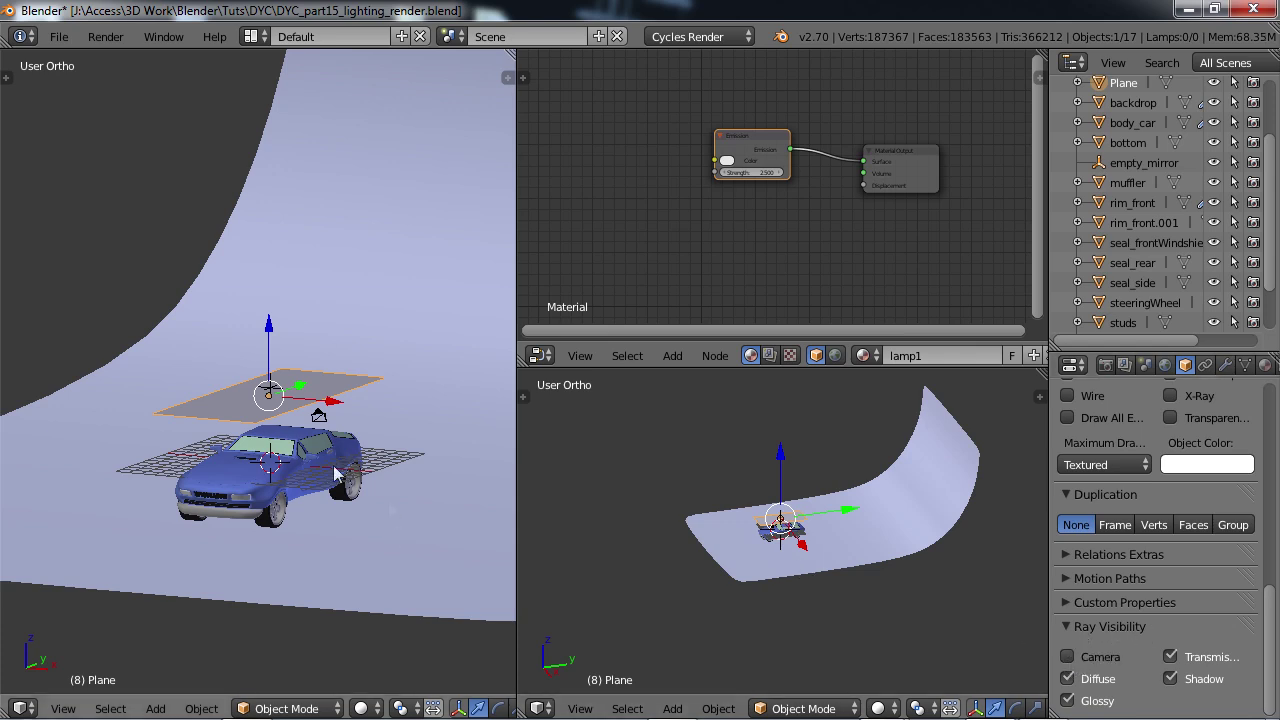
Step: Clear the Plane's name in the Outliner to rename it
{"action": "middle_click_drag", "start_coordinate": [258, 488], "coordinate": [283, 484]}
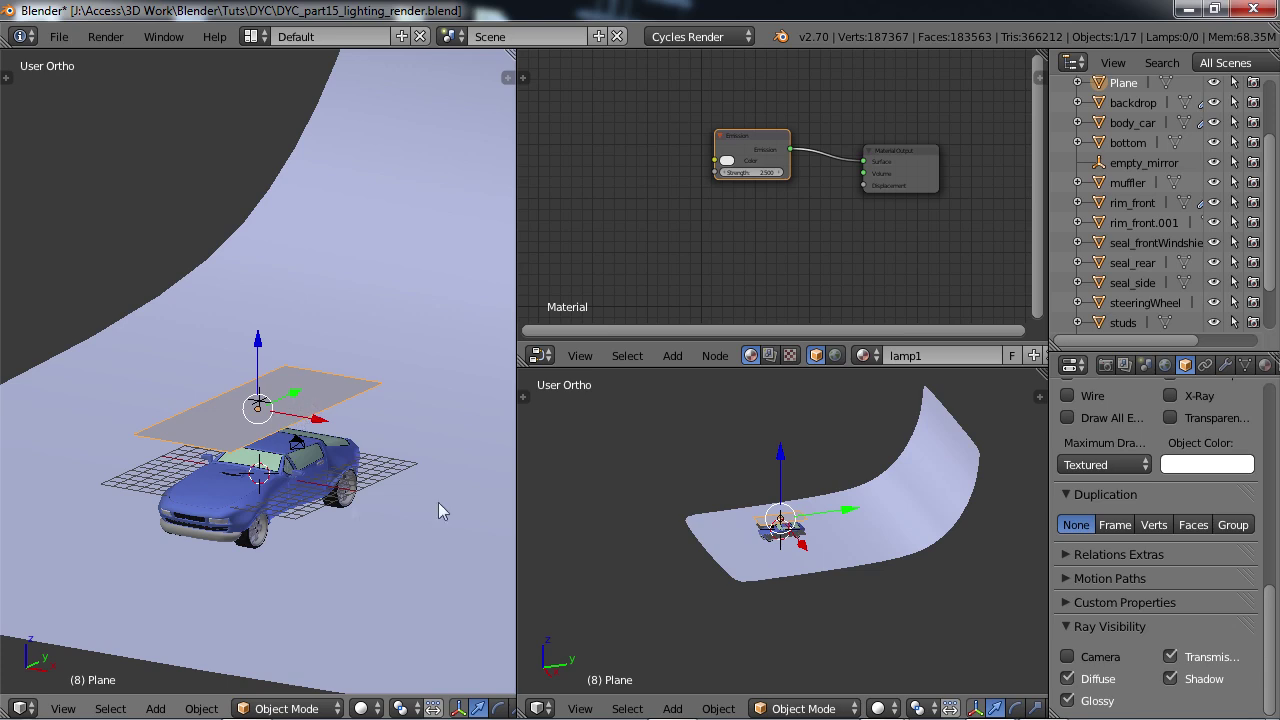
{"action": "double_click", "coordinate": [1124, 84]}
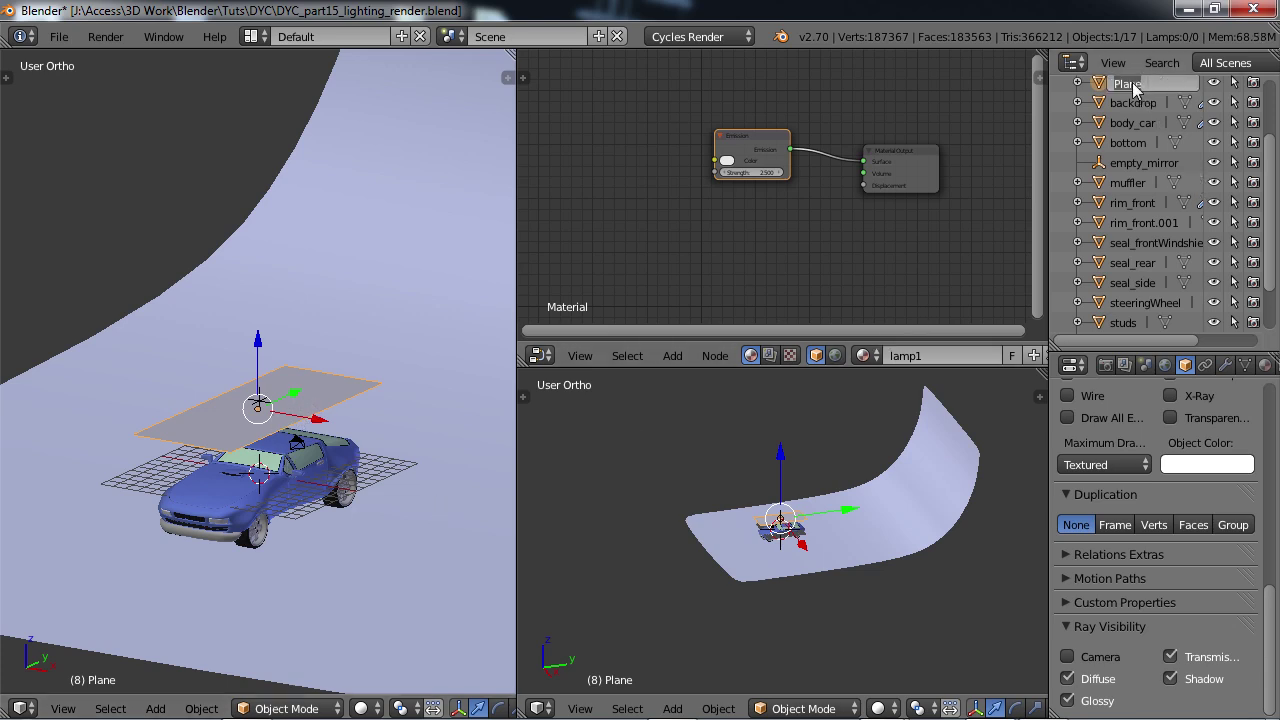
{"action": "key", "text": "BackSpace"}
Step: Name the plane object lamp1 and duplicate it in place as lamp1.001
{"action": "type", "text": "lamp12"}
{"action": "key", "text": "BackSpace"}
{"action": "key", "text": "Return"}
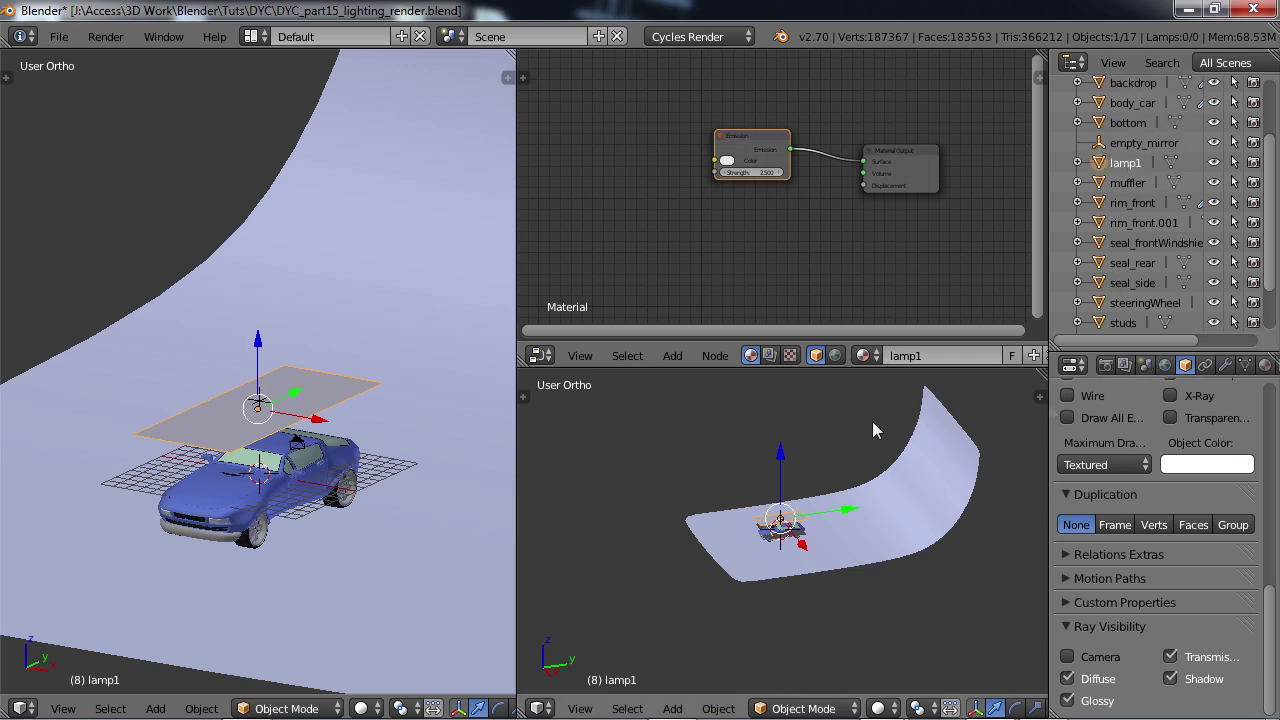
{"action": "middle_click_drag", "start_coordinate": [365, 444], "coordinate": [296, 450]}
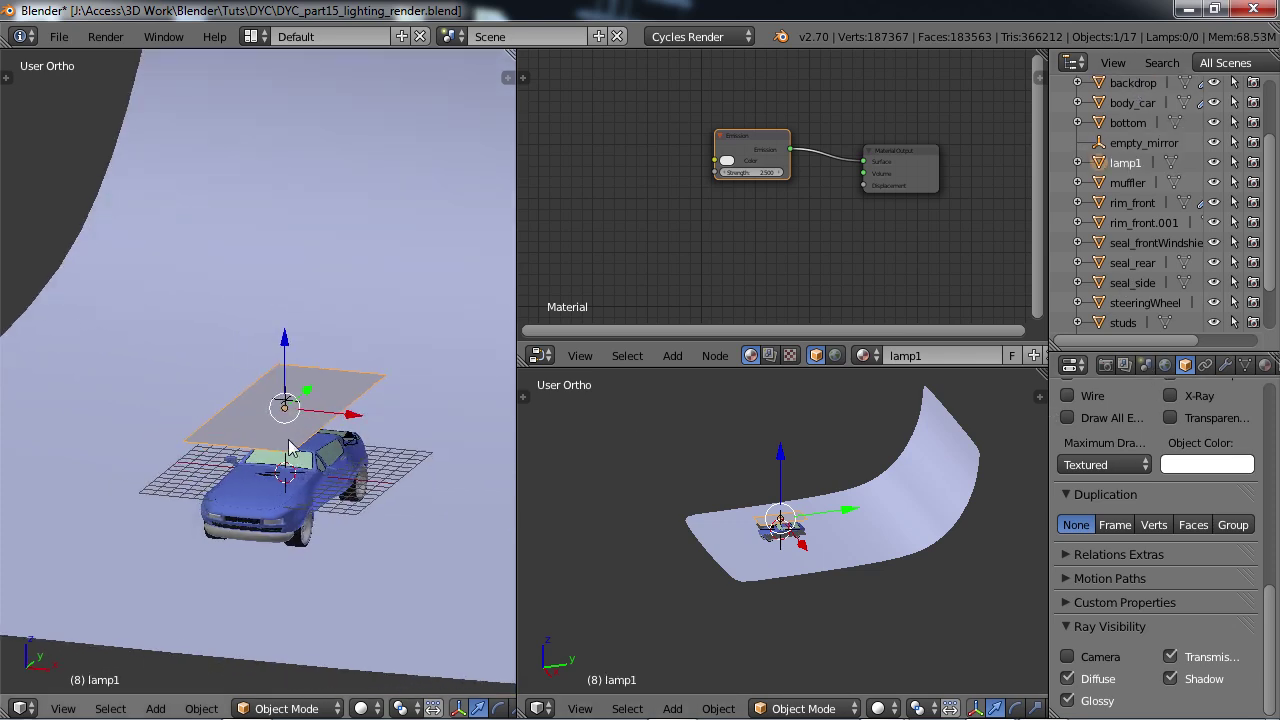
{"action": "key", "text": "shift+d"}
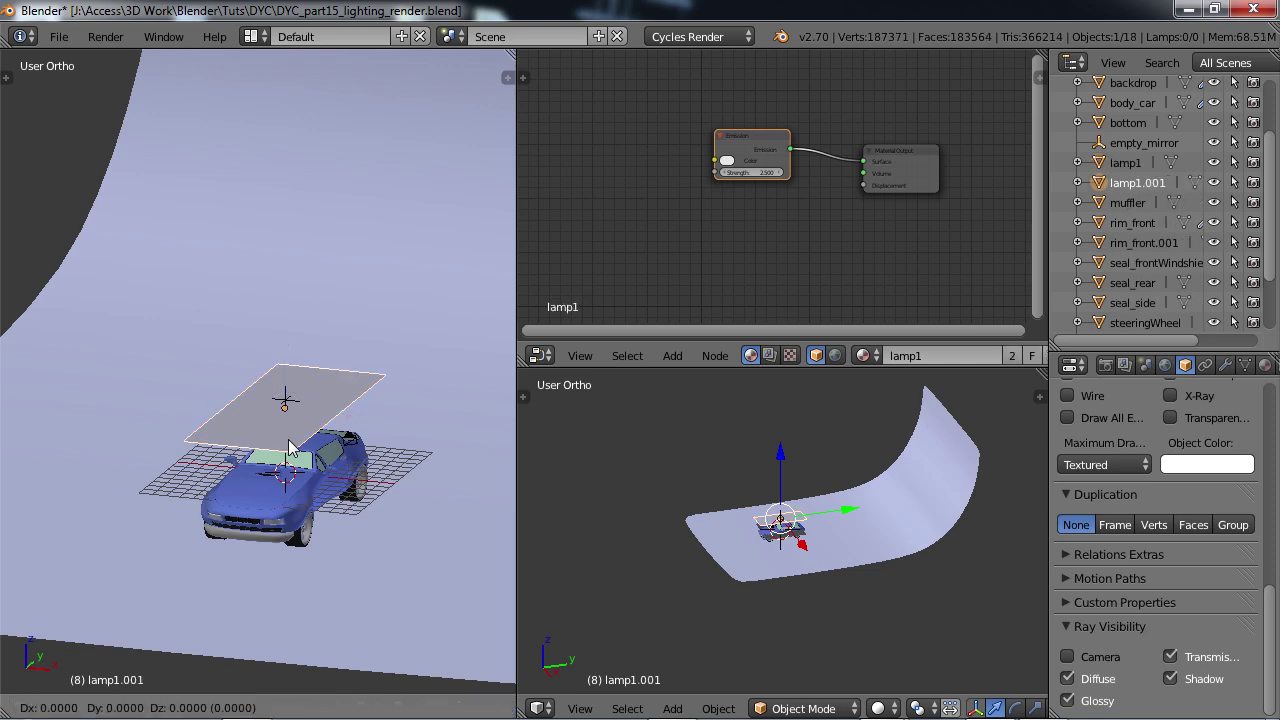
{"action": "key", "text": "Escape"}
Step: In front view, move lamp1.001 to the right along X
{"action": "middle_click_drag", "start_coordinate": [292, 448], "coordinate": [218, 548]}
{"action": "key", "text": "KP_3"}
{"action": "key", "text": "KP_1"}
{"action": "scroll", "coordinate": [218, 548], "scroll_direction": "up", "scroll_amount": 2}
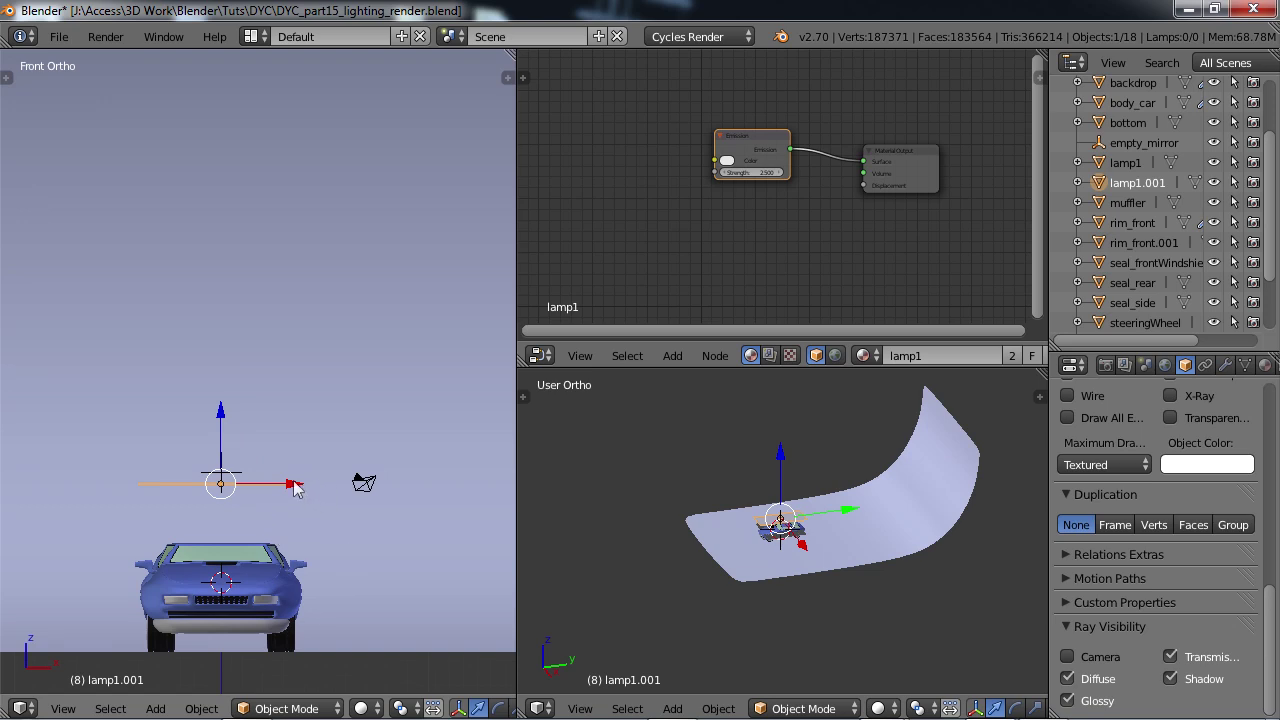
{"action": "left_click_drag", "start_coordinate": [296, 487], "coordinate": [405, 506]}
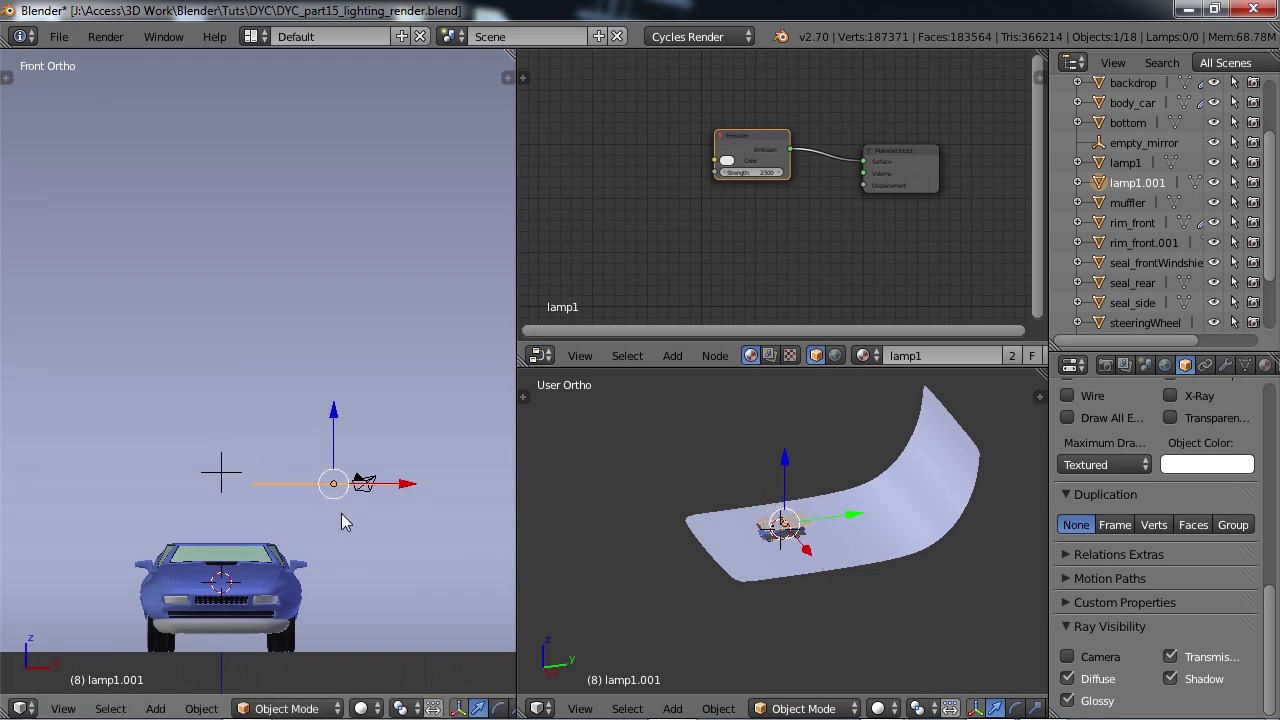
Step: Tilt the lamp plane about 33 degrees and shrink it
{"action": "middle_click_drag", "start_coordinate": [341, 513], "coordinate": [342, 528]}
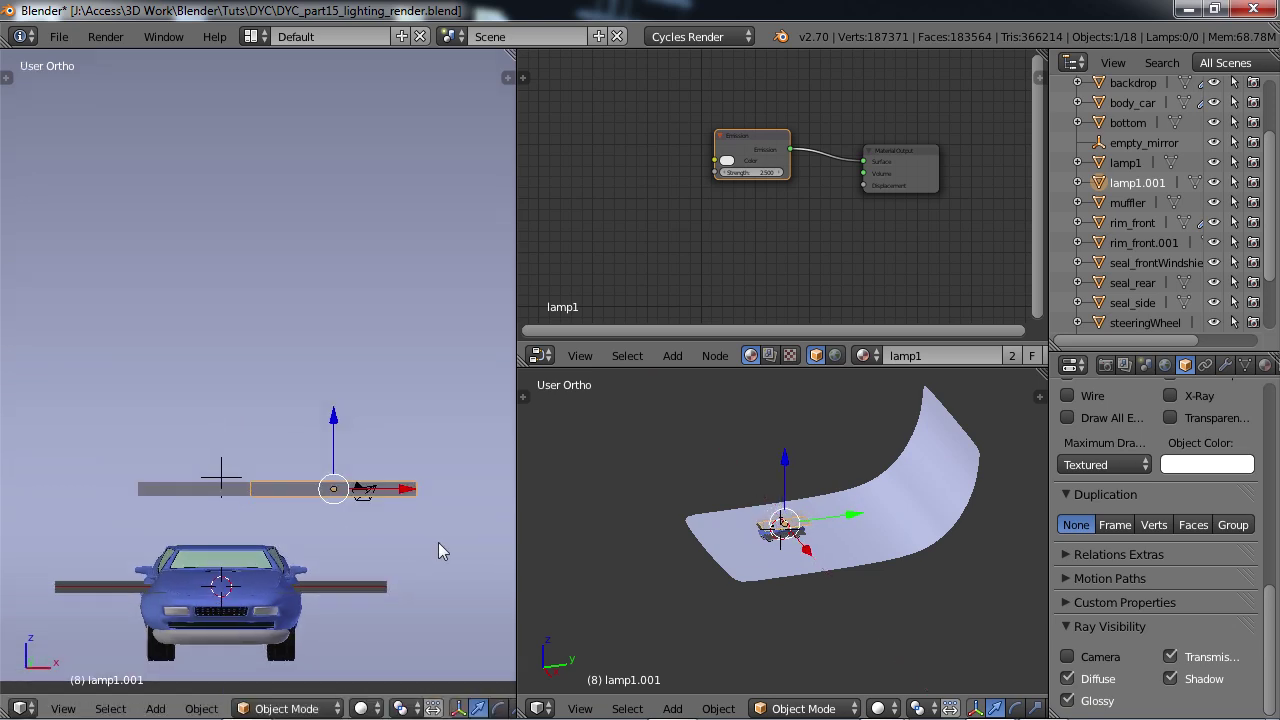
{"action": "key", "text": "KP_1"}
{"action": "key", "text": "r"}
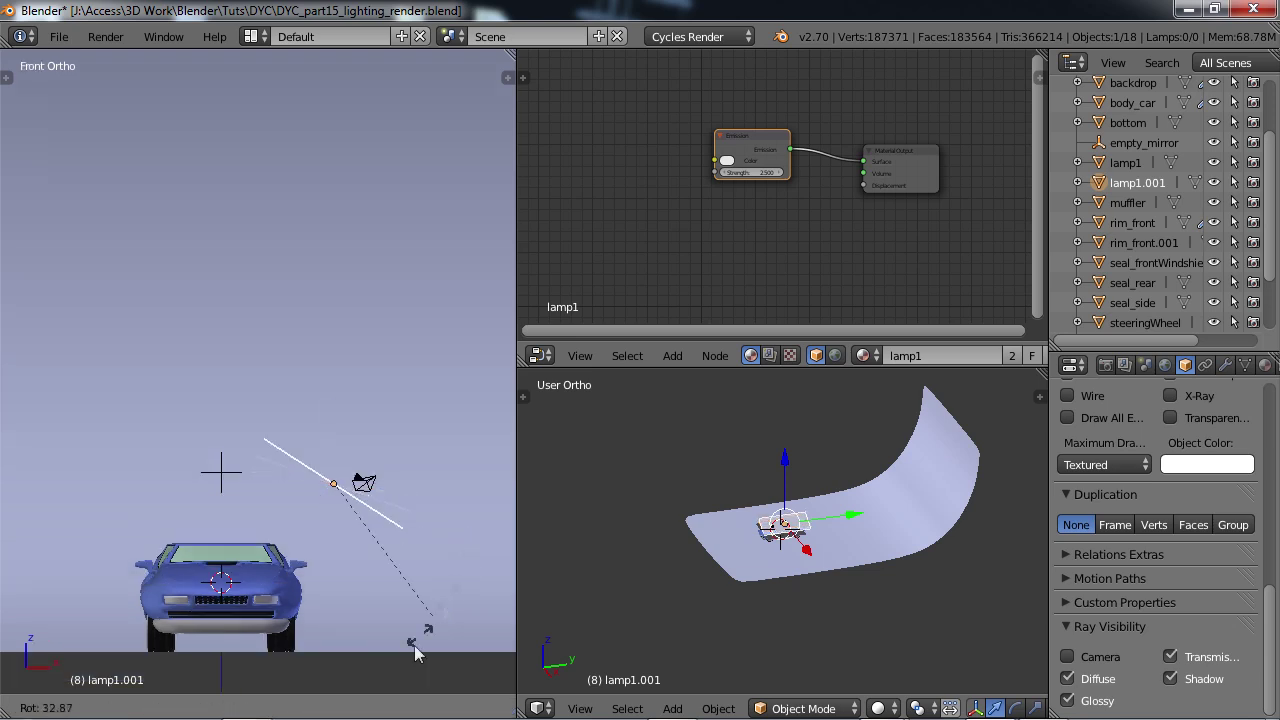
{"action": "left_click", "coordinate": [416, 656]}
{"action": "key", "text": "s"}
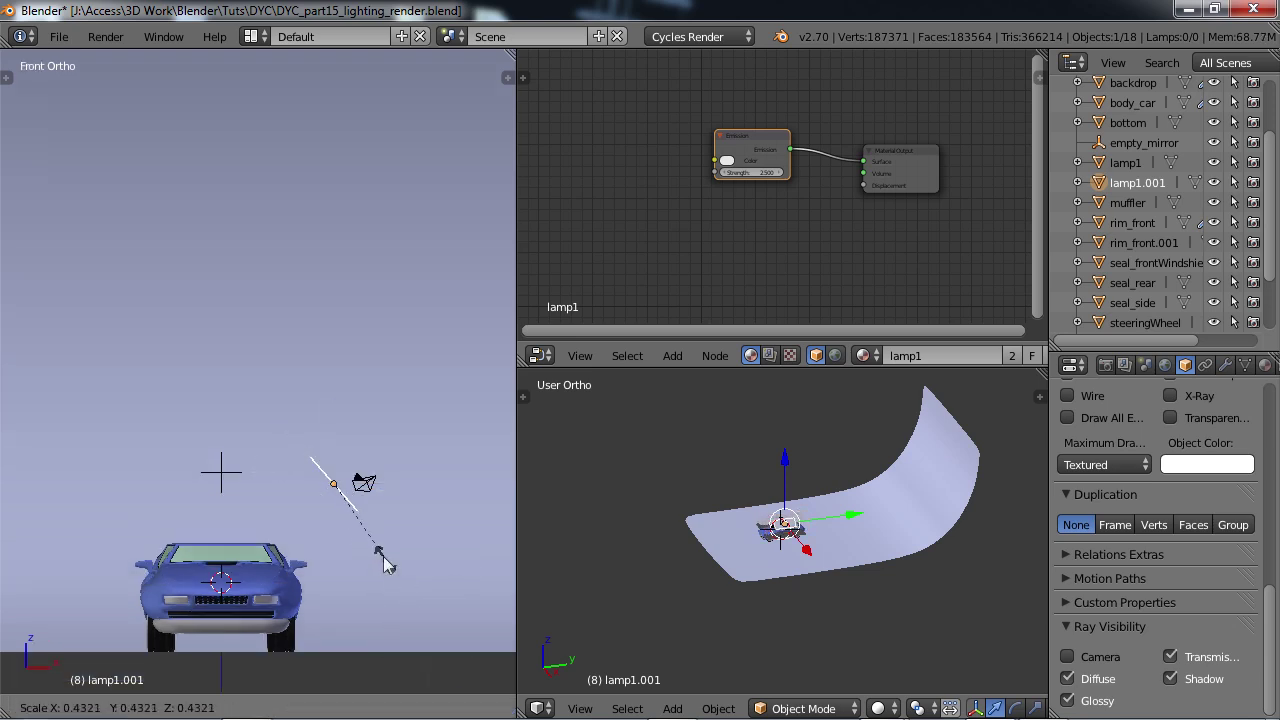
{"action": "left_click", "coordinate": [365, 526]}
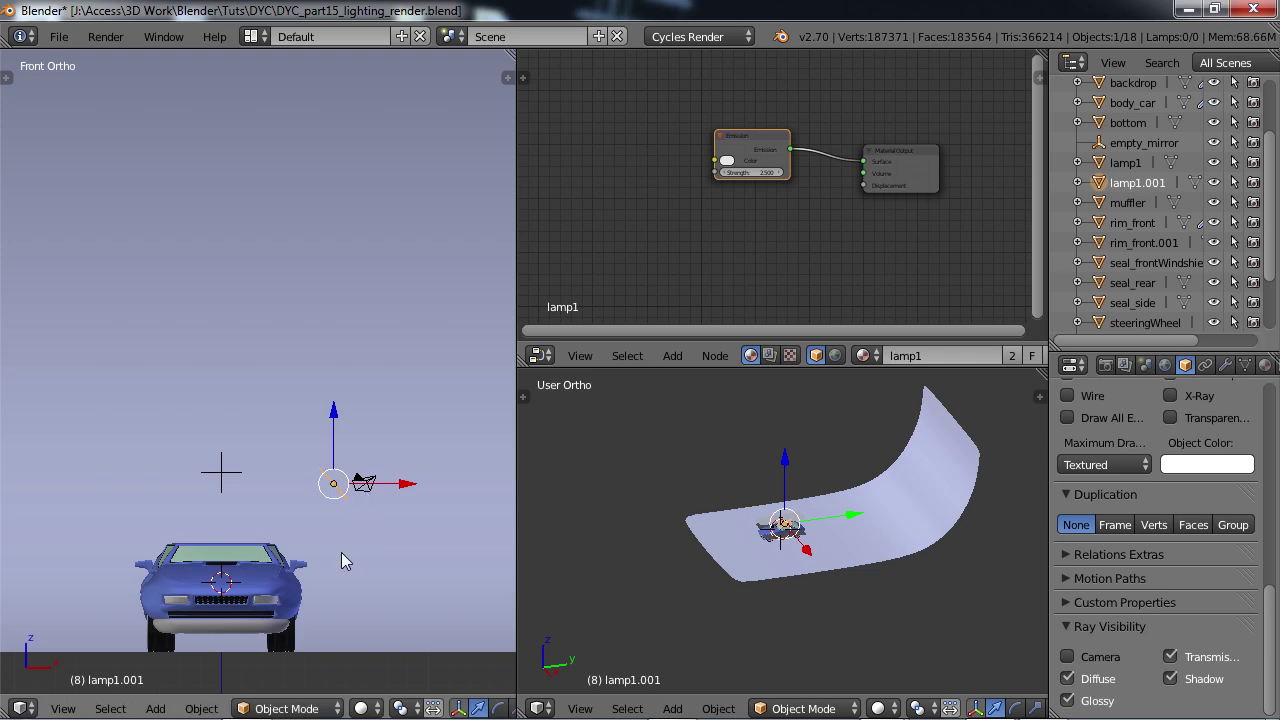
Step: Move the lamp plane down and to the left
{"action": "middle_click_drag", "start_coordinate": [341, 561], "coordinate": [60, 612]}
{"action": "scroll", "coordinate": [70, 615], "scroll_direction": "up", "scroll_amount": 3}
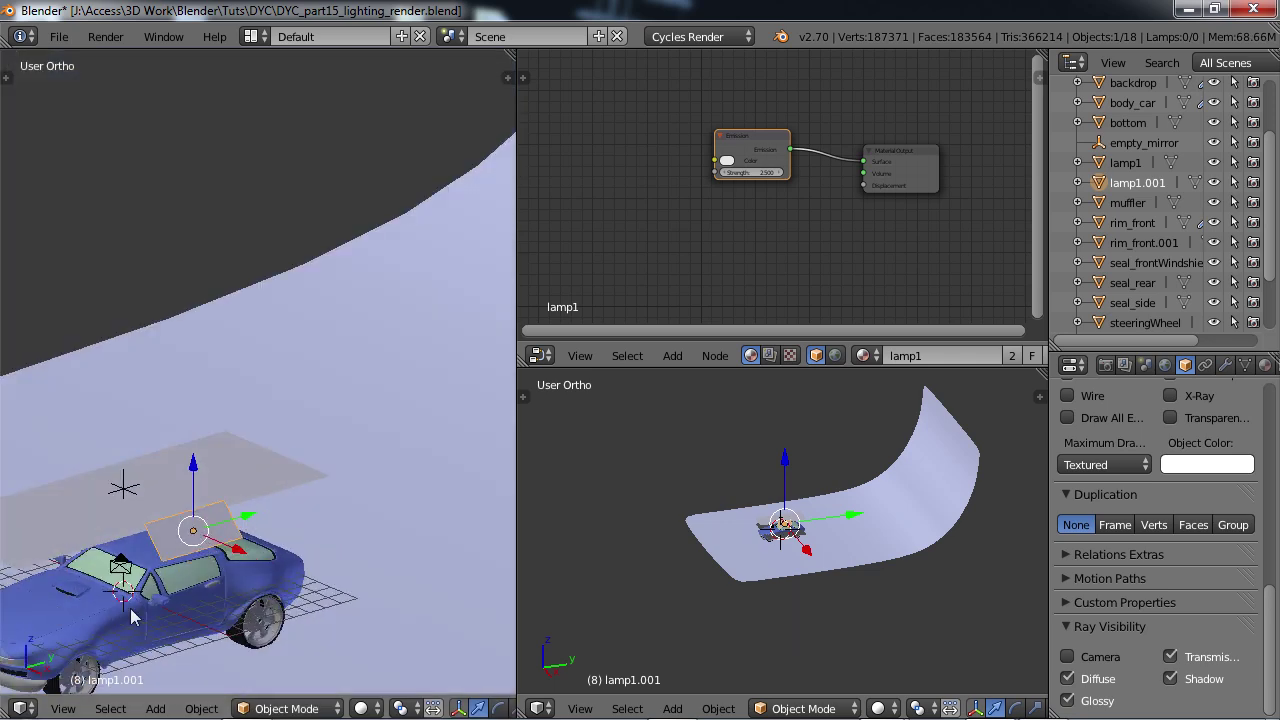
{"action": "middle_click_drag", "start_coordinate": [160, 608], "coordinate": [277, 560]}
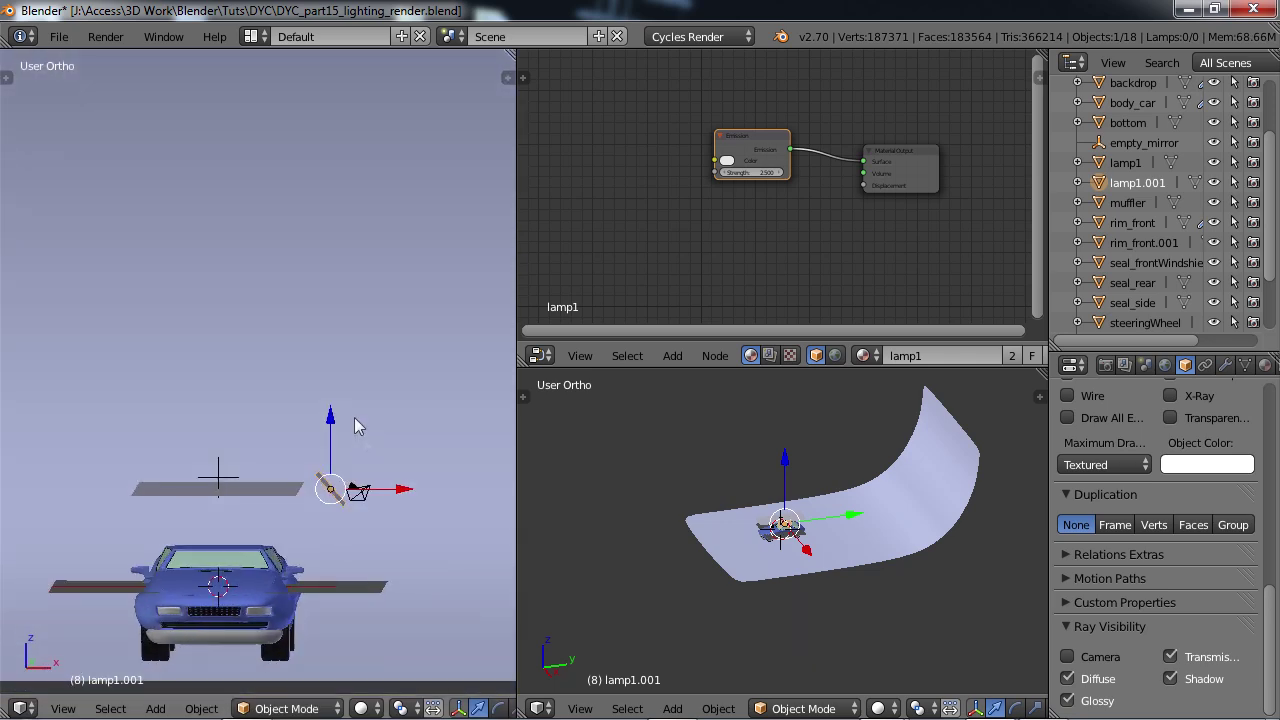
{"action": "key", "text": "KP_1"}
{"action": "key", "text": "g"}
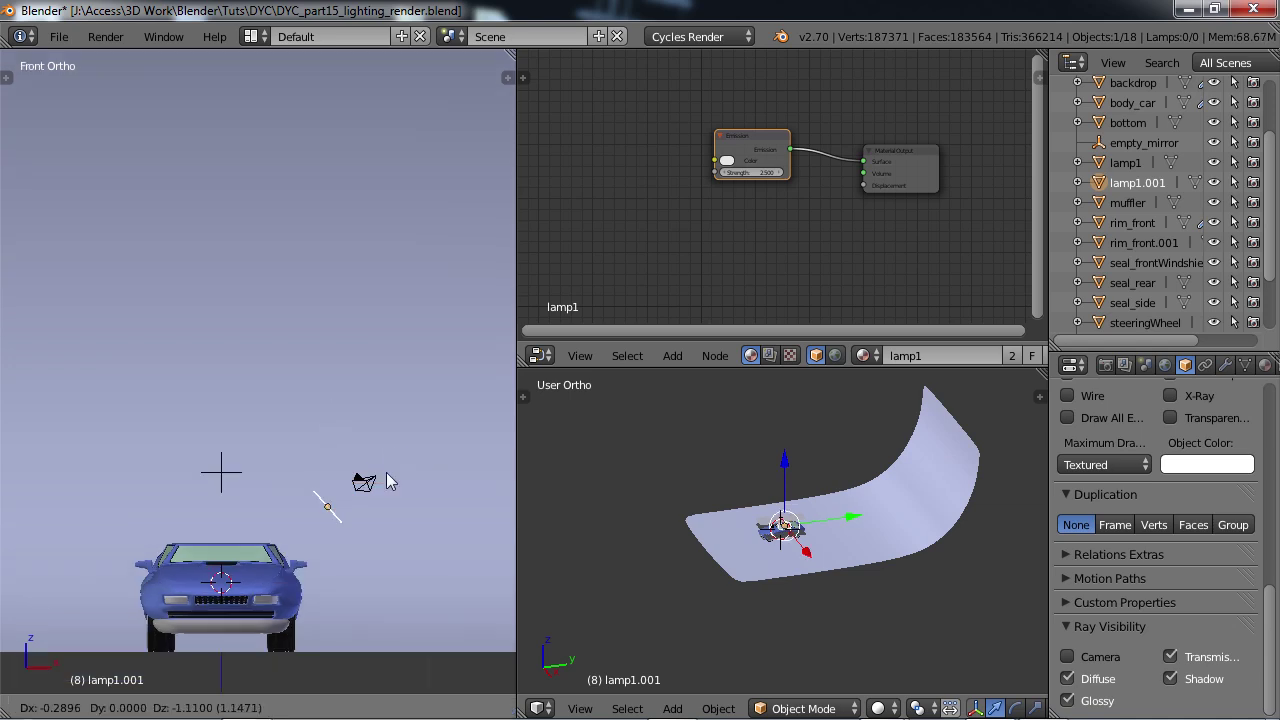
{"action": "left_click", "coordinate": [373, 495]}
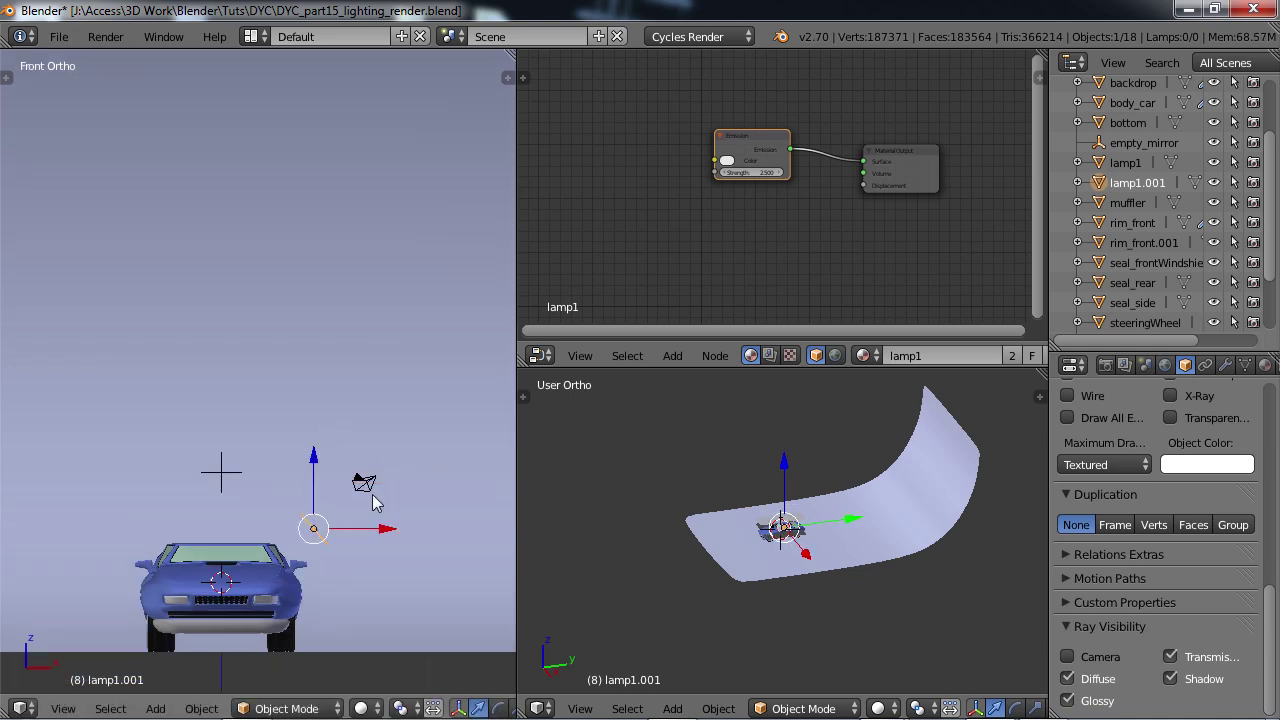
Step: Stretch the lamp plane along the global Y axis, the car's length
{"action": "middle_click_drag", "start_coordinate": [385, 512], "coordinate": [397, 627]}
{"action": "key", "text": "s"}
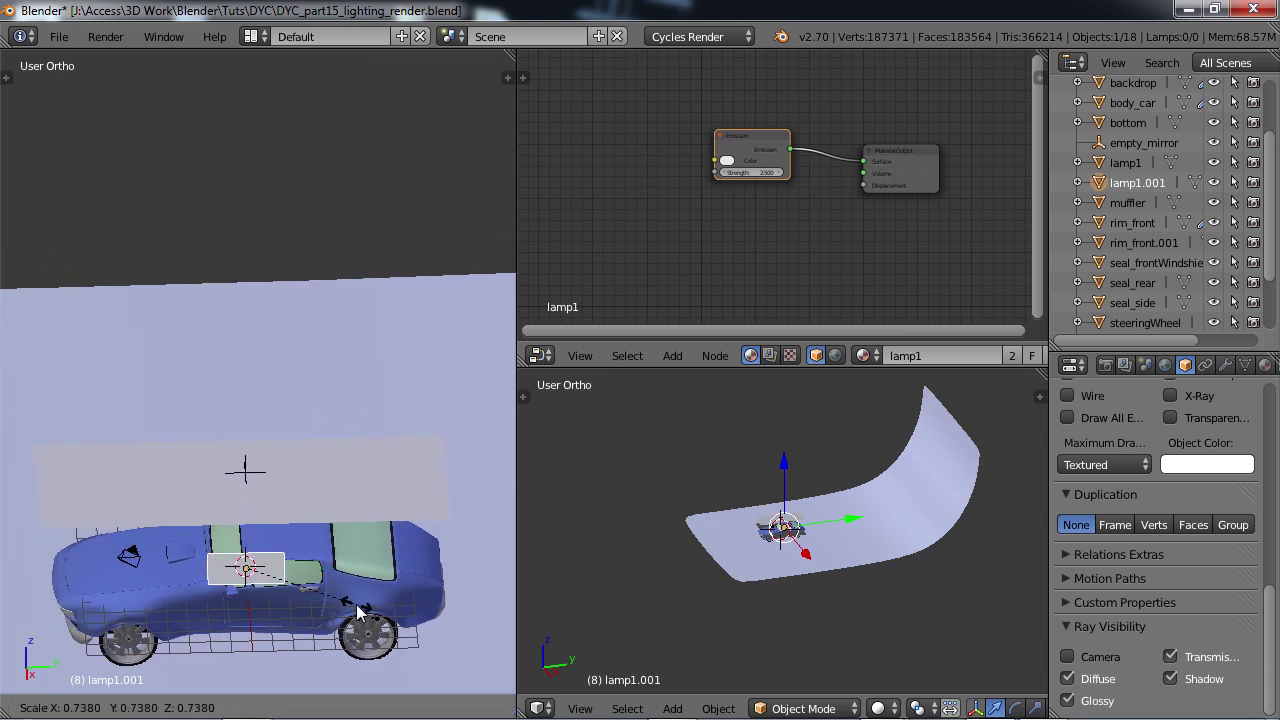
{"action": "key", "text": "Escape"}
{"action": "key", "text": "s"}
{"action": "key", "text": "y"}
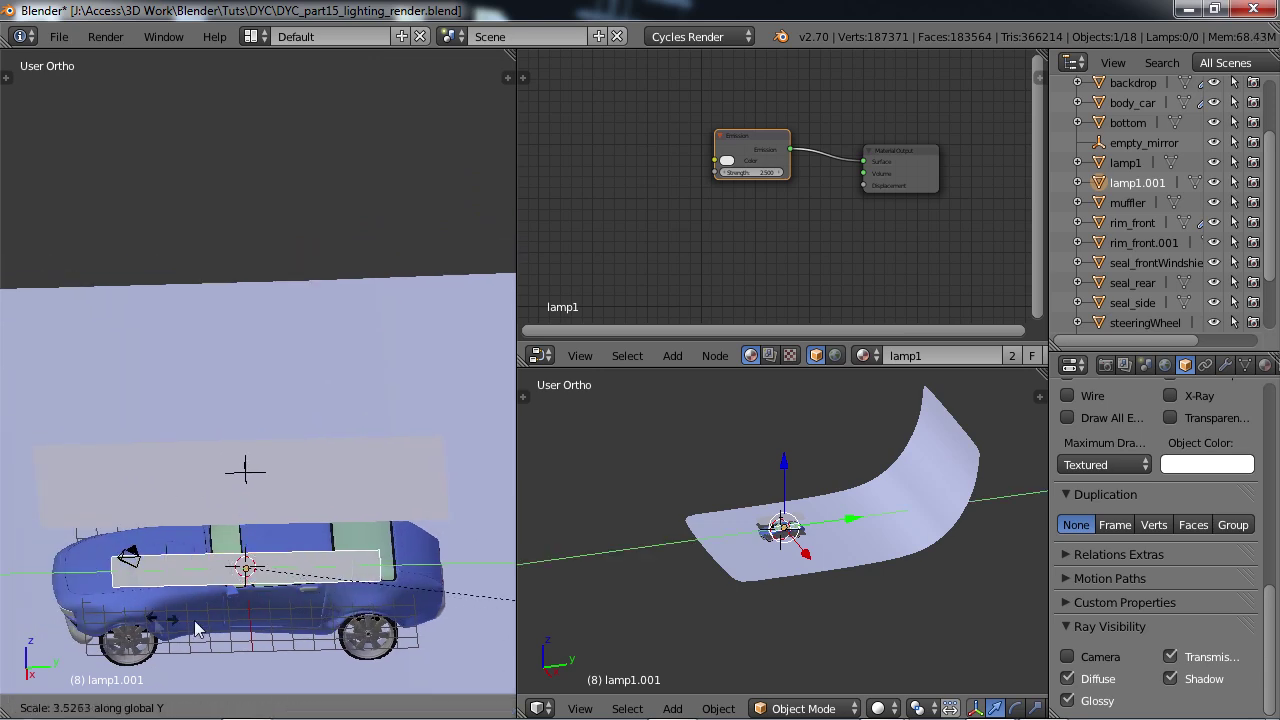
{"action": "left_click", "coordinate": [360, 632]}
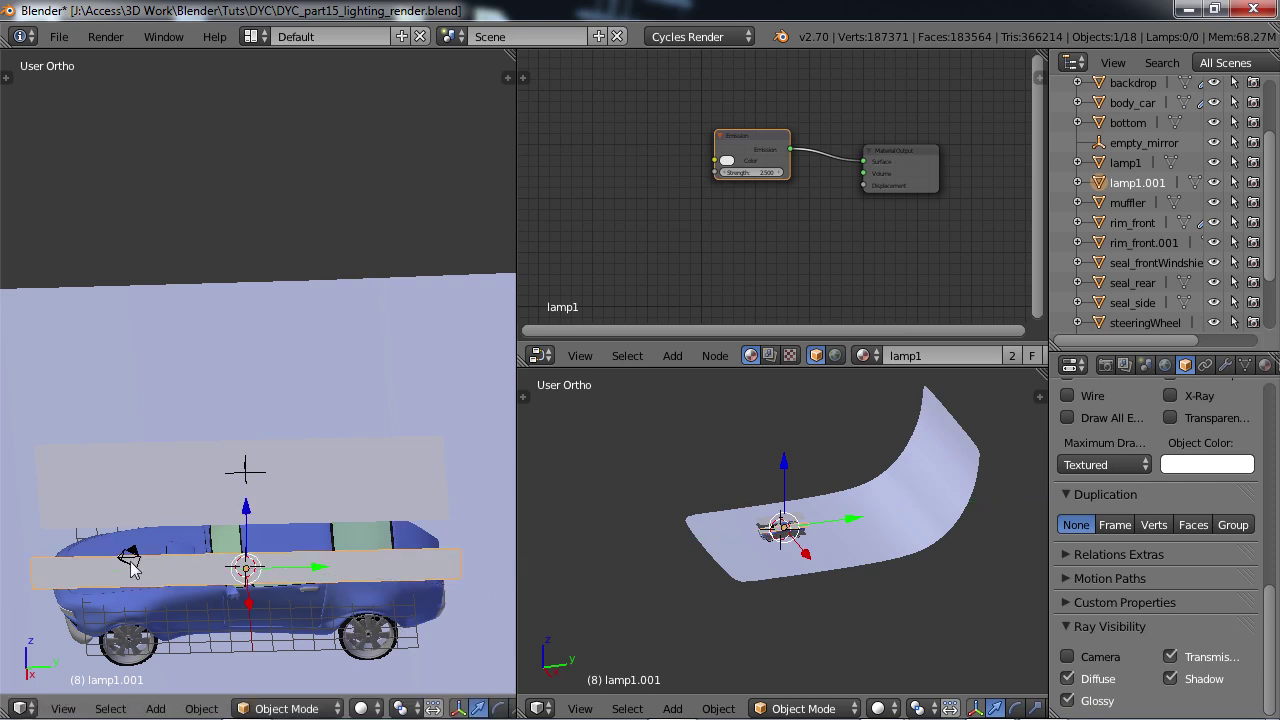
Step: Move the stretched lamp plane up and to the right above the car's side
{"action": "middle_click_drag", "start_coordinate": [360, 632], "coordinate": [296, 525]}
{"action": "key", "text": "KP_1"}
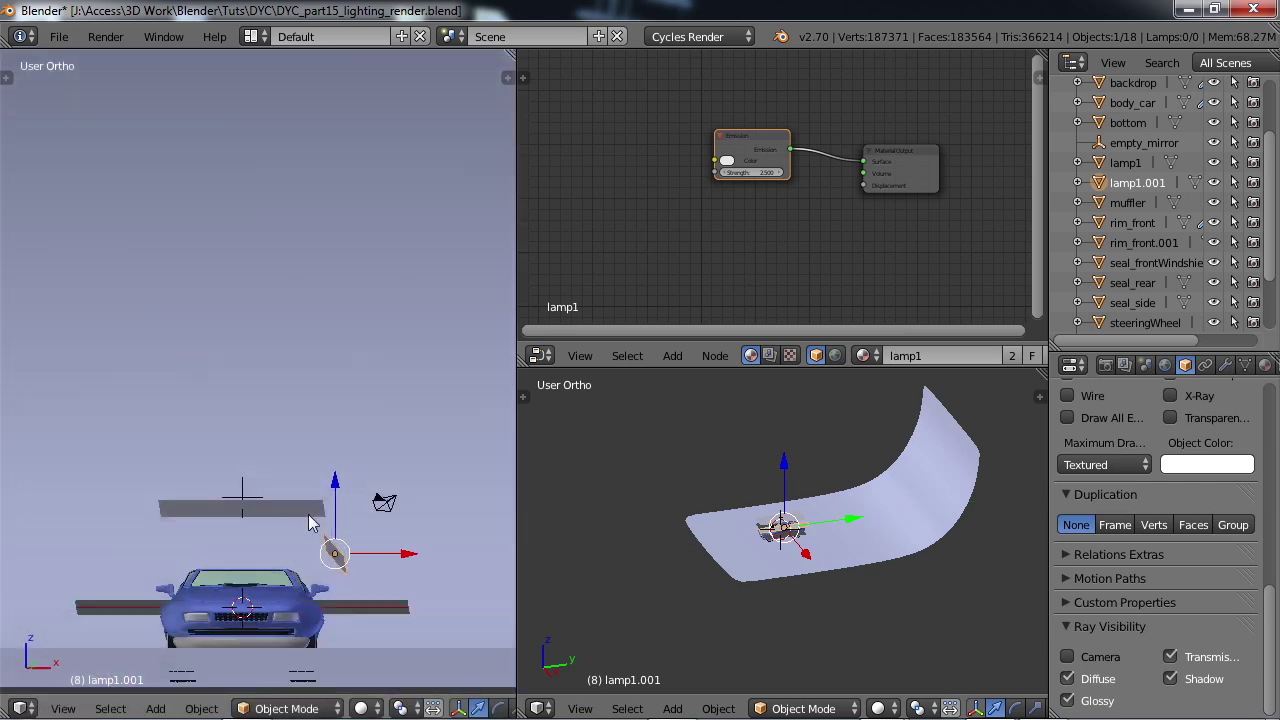
{"action": "middle_click_drag", "start_coordinate": [293, 577], "coordinate": [300, 540], "text": "shift"}
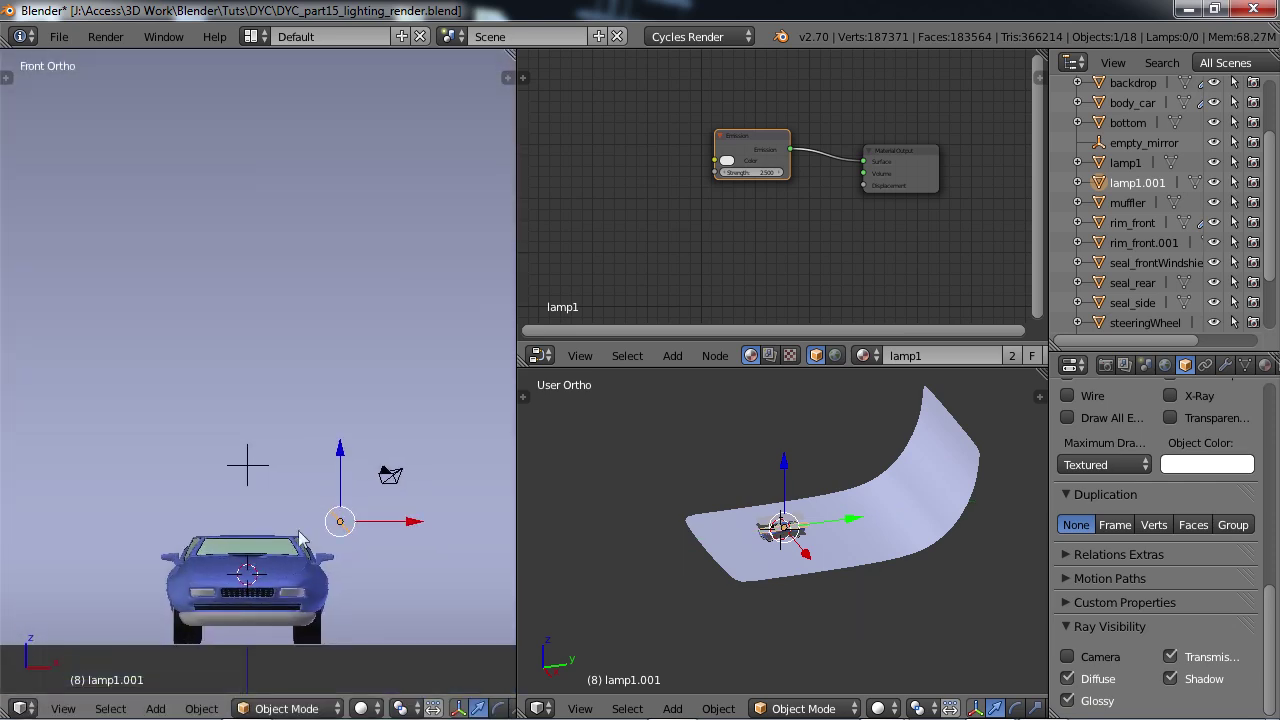
{"action": "key", "text": "g"}
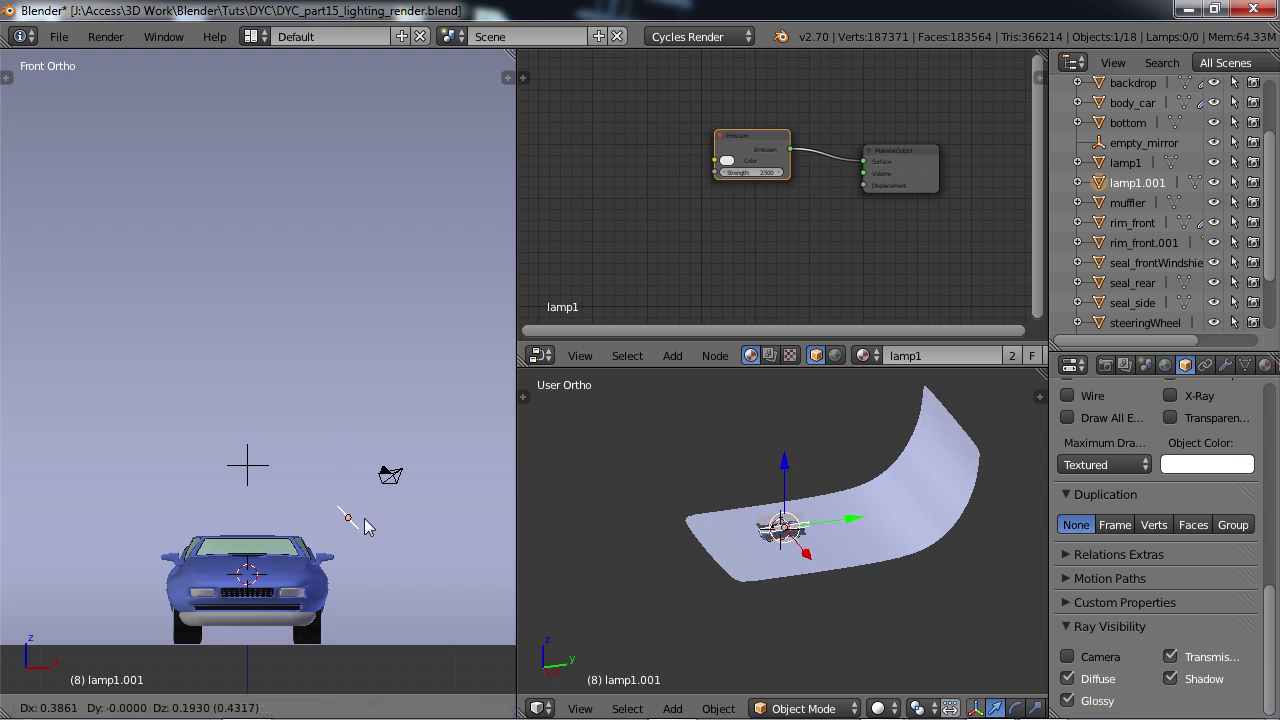
{"action": "left_click", "coordinate": [364, 522]}
{"action": "middle_click_drag", "start_coordinate": [307, 534], "coordinate": [228, 565]}
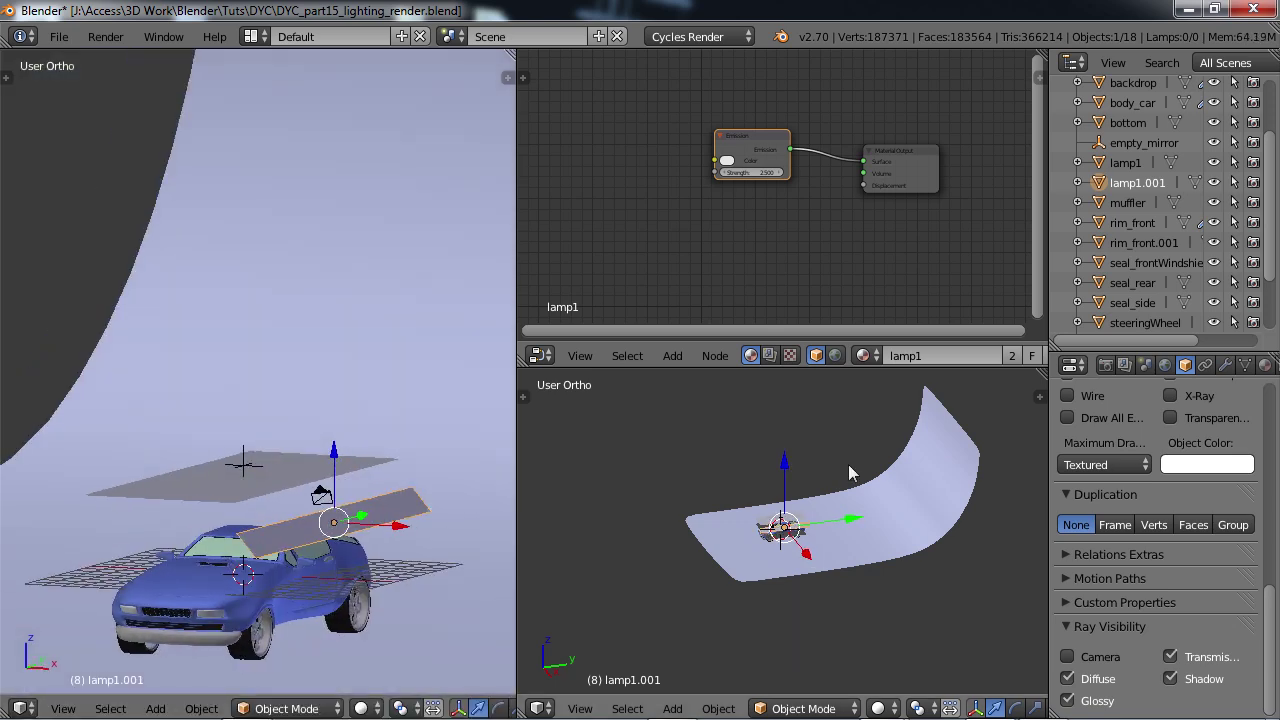
Step: Rename lamp1.001 to lamp2 and bring up its material settings
{"action": "double_click", "coordinate": [1138, 183]}
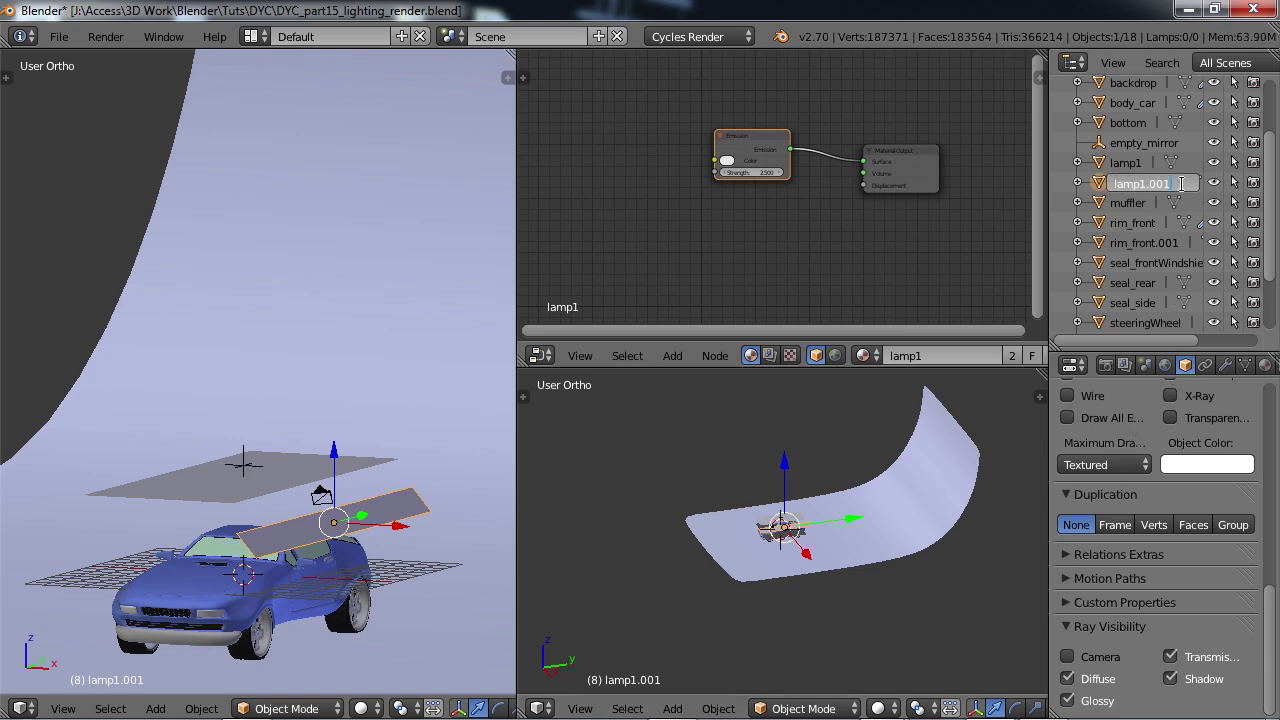
{"action": "type", "text": "lamp2"}
{"action": "key", "text": "Return"}
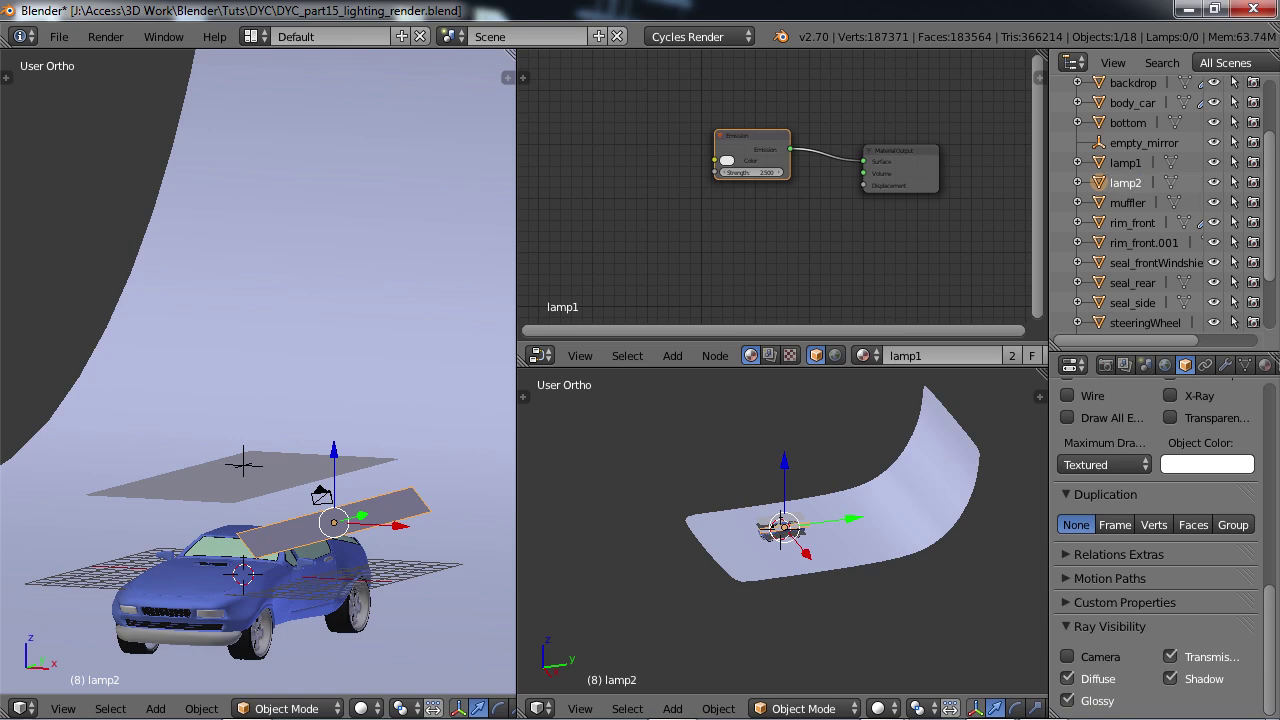
{"action": "left_click_drag", "start_coordinate": [1274, 614], "coordinate": [1272, 420]}
{"action": "left_click", "coordinate": [1264, 366]}
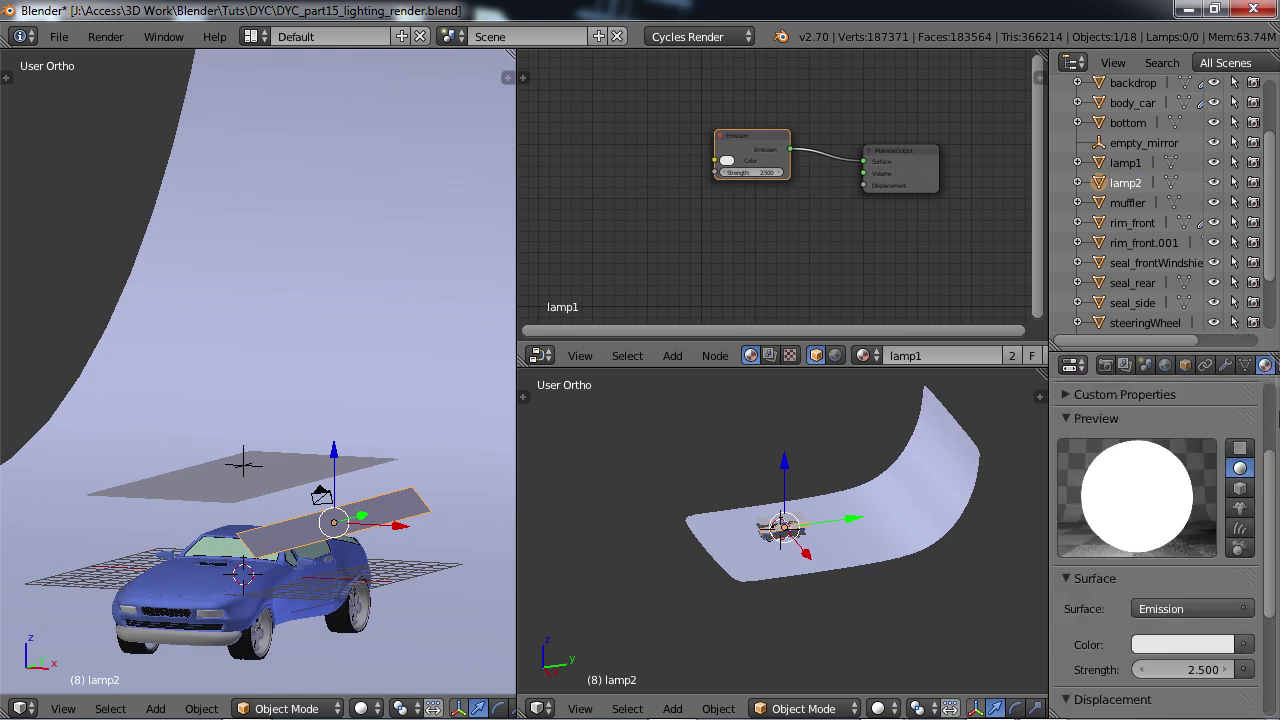
{"action": "scroll", "coordinate": [1200, 453], "scroll_direction": "up", "scroll_amount": 3}
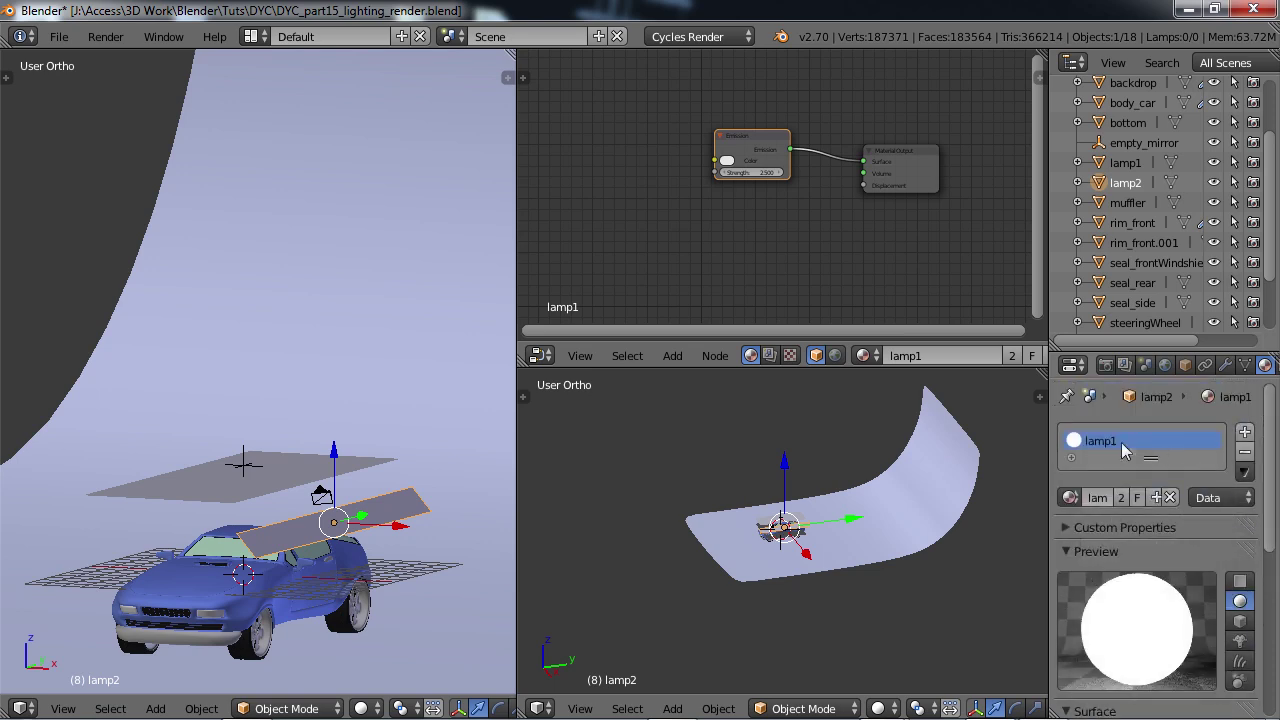
Step: Replace lamp2's shared lamp1 material with a new material named lamp2
{"action": "left_click", "coordinate": [1245, 457]}
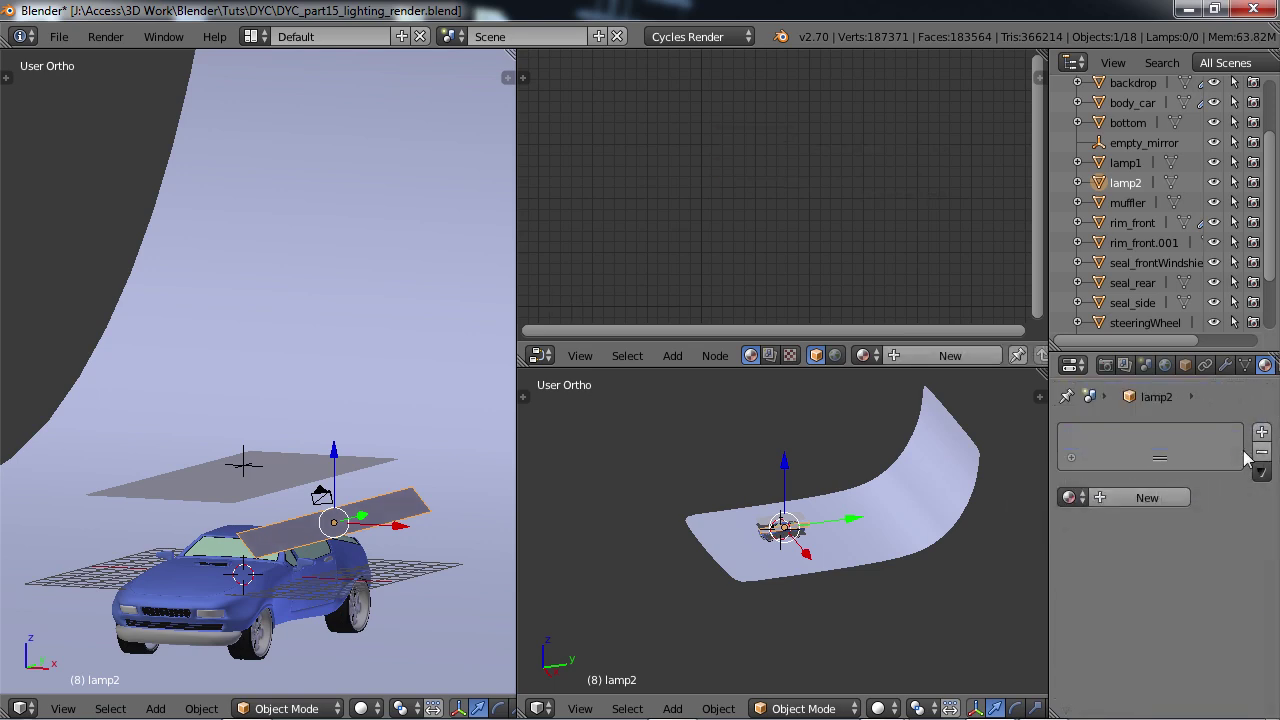
{"action": "left_click", "coordinate": [1129, 494]}
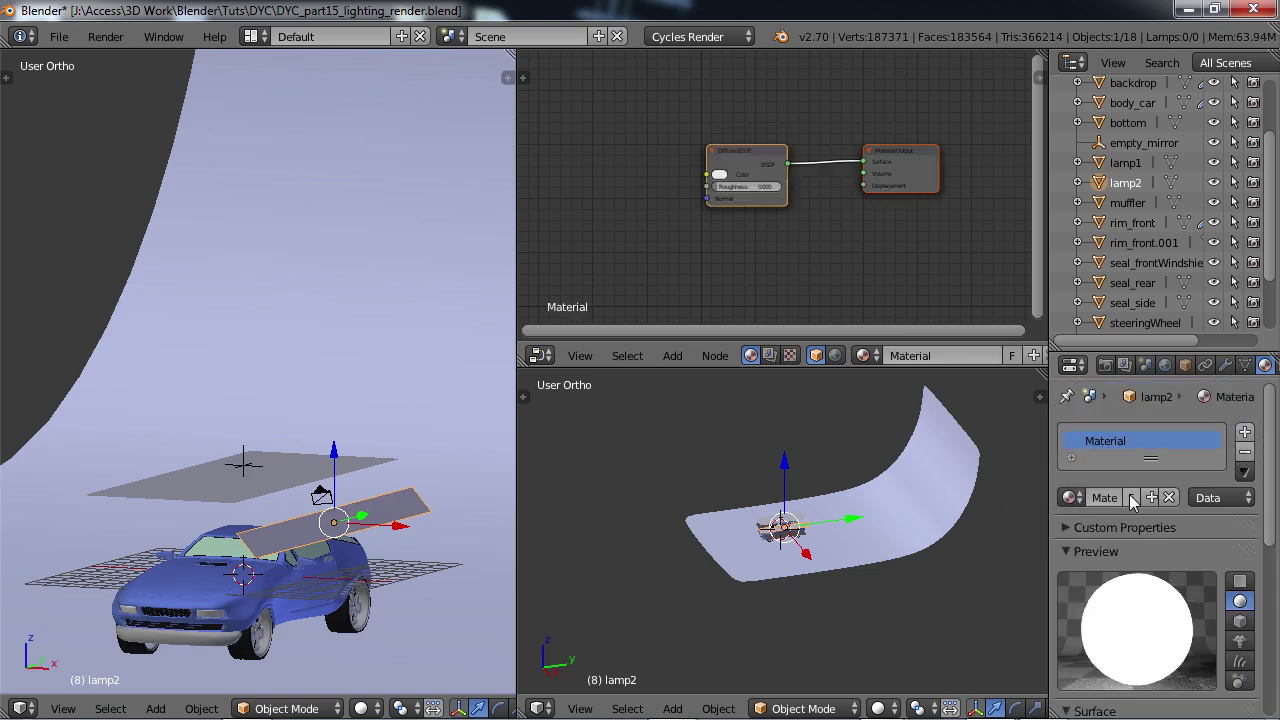
{"action": "double_click", "coordinate": [1108, 440]}
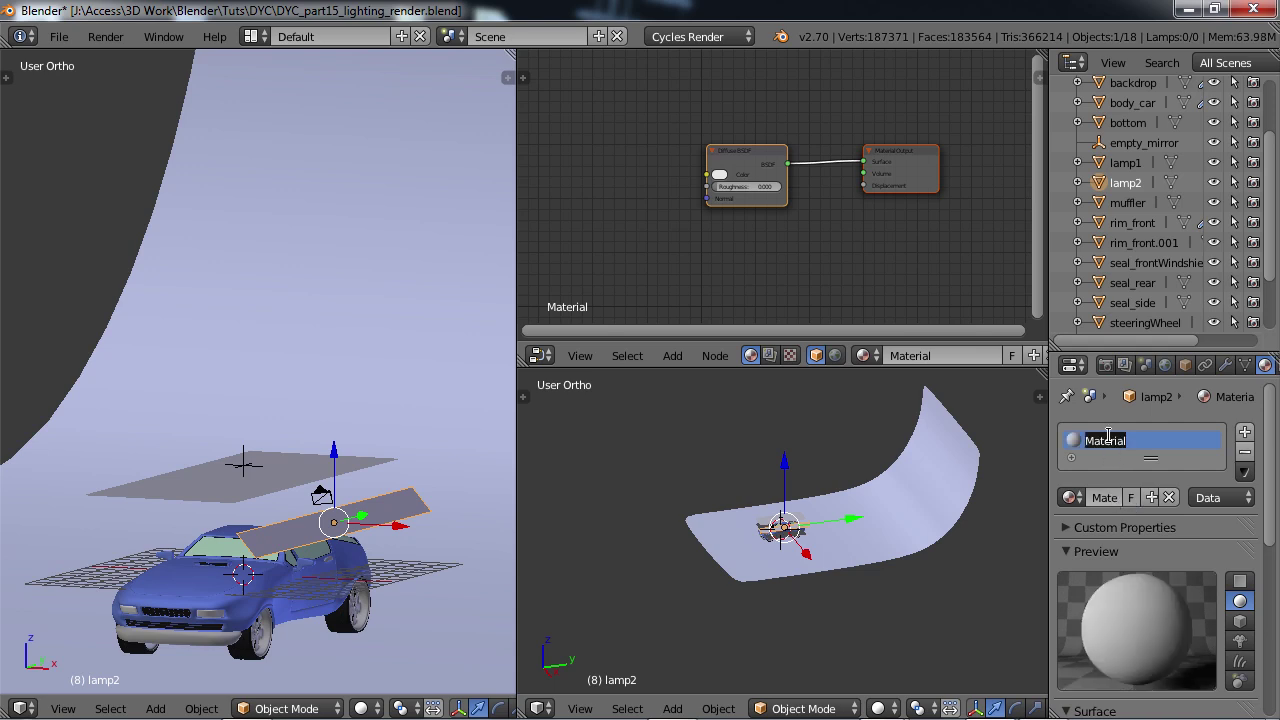
{"action": "key", "text": "BackSpace"}
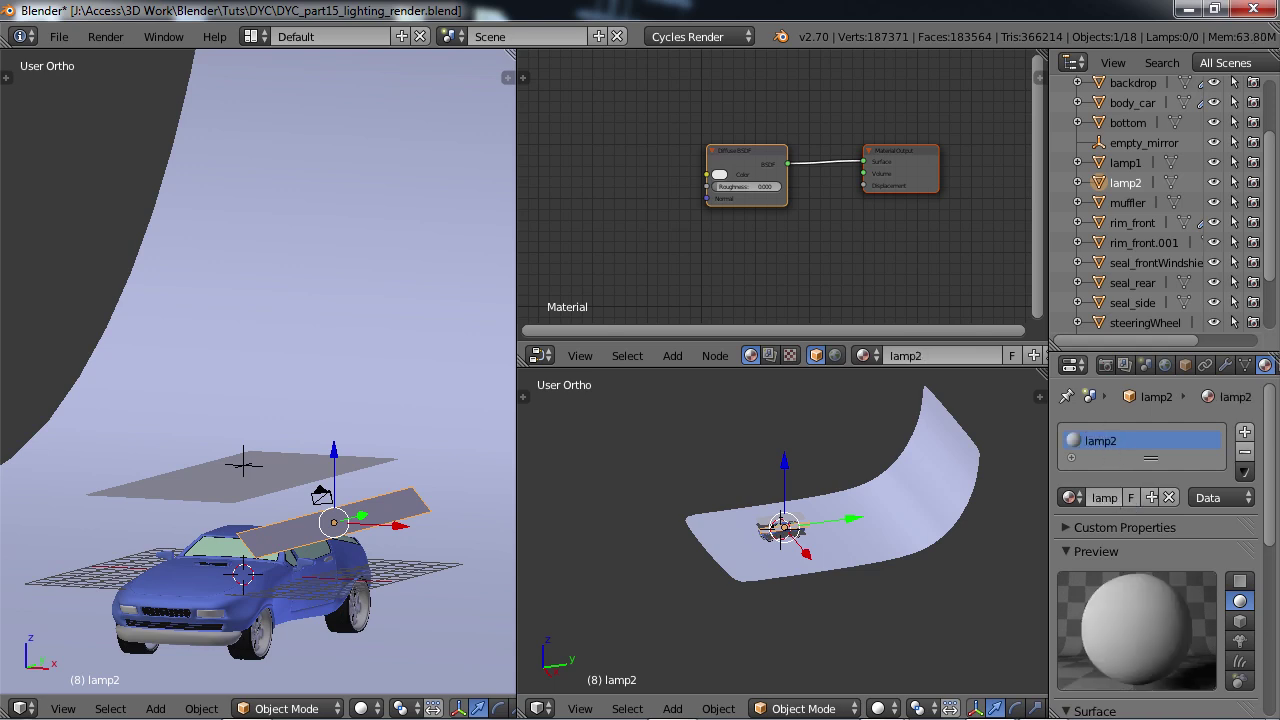
Step: Make the lamp2 material an Emission shader with strength 1.5
{"action": "scroll", "coordinate": [1270, 527], "scroll_direction": "down", "scroll_amount": 5}
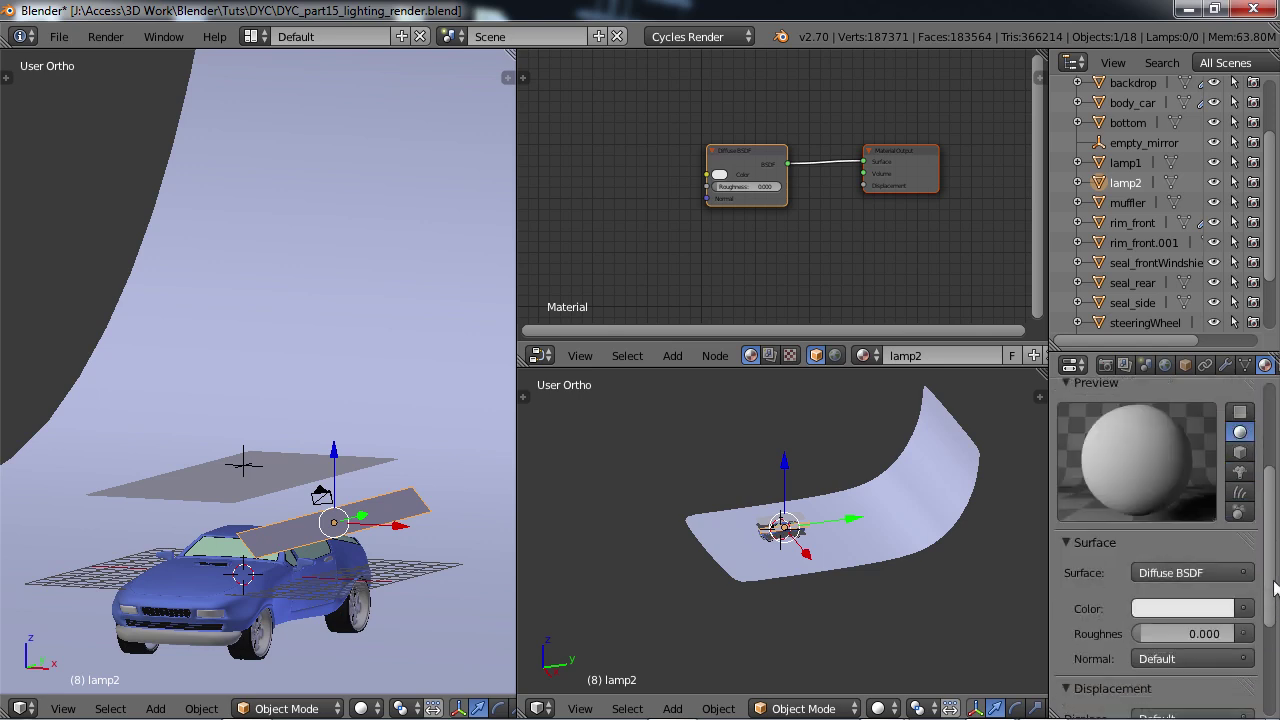
{"action": "left_click", "coordinate": [1188, 572]}
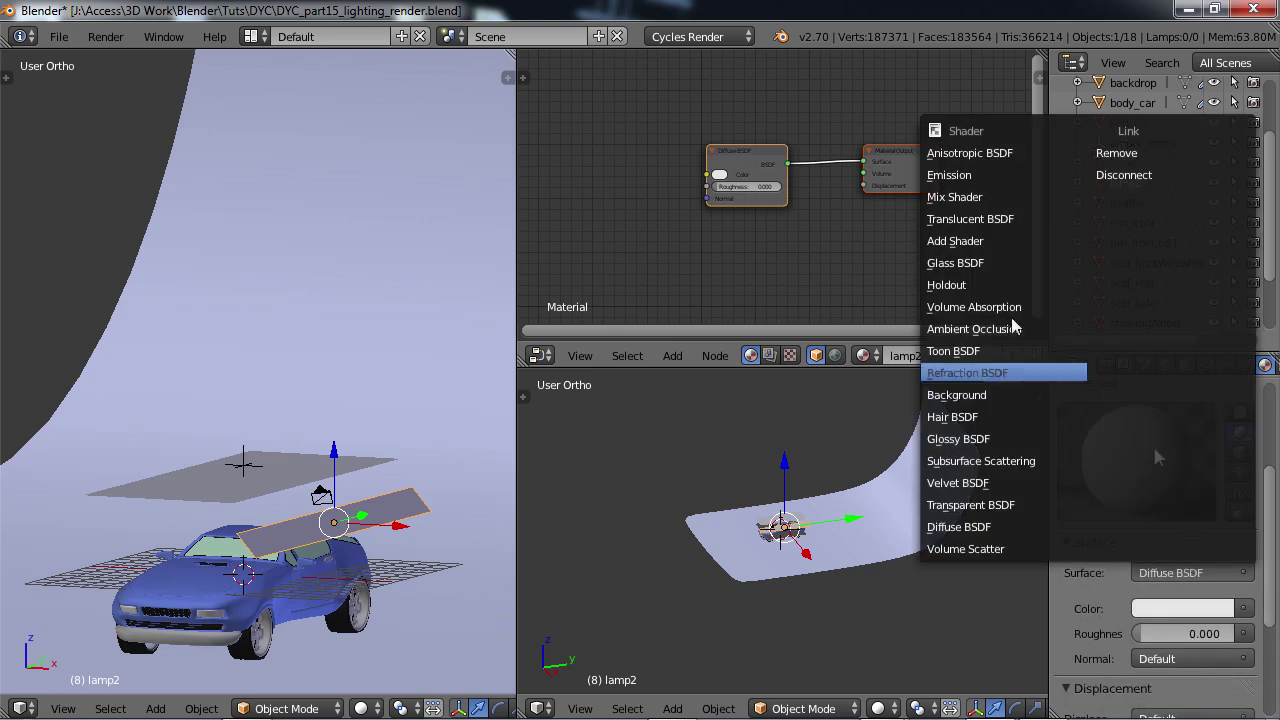
{"action": "left_click", "coordinate": [949, 174]}
{"action": "left_click", "coordinate": [1181, 633]}
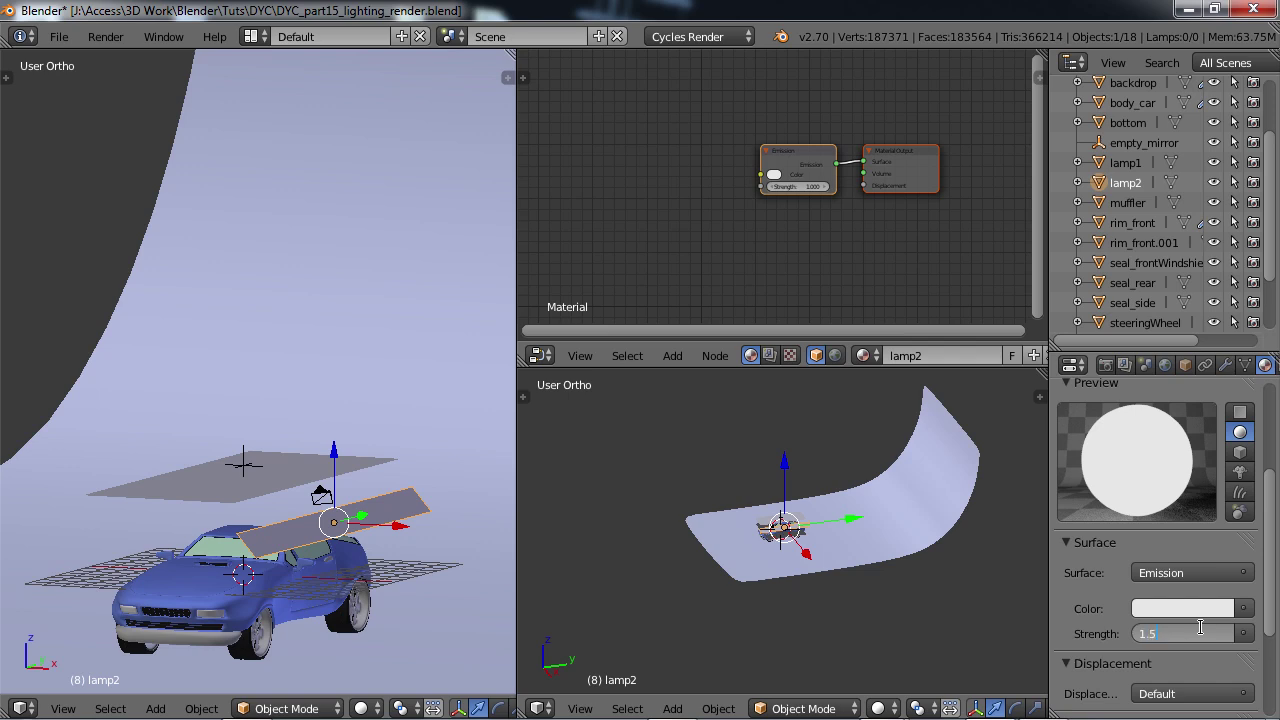
{"action": "key", "text": "Return"}
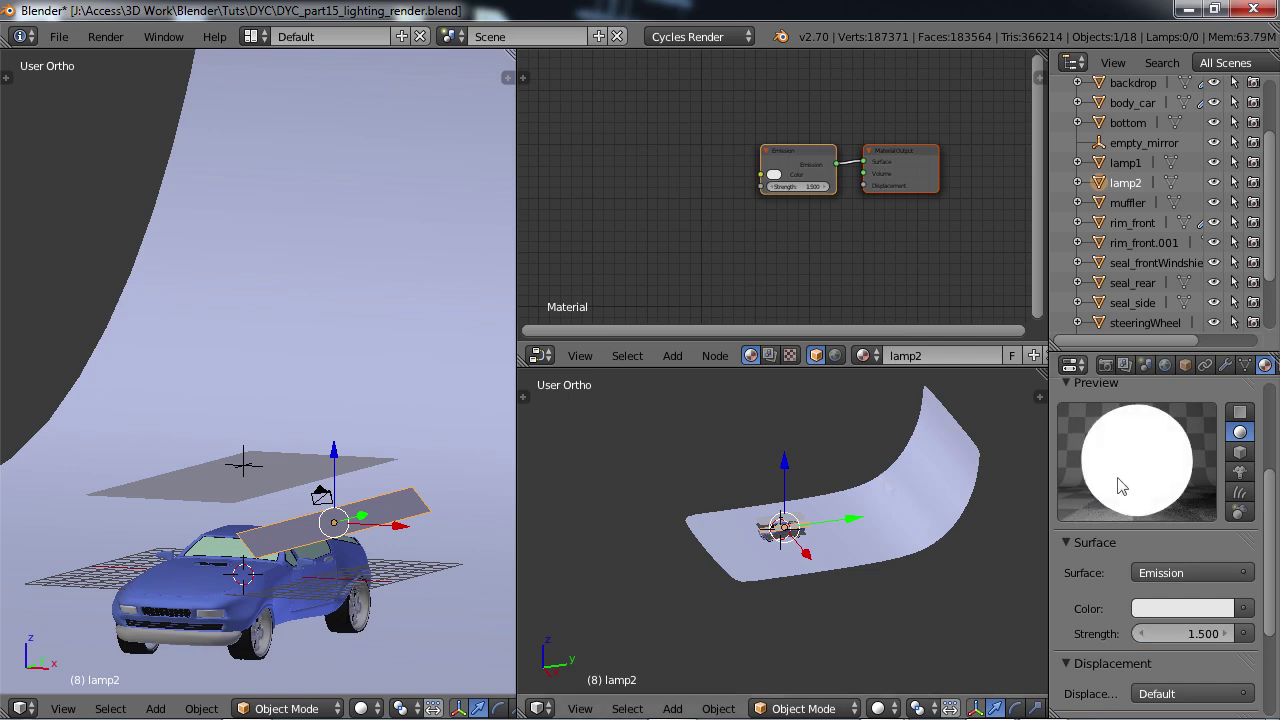
{"action": "scroll", "coordinate": [1275, 480], "scroll_direction": "down", "scroll_amount": 5}
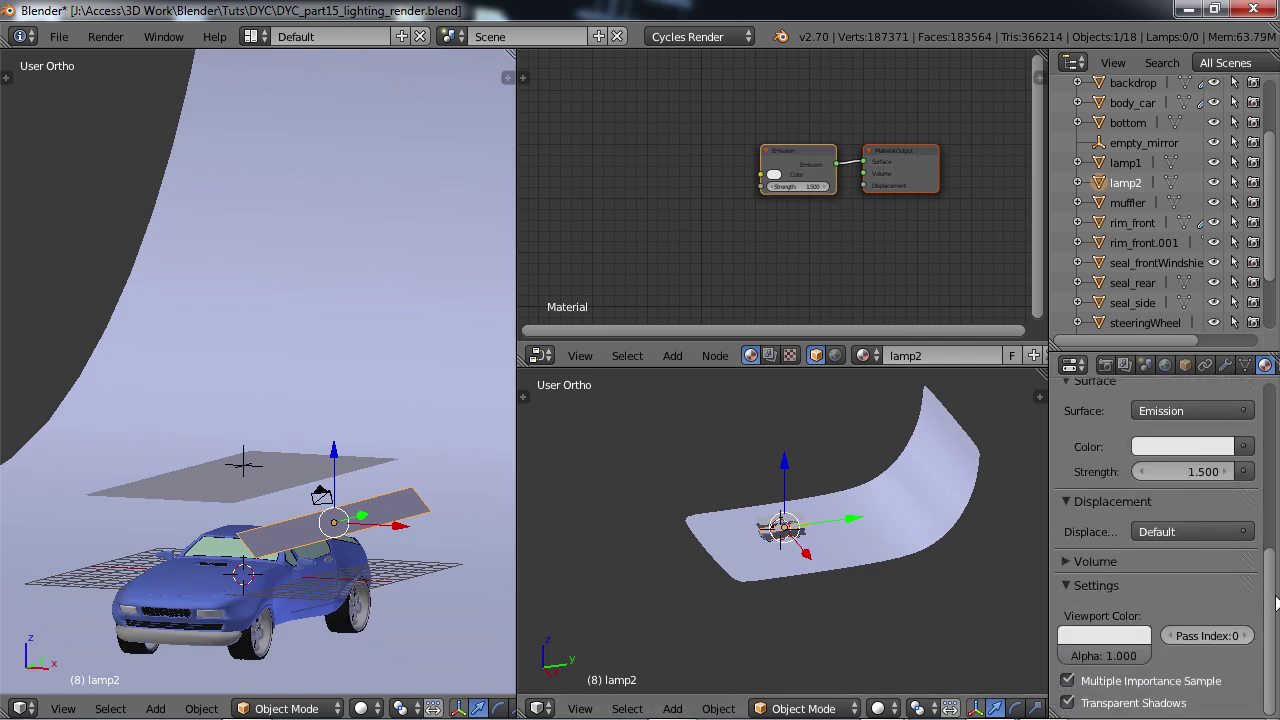
{"action": "scroll", "coordinate": [1274, 449], "scroll_direction": "up", "scroll_amount": 10}
{"action": "scroll", "coordinate": [1274, 440], "scroll_direction": "up", "scroll_amount": 1}
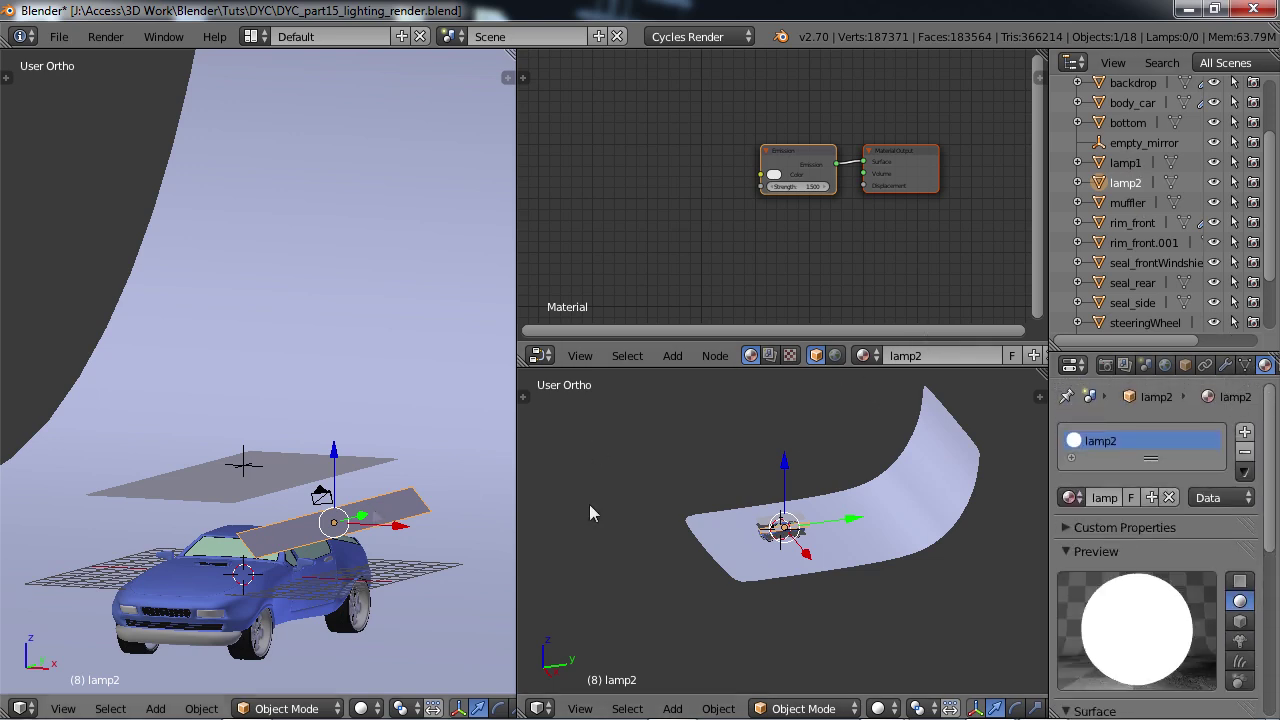
Step: Review lamp2's Object properties: location 4.859, -0.16, 2.757, scale 0.737 × 10.33 × 0.864
{"action": "left_click", "coordinate": [1186, 365]}
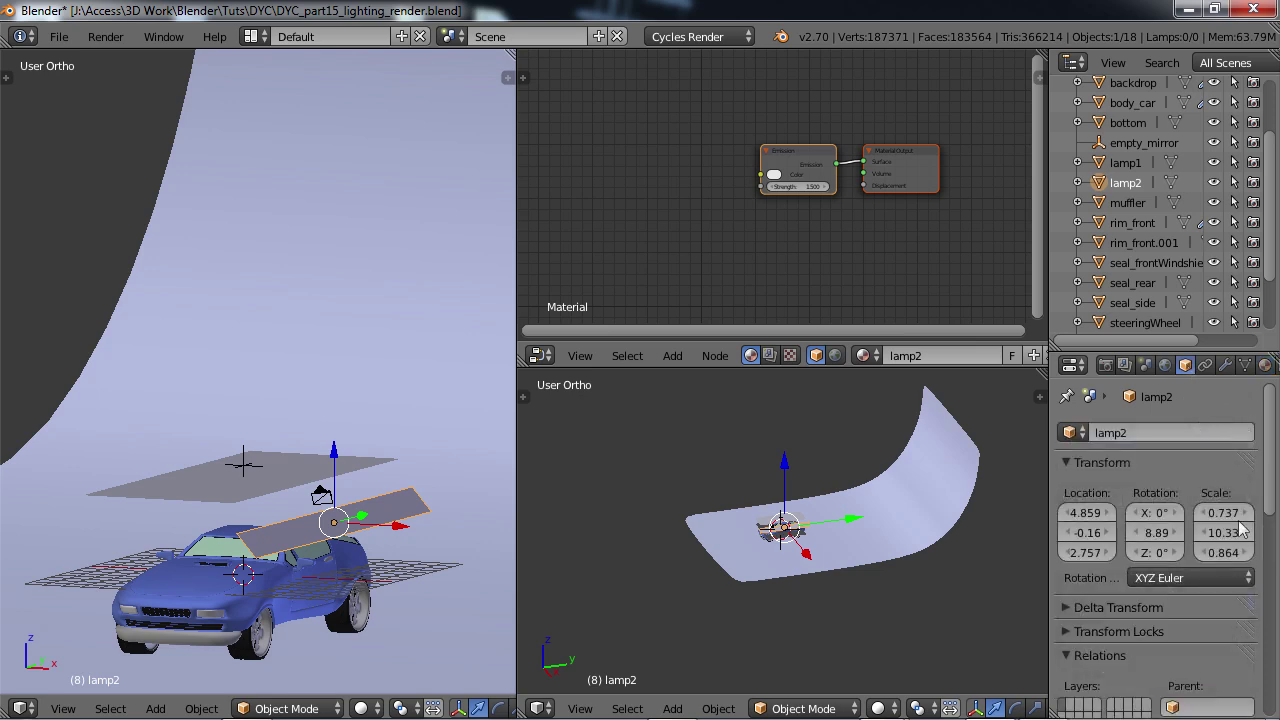
{"action": "scroll", "coordinate": [1160, 550], "scroll_direction": "down", "scroll_amount": 8}
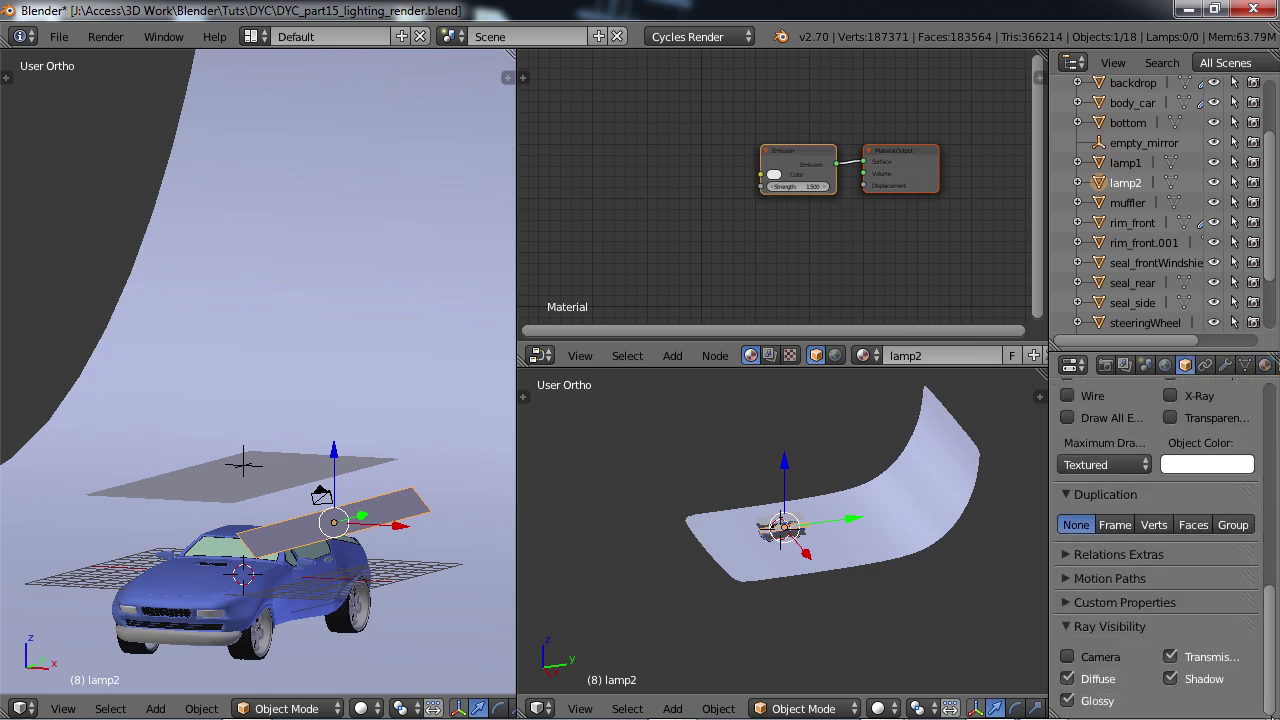
{"action": "scroll", "coordinate": [1200, 560], "scroll_direction": "up", "scroll_amount": 8}
{"action": "scroll", "coordinate": [260, 590], "scroll_direction": "down", "scroll_amount": 1}
{"action": "middle_click_drag", "start_coordinate": [260, 590], "coordinate": [274, 505]}
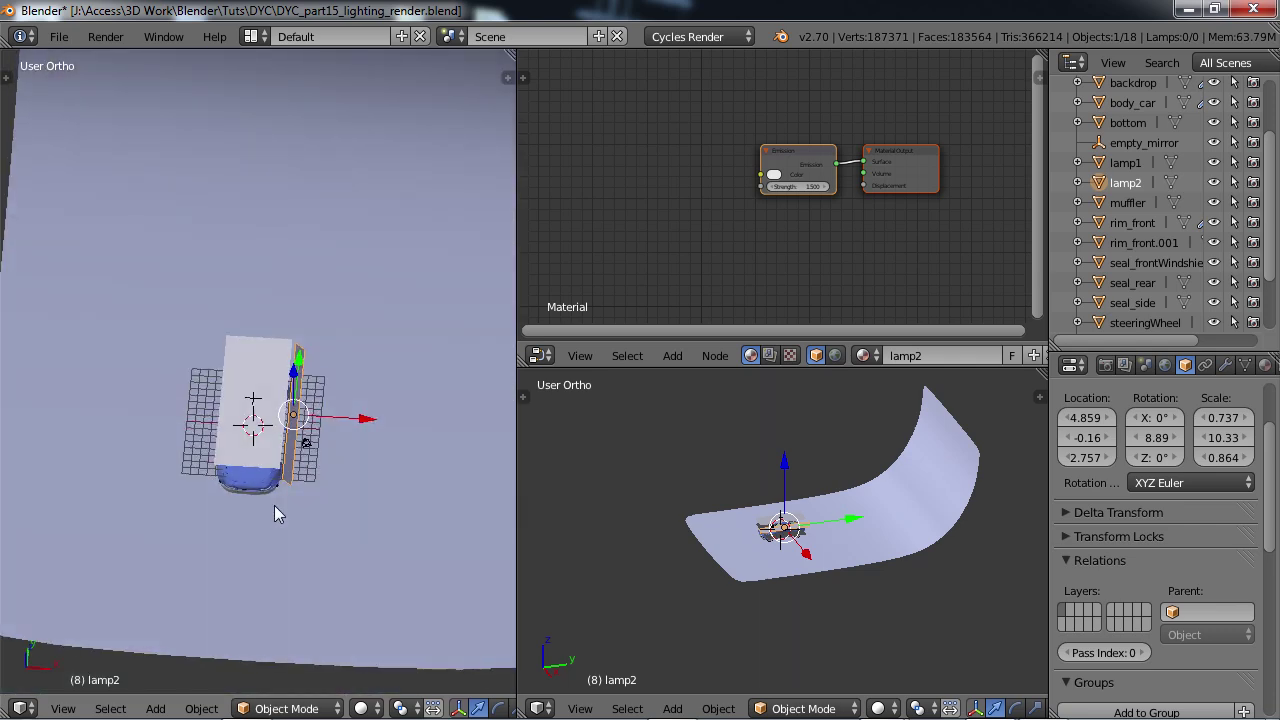
Step: Select the camera and look through it beside the top view
{"action": "key", "text": "shift+a"}
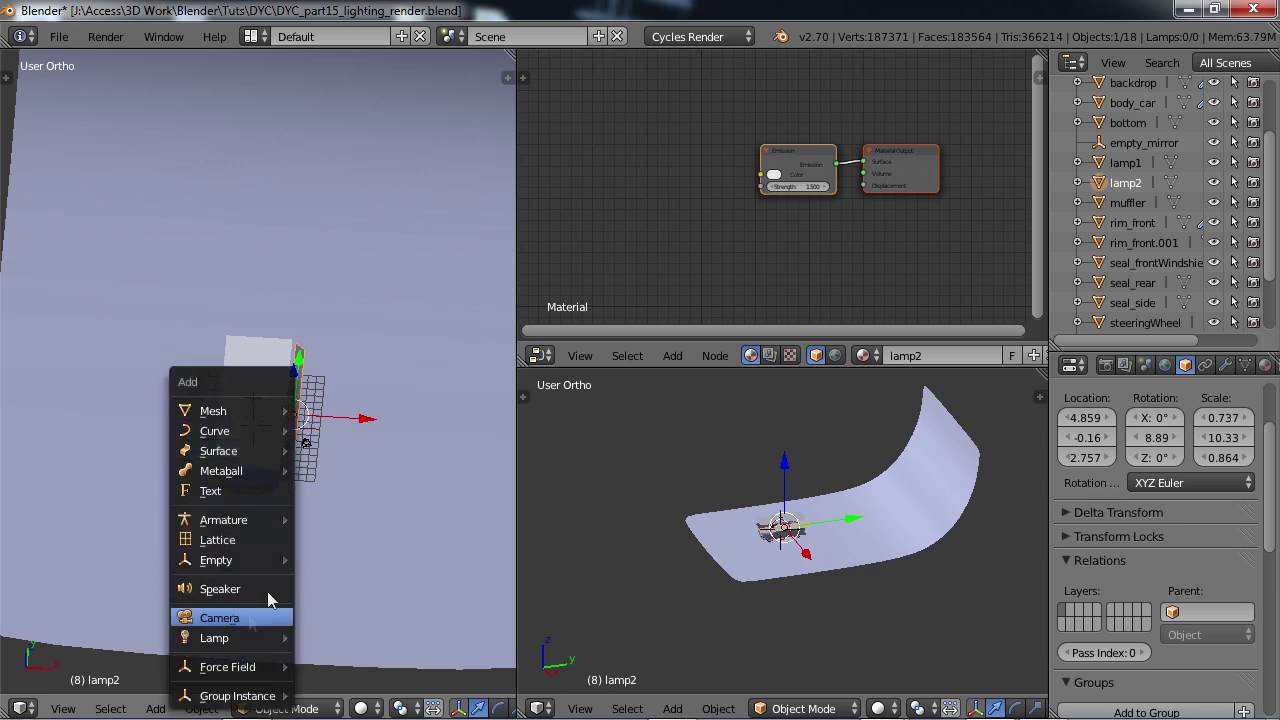
{"action": "middle_click_drag", "start_coordinate": [300, 482], "coordinate": [321, 502]}
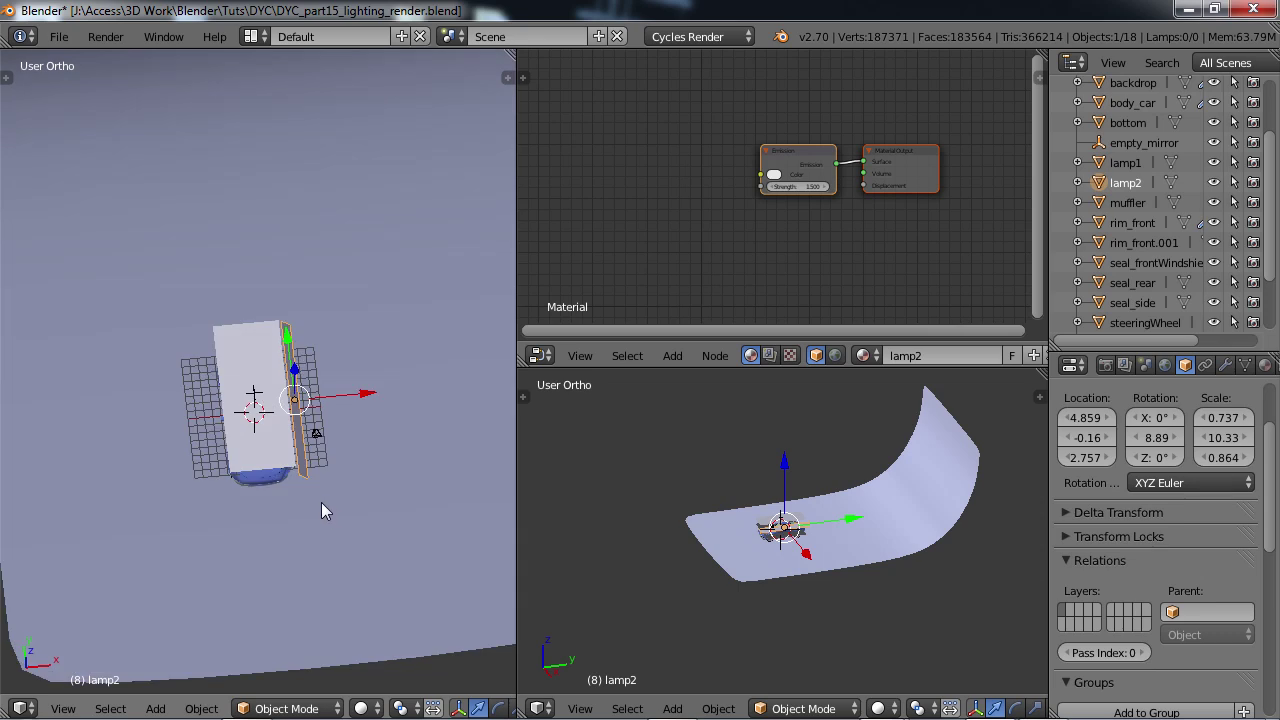
{"action": "right_click", "coordinate": [316, 432]}
{"action": "middle_click_drag", "start_coordinate": [316, 432], "coordinate": [349, 522]}
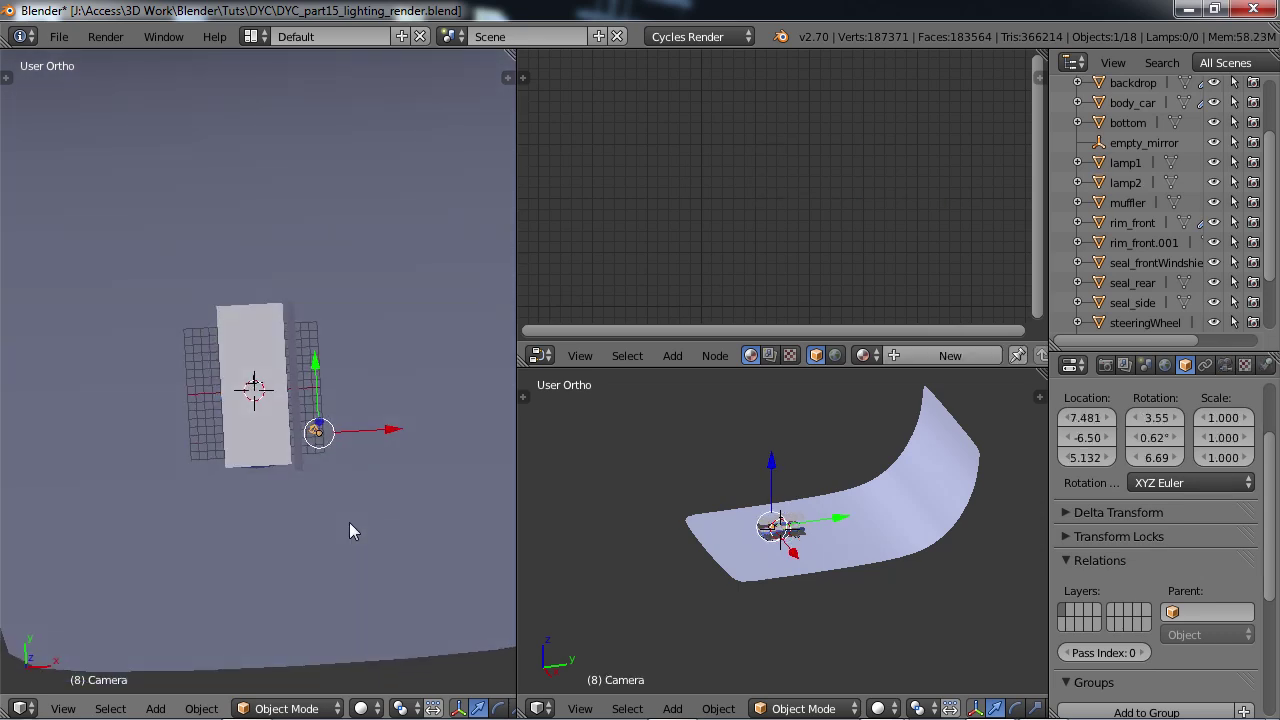
{"action": "key", "text": "KP_7"}
{"action": "scroll", "coordinate": [349, 522], "scroll_direction": "up", "scroll_amount": 2}
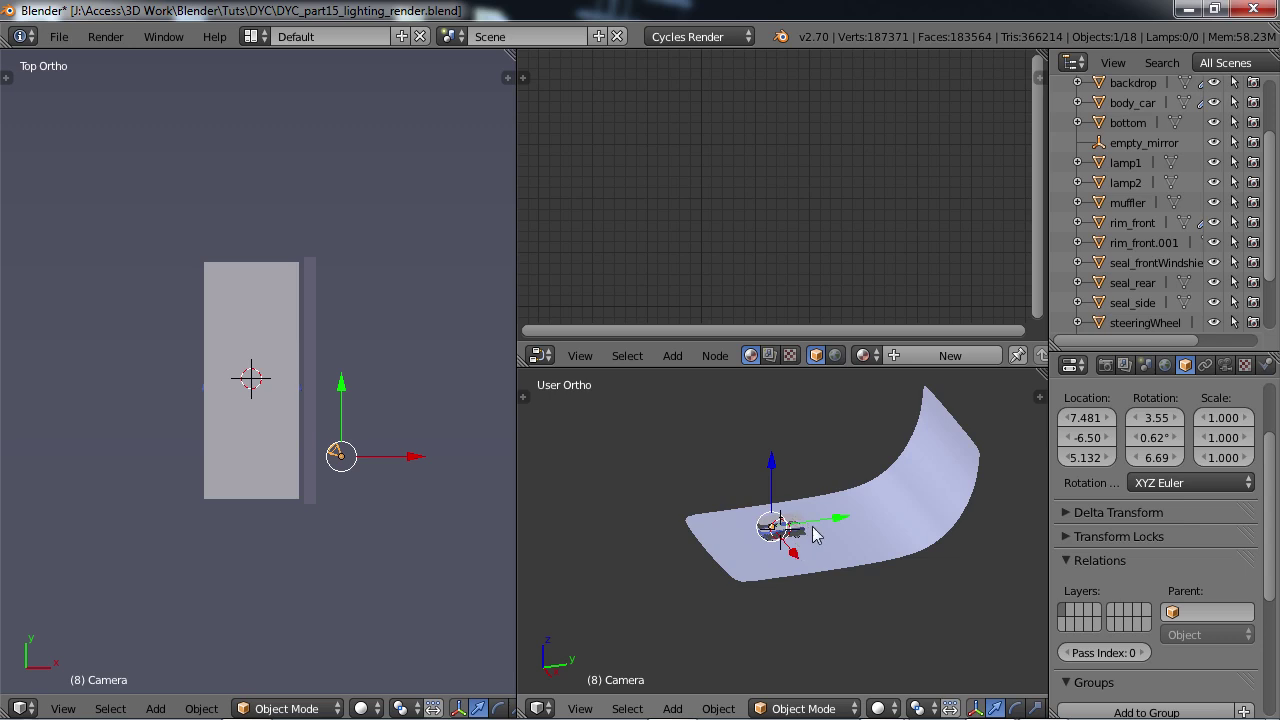
{"action": "key", "text": "KP_0"}
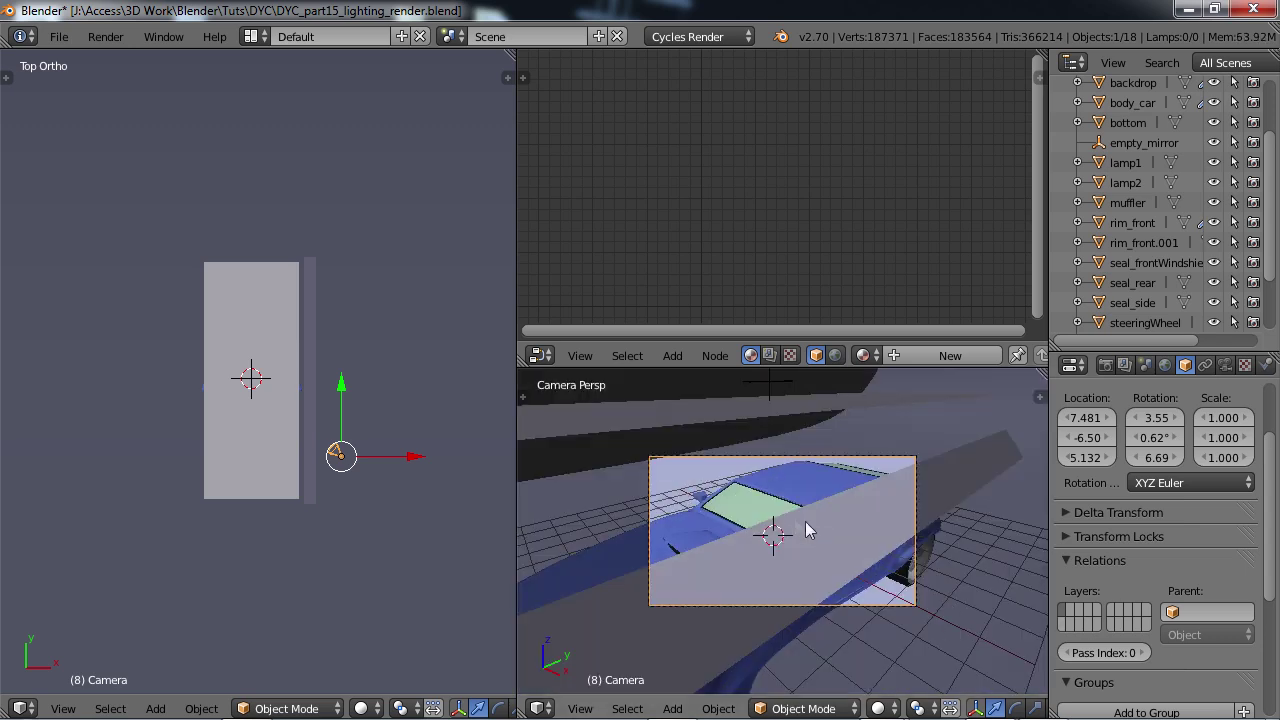
Step: Move the camera closer and raise its height
{"action": "scroll", "coordinate": [805, 529], "scroll_direction": "down", "scroll_amount": 2}
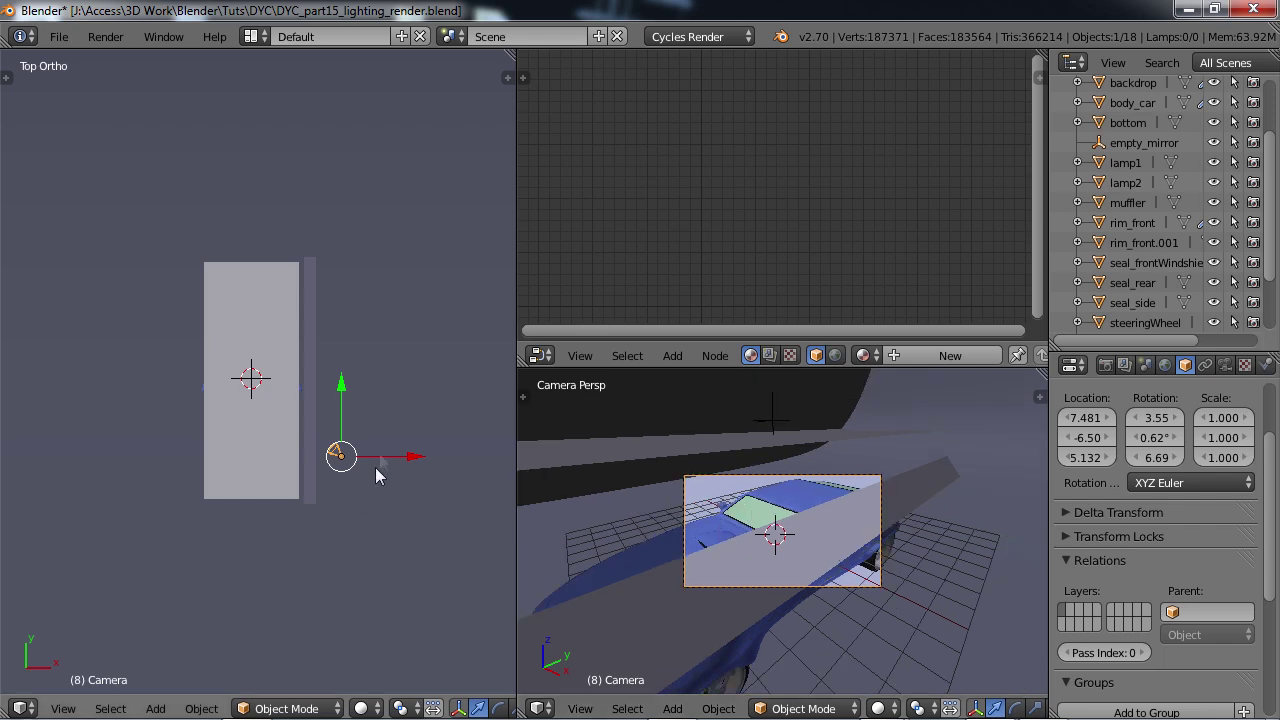
{"action": "scroll", "coordinate": [368, 450], "scroll_direction": "down", "scroll_amount": 1}
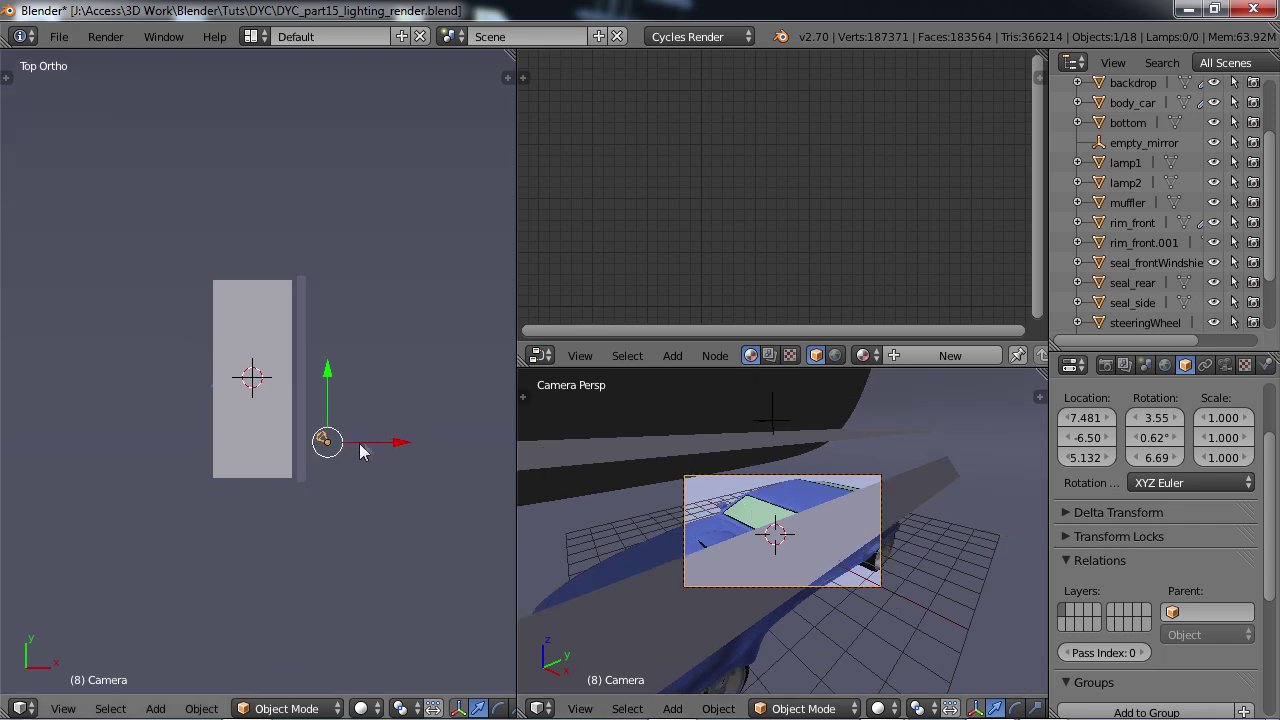
{"action": "key", "text": "g"}
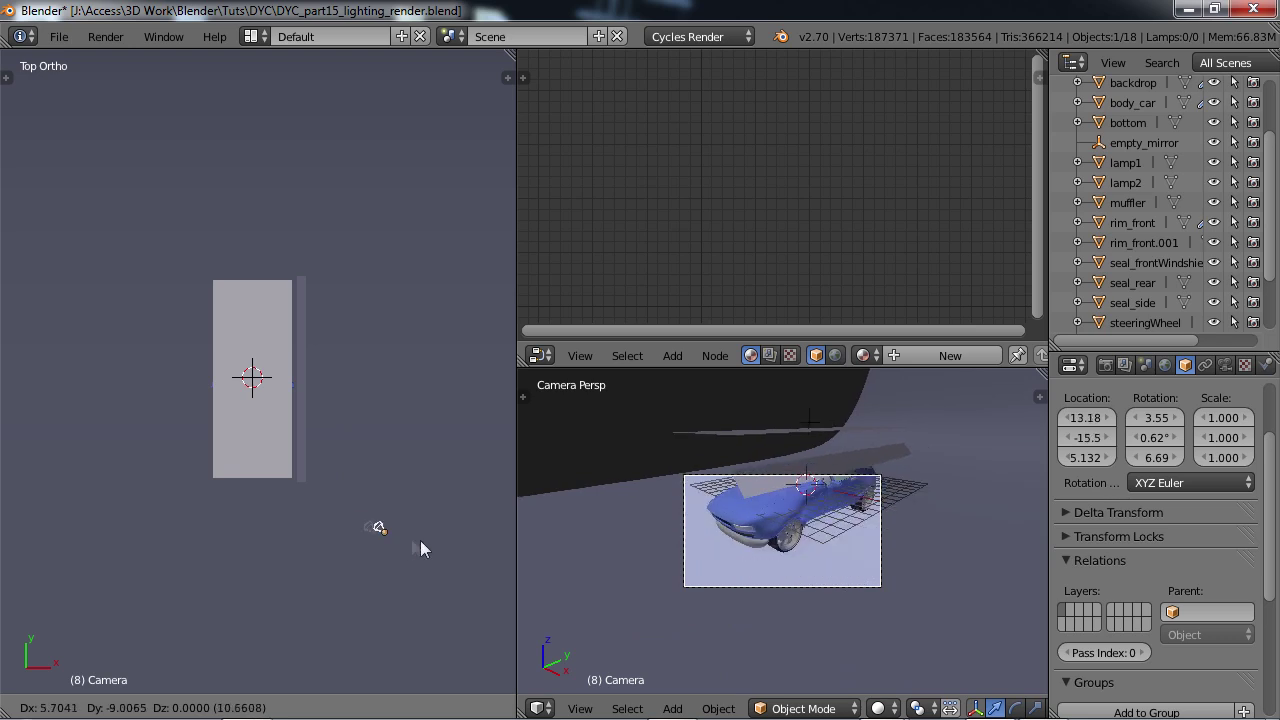
{"action": "left_click", "coordinate": [454, 585]}
{"action": "key", "text": "g"}
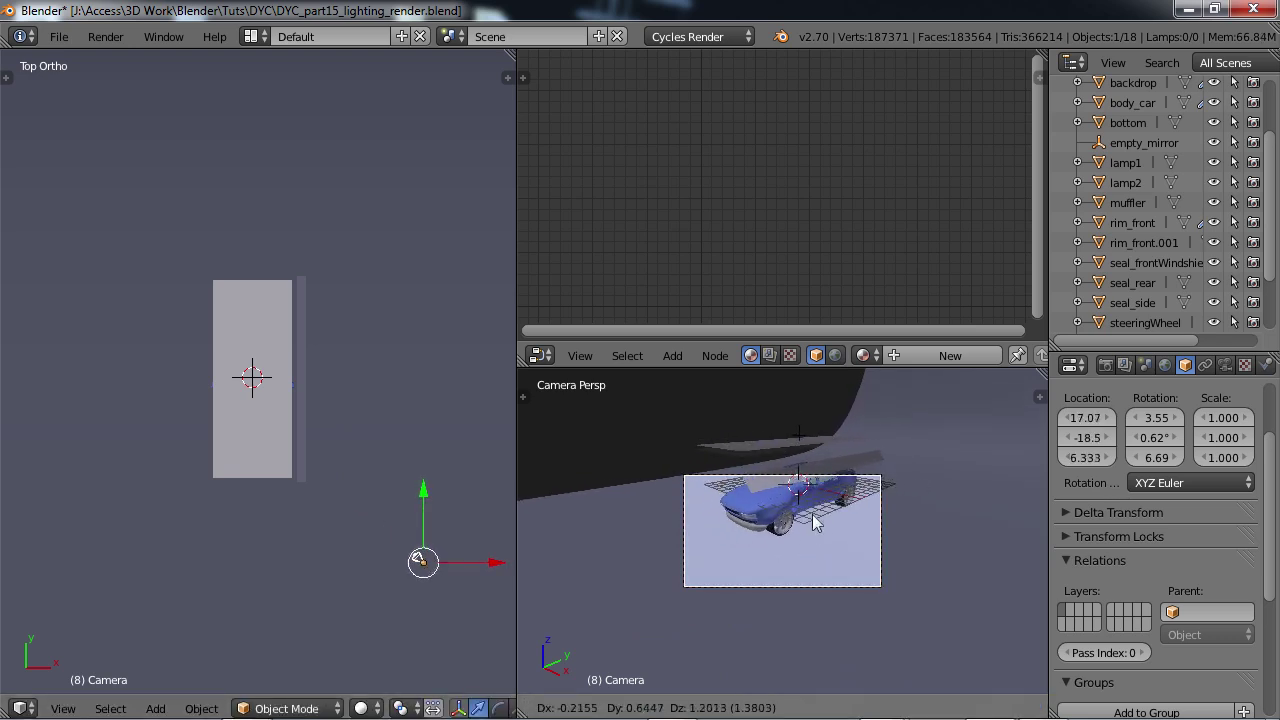
{"action": "left_click", "coordinate": [813, 531]}
Step: Tilt the camera toward the car in the side and front views
{"action": "key", "text": "KP_3"}
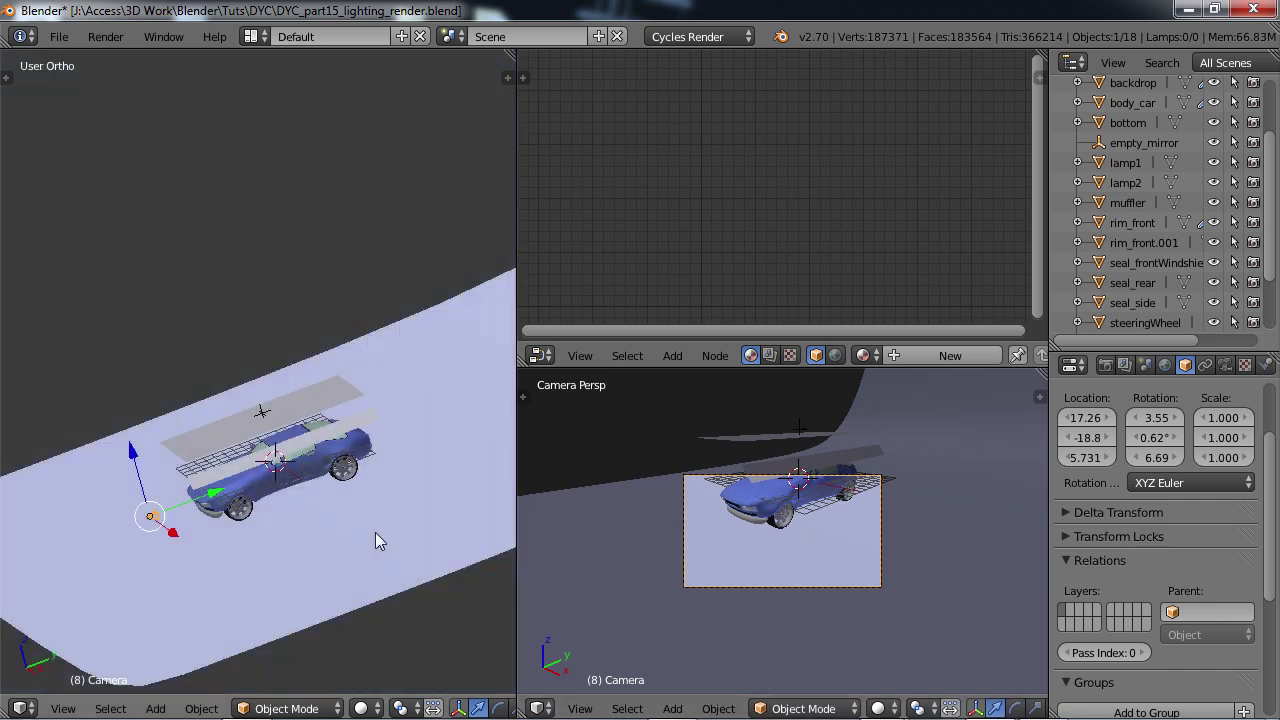
{"action": "key", "text": "r"}
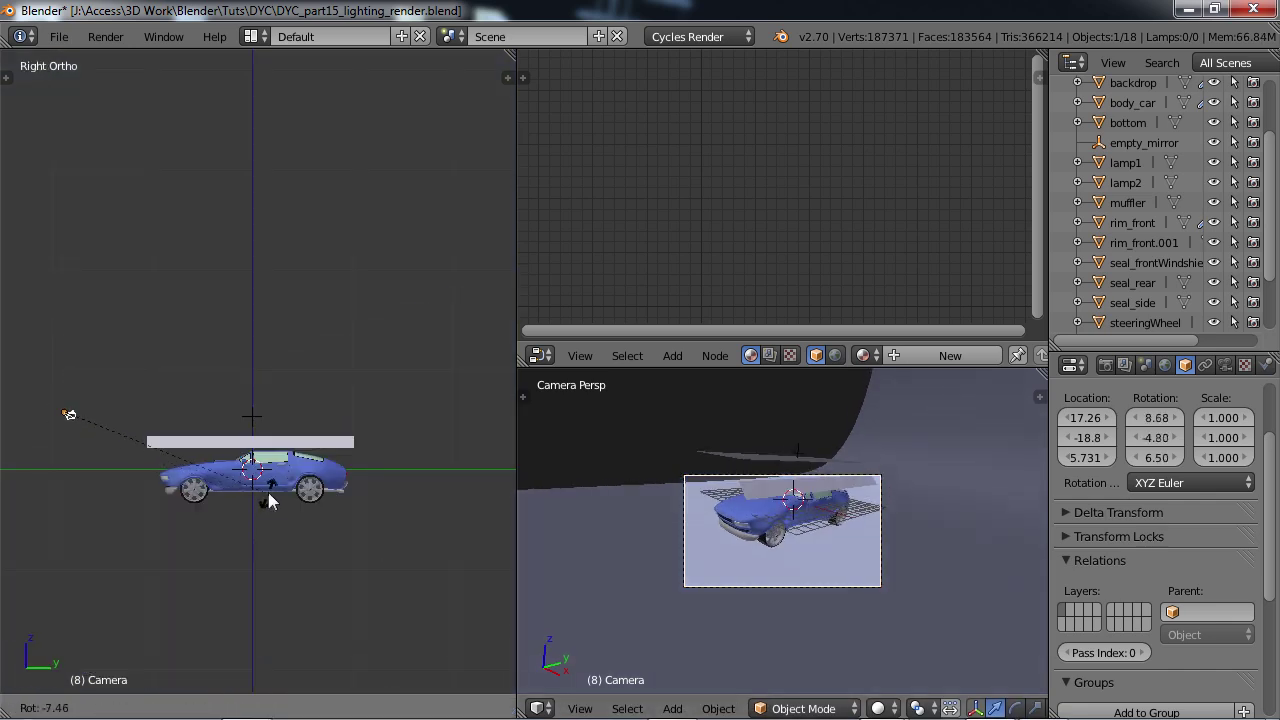
{"action": "left_click", "coordinate": [271, 492]}
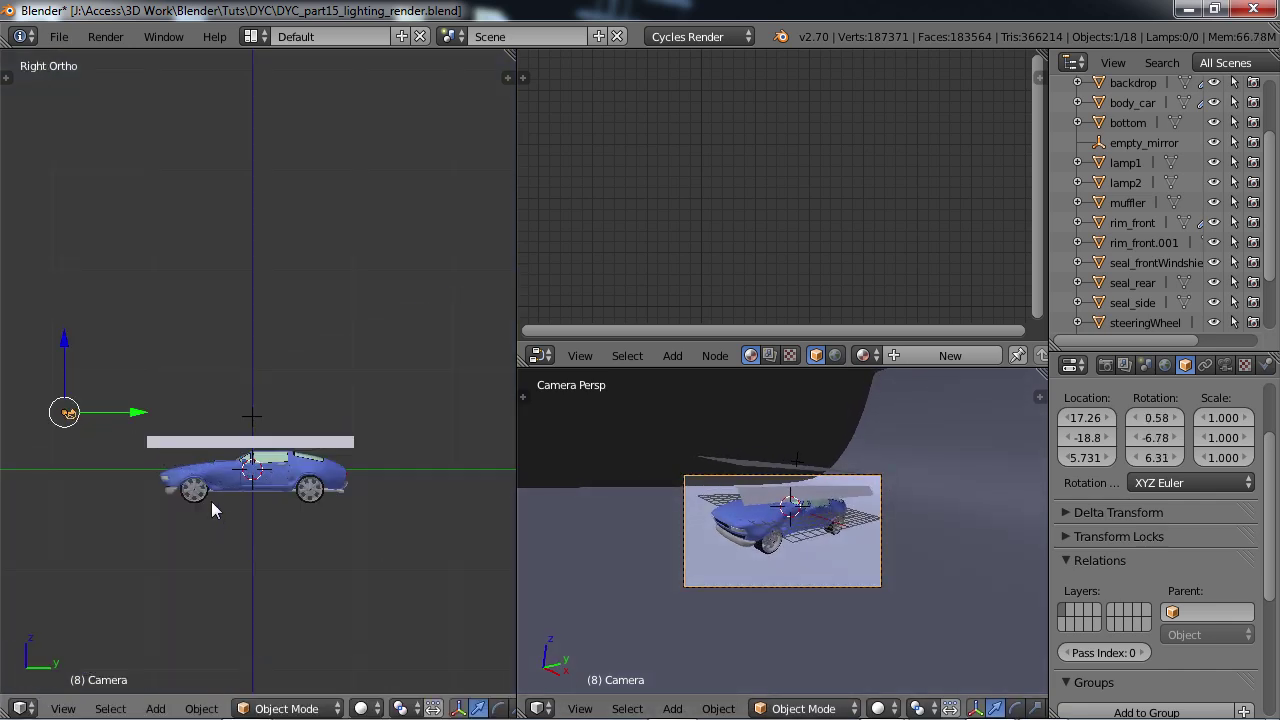
{"action": "key", "text": "KP_1"}
{"action": "key", "text": "r"}
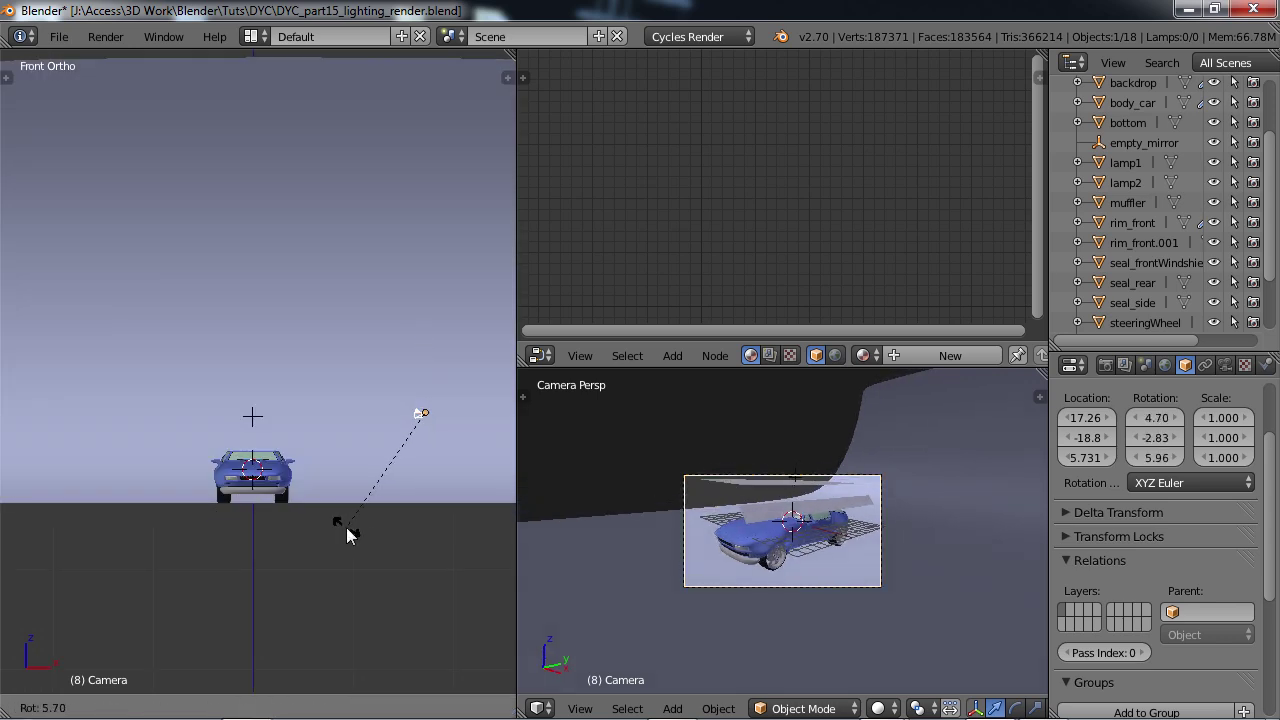
{"action": "left_click", "coordinate": [337, 521]}
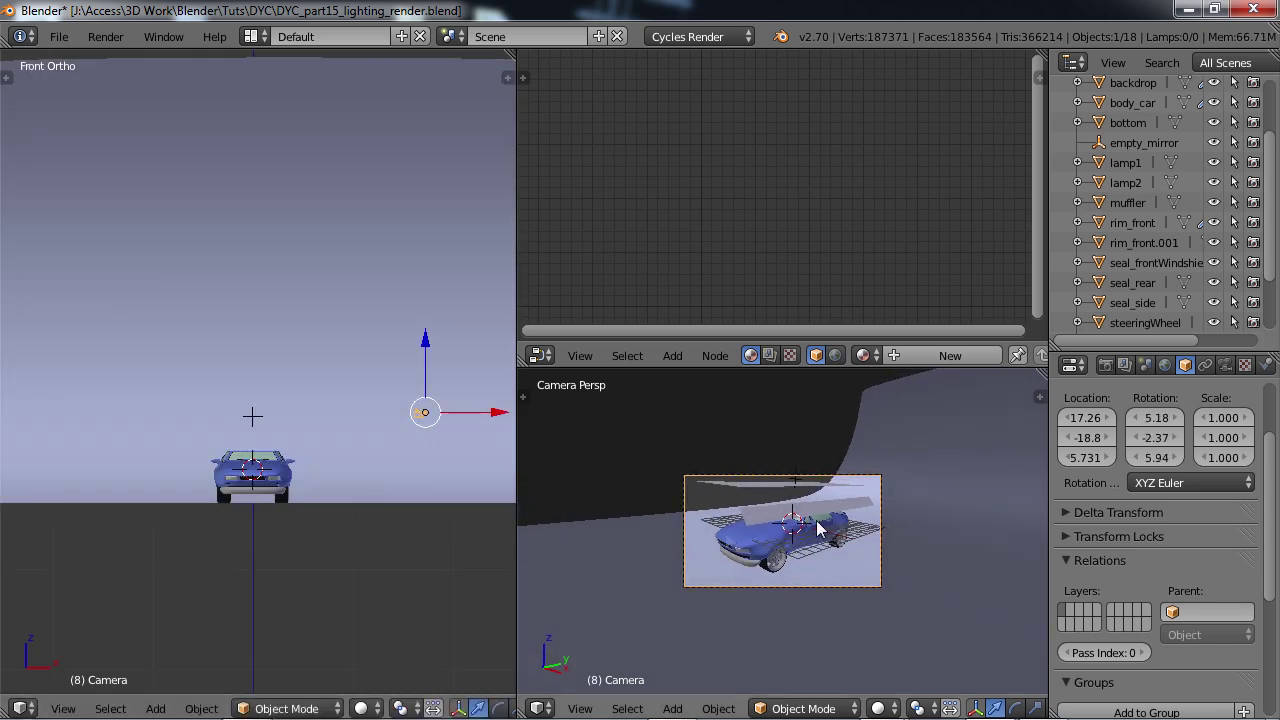
Step: Reposition the camera in the front and top views
{"action": "key", "text": "g"}
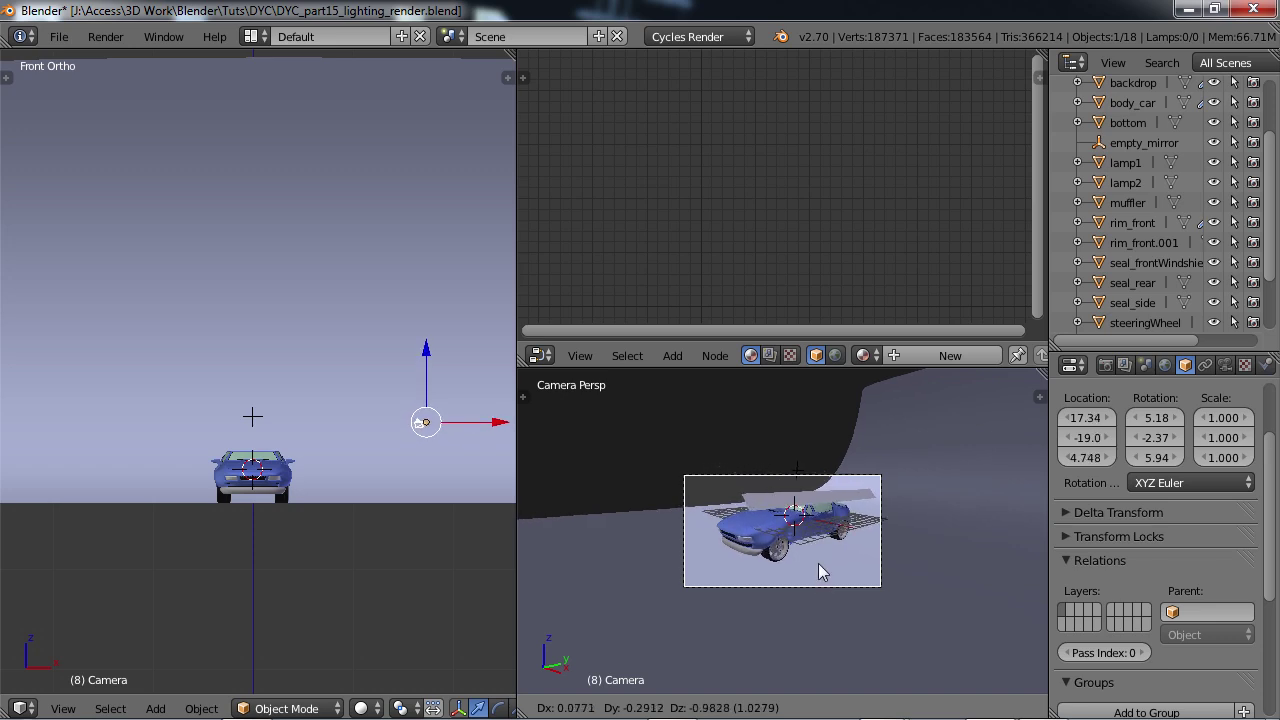
{"action": "left_click", "coordinate": [818, 565]}
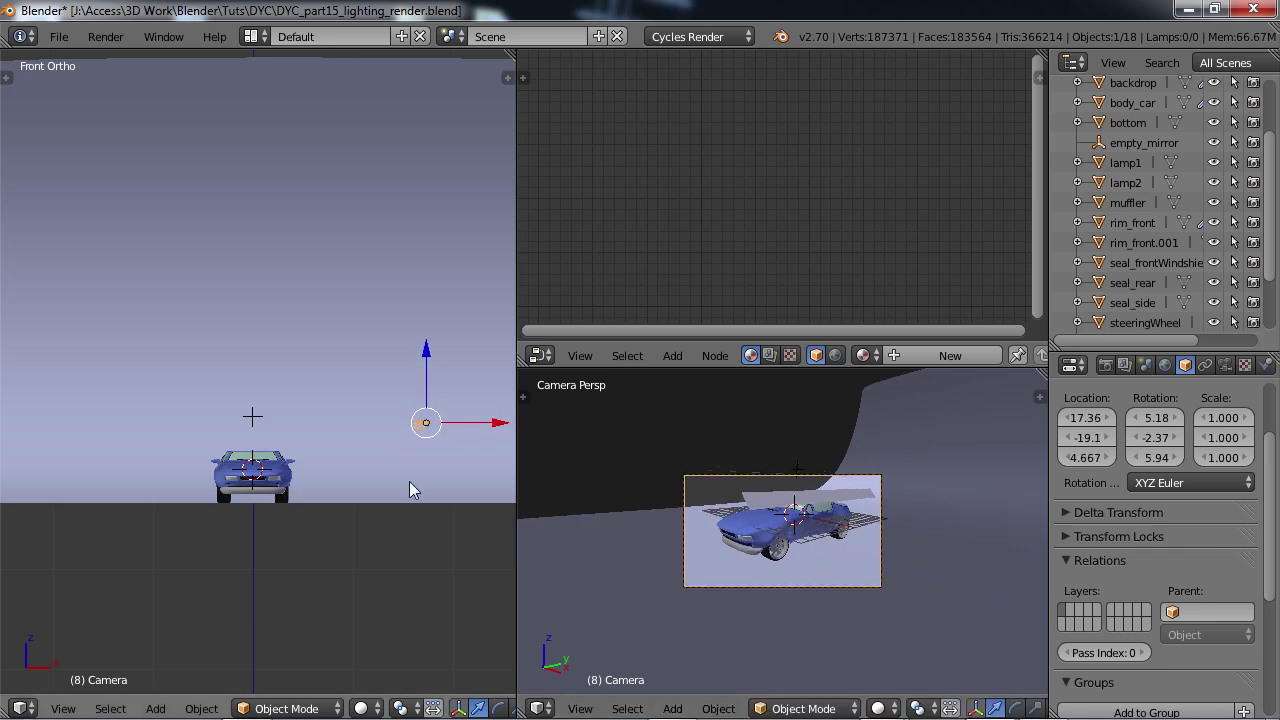
{"action": "key", "text": "KP_7"}
{"action": "key", "text": "g"}
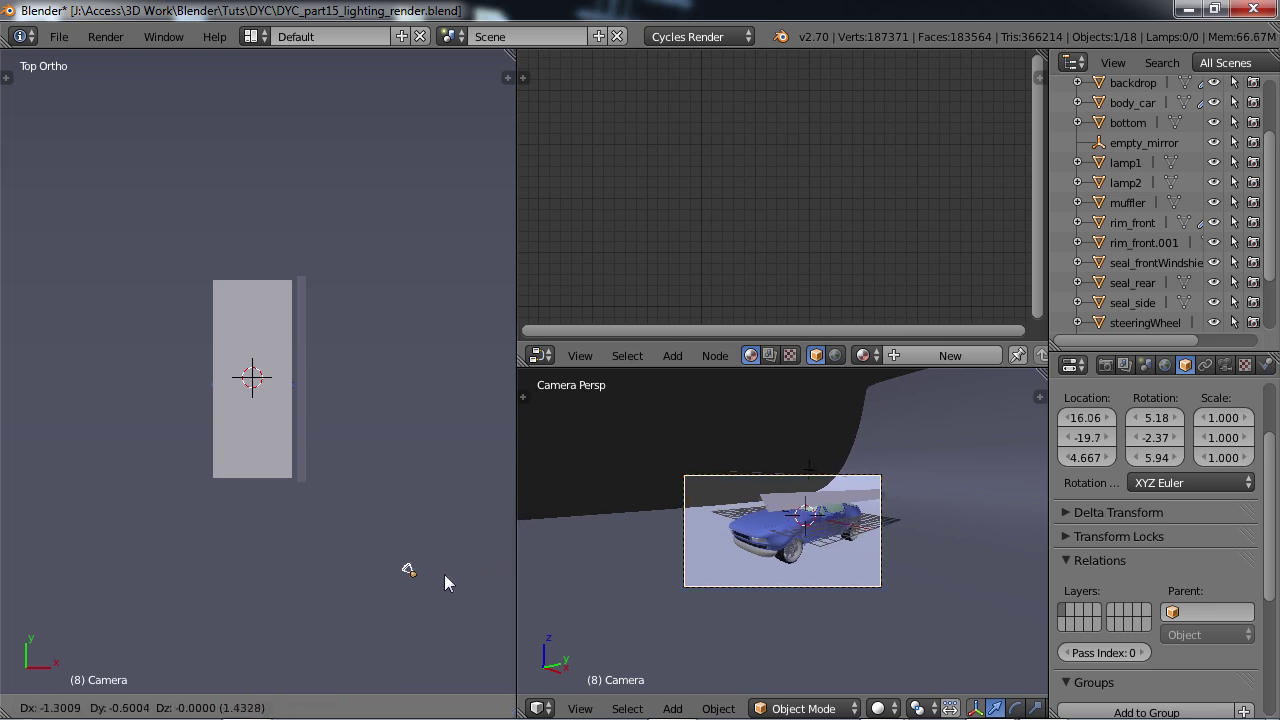
{"action": "left_click", "coordinate": [424, 605]}
Step: Turn the camera to Z rotation 9.85 and slide it to 11.45, -23.3, 4.667
{"action": "key", "text": "r"}
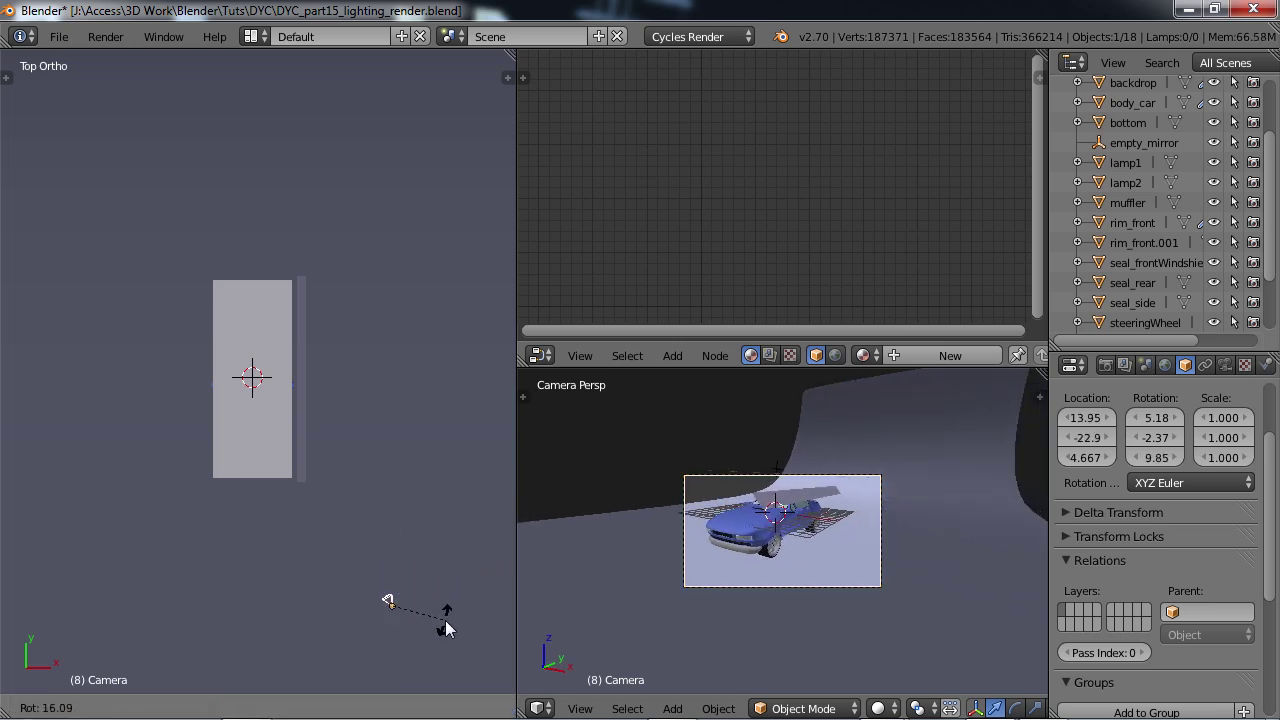
{"action": "left_click", "coordinate": [446, 627]}
{"action": "key", "text": "g"}
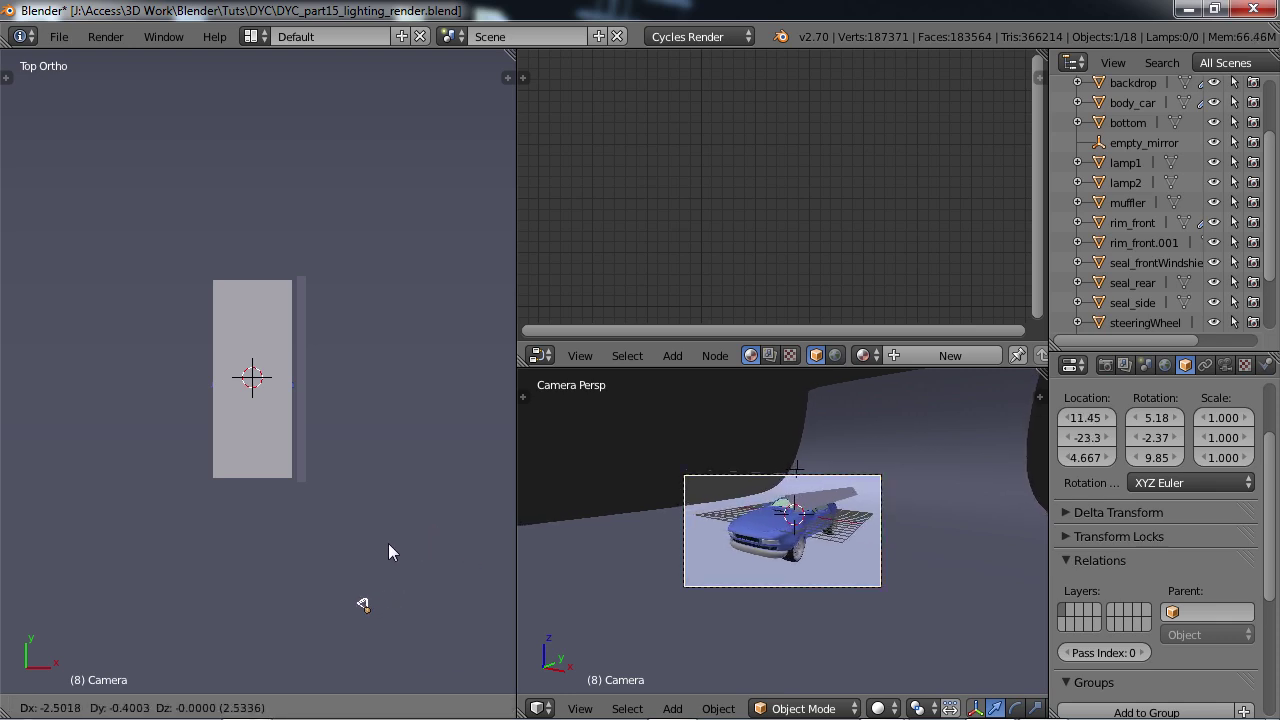
{"action": "left_click", "coordinate": [388, 543]}
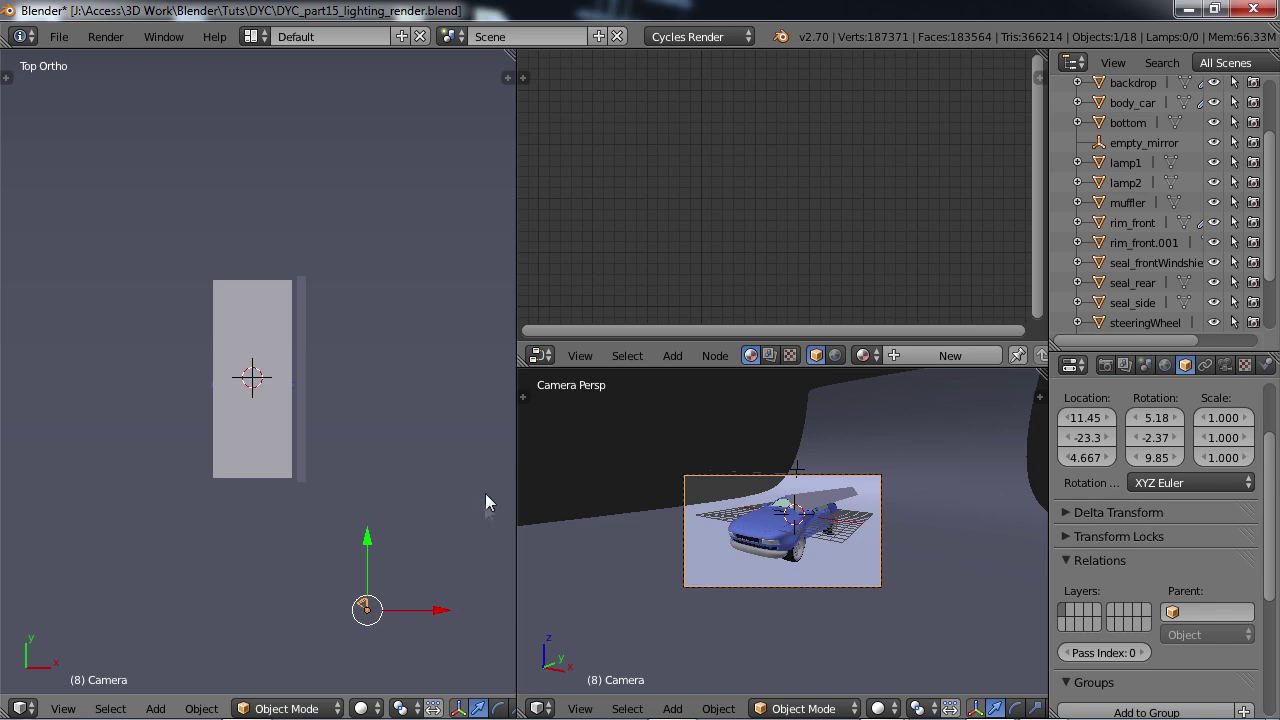
Step: Rotate and reposition the backdrop behind the car
{"action": "right_click", "coordinate": [894, 414]}
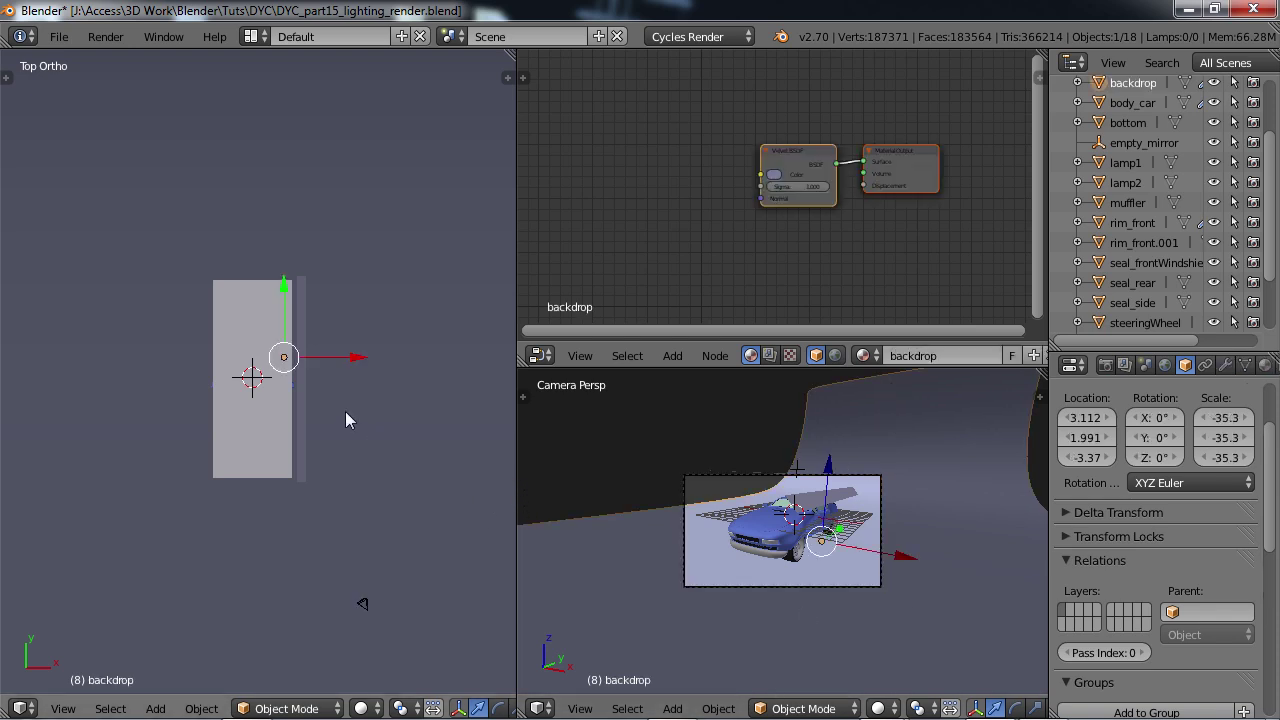
{"action": "scroll", "coordinate": [346, 411], "scroll_direction": "down", "scroll_amount": 7}
{"action": "key", "text": "r"}
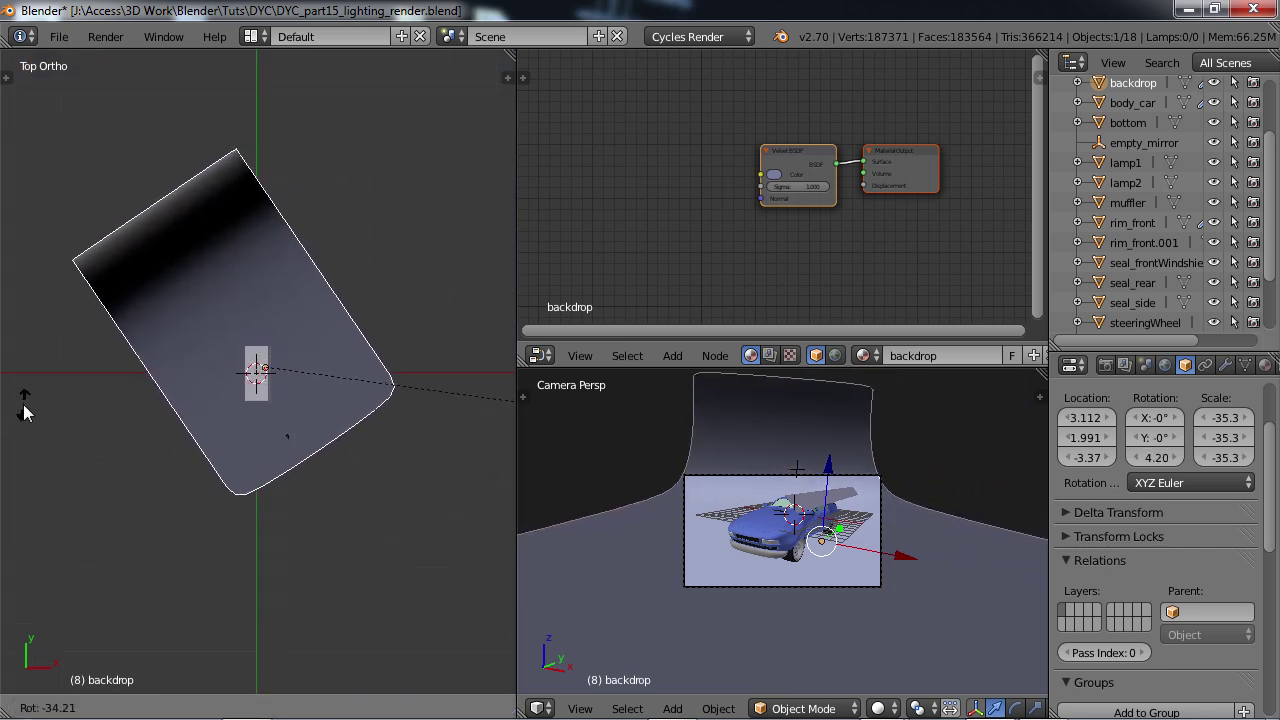
{"action": "left_click", "coordinate": [25, 410]}
{"action": "key", "text": "g"}
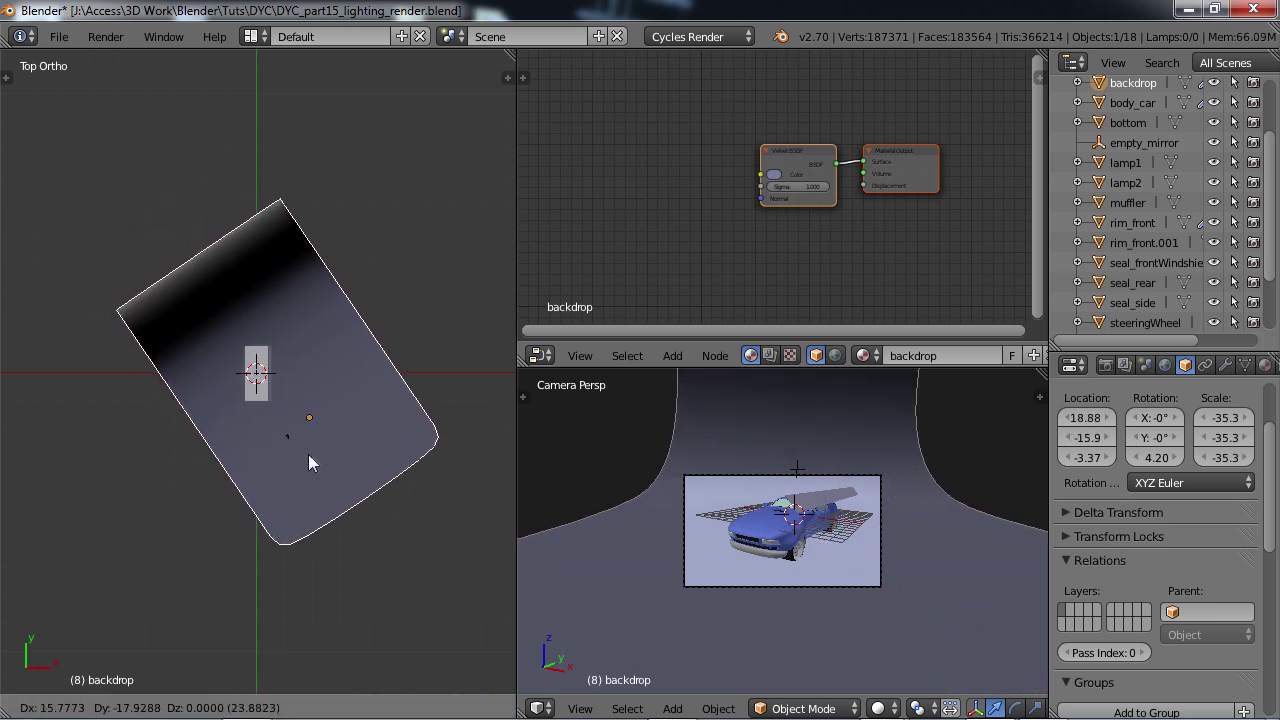
{"action": "left_click", "coordinate": [305, 456]}
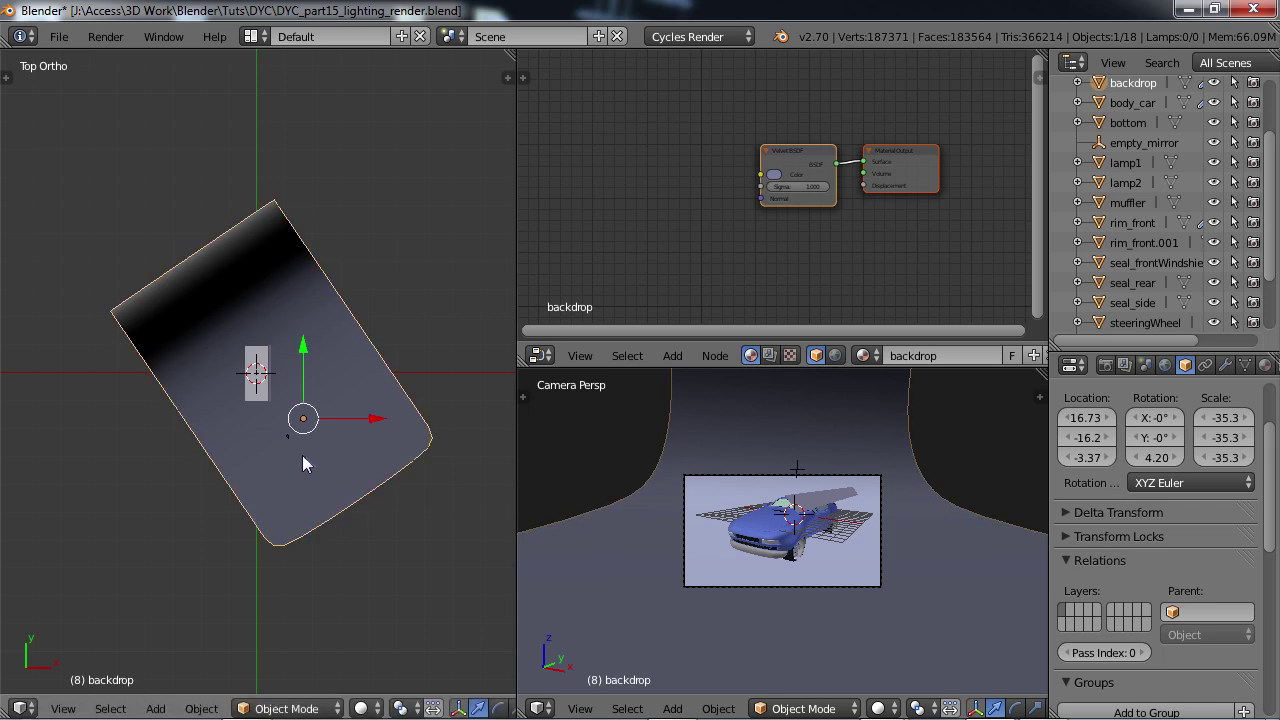
{"action": "scroll", "coordinate": [302, 455], "scroll_direction": "down", "scroll_amount": 3}
{"action": "middle_click_drag", "start_coordinate": [302, 455], "coordinate": [270, 340]}
Step: Save DYC_part15_lighting_render.blend over its previous version
{"action": "key", "text": "ctrl+s"}
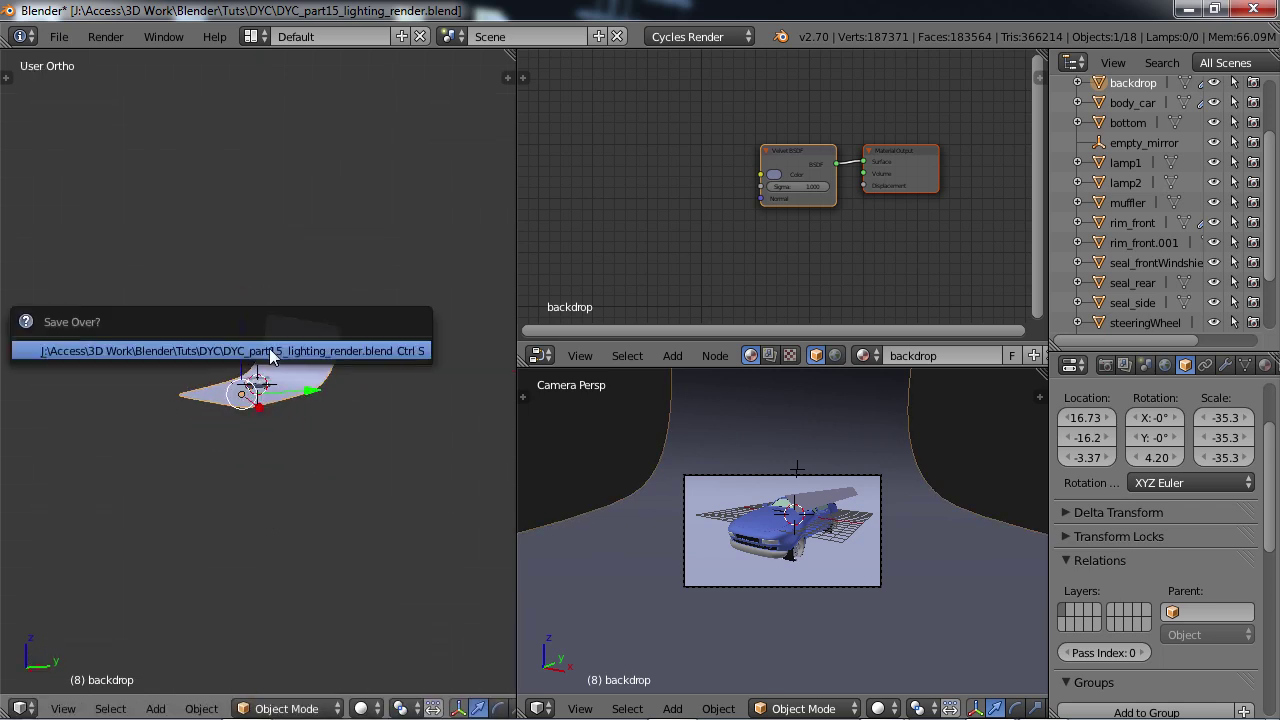
{"action": "left_click", "coordinate": [269, 348]}
{"action": "middle_click_drag", "start_coordinate": [269, 348], "coordinate": [262, 360]}
{"action": "scroll", "coordinate": [262, 360], "scroll_direction": "up", "scroll_amount": 3}
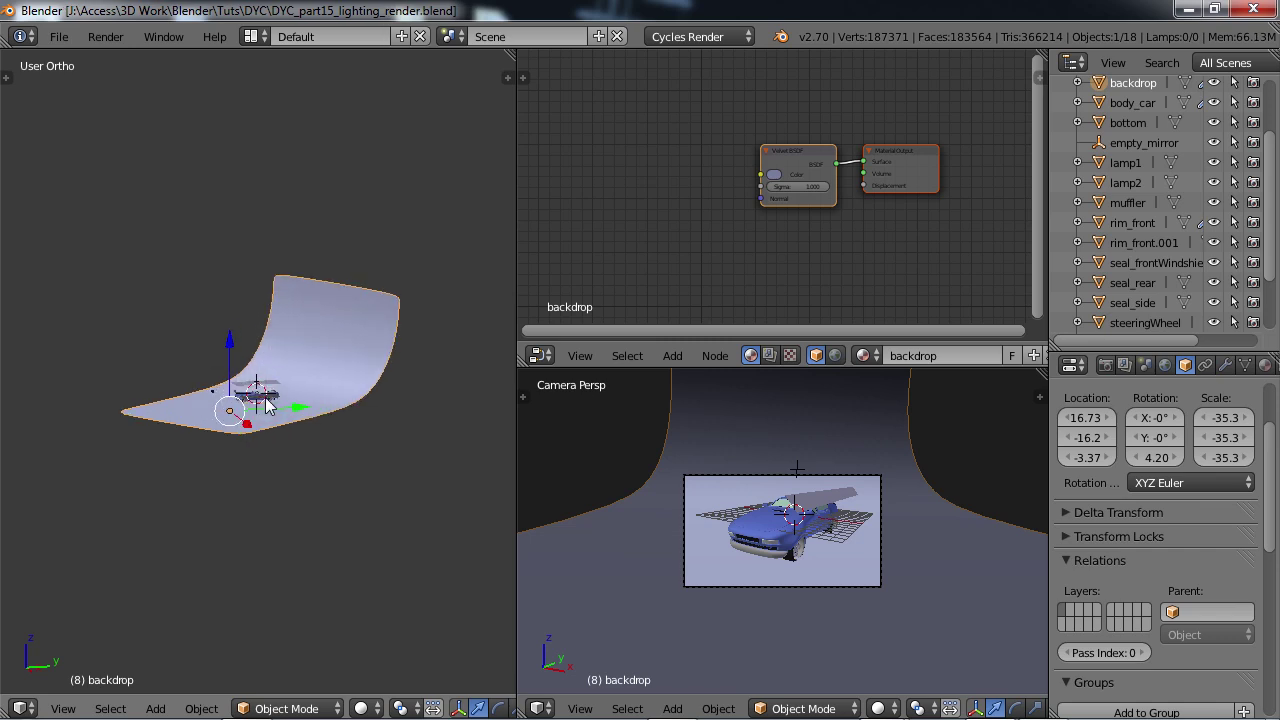
{"action": "scroll", "coordinate": [830, 557], "scroll_direction": "up", "scroll_amount": 3}
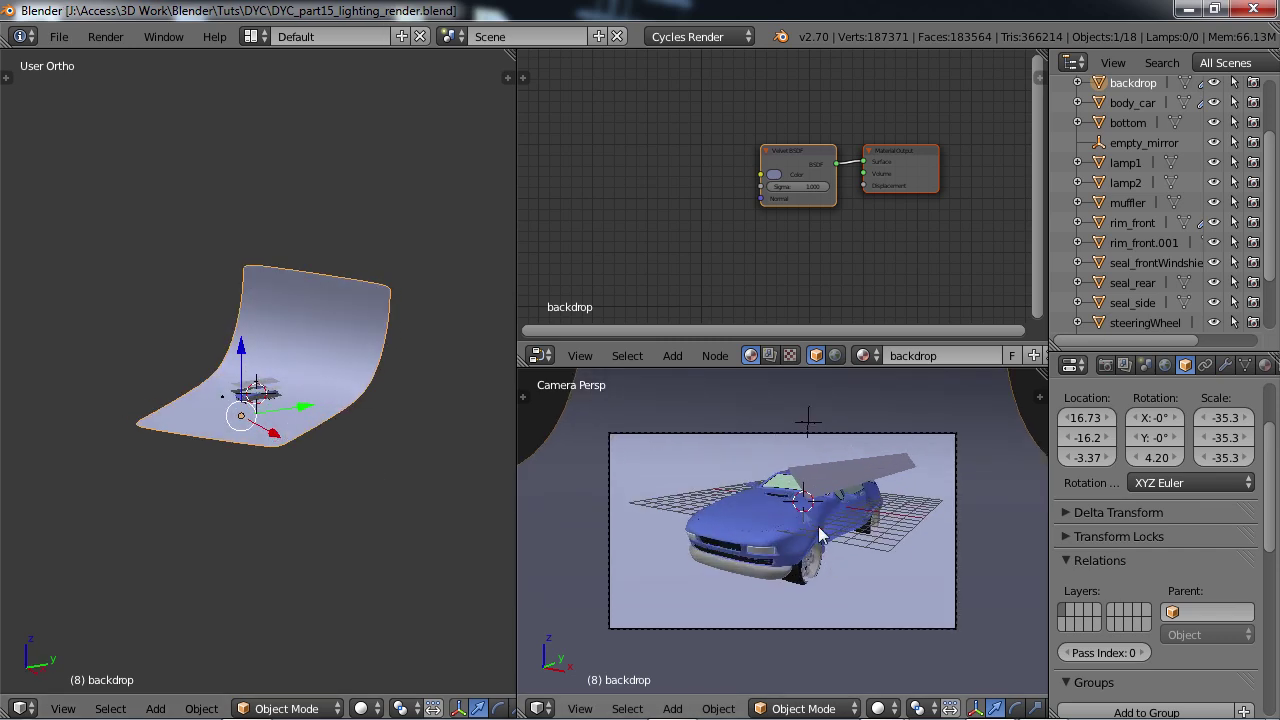
{"action": "middle_click_drag", "start_coordinate": [830, 557], "coordinate": [797, 527], "text": "shift"}
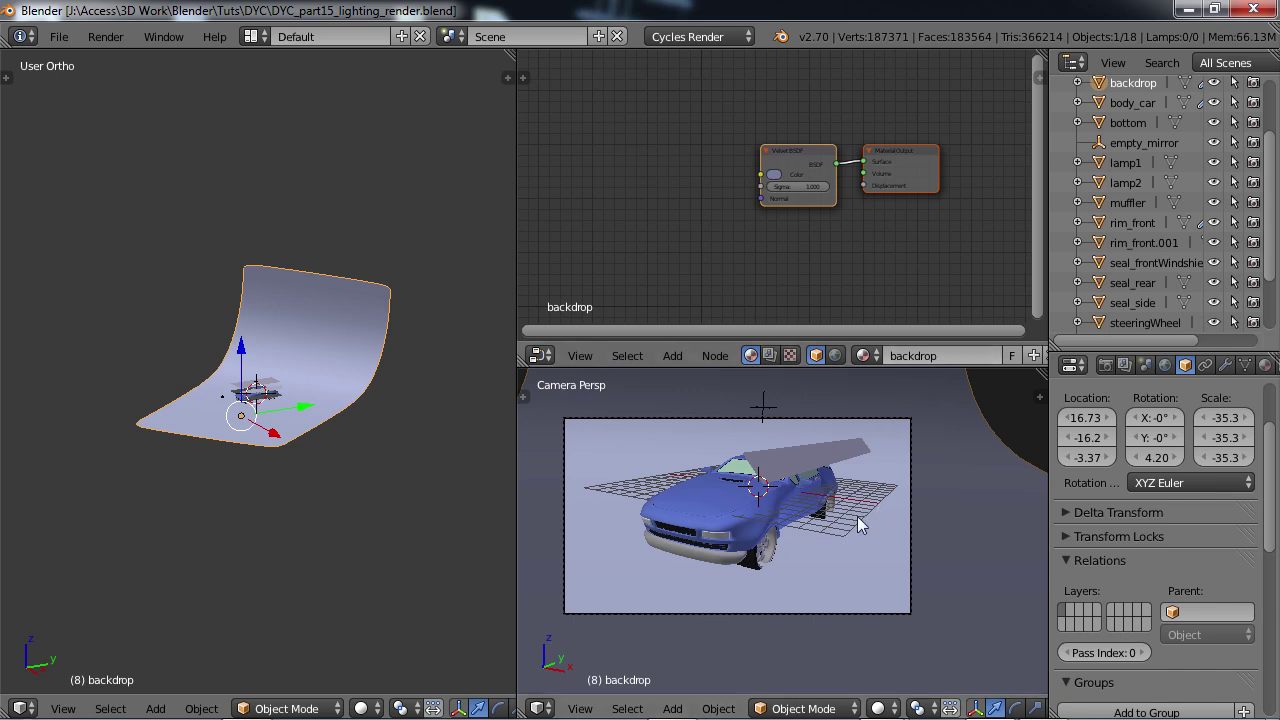
Step: Cancel a stray backdrop move and nudge the camera to 11.85, -22.9, 4.995
{"action": "key", "text": "g"}
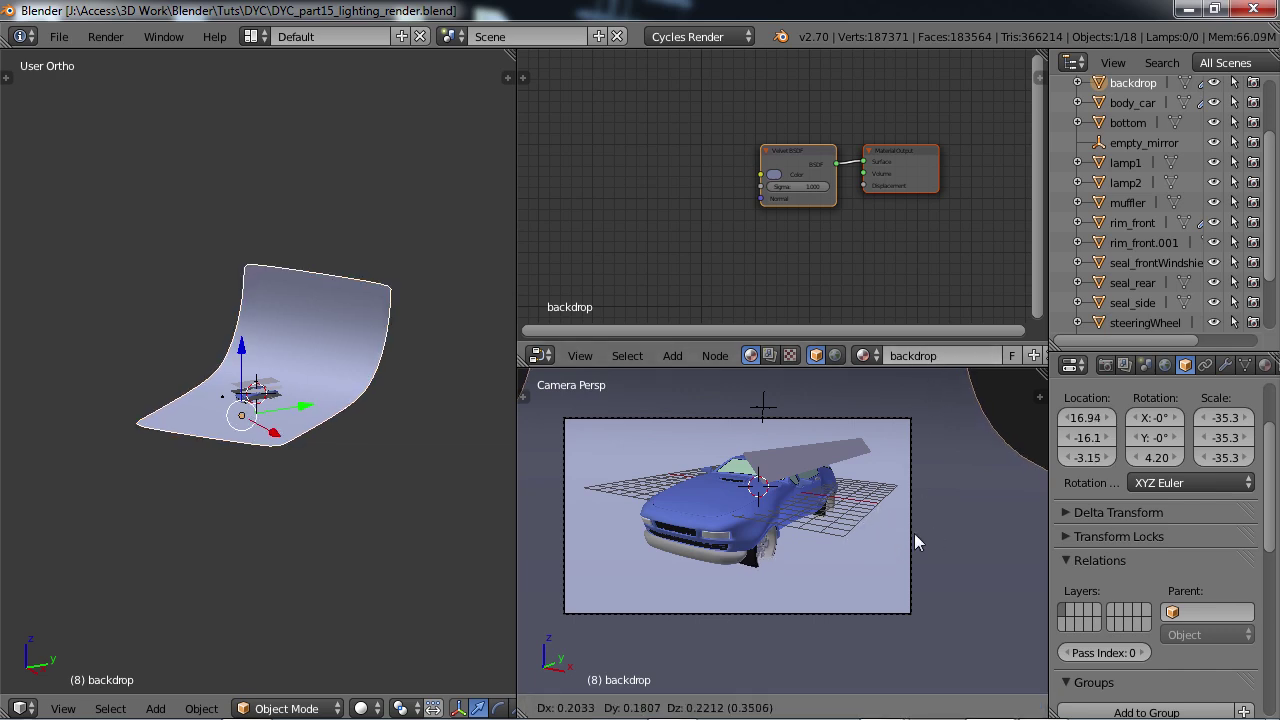
{"action": "right_click", "coordinate": [896, 544]}
{"action": "right_click", "coordinate": [890, 430]}
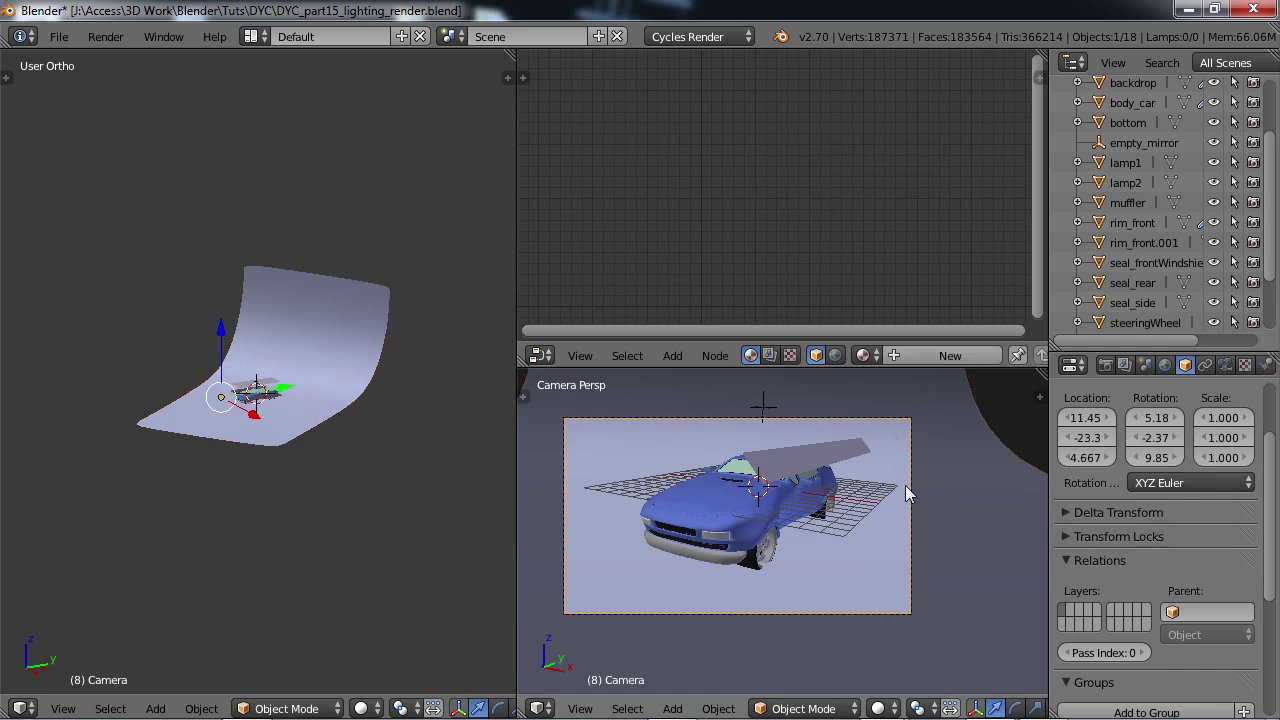
{"action": "key", "text": "g"}
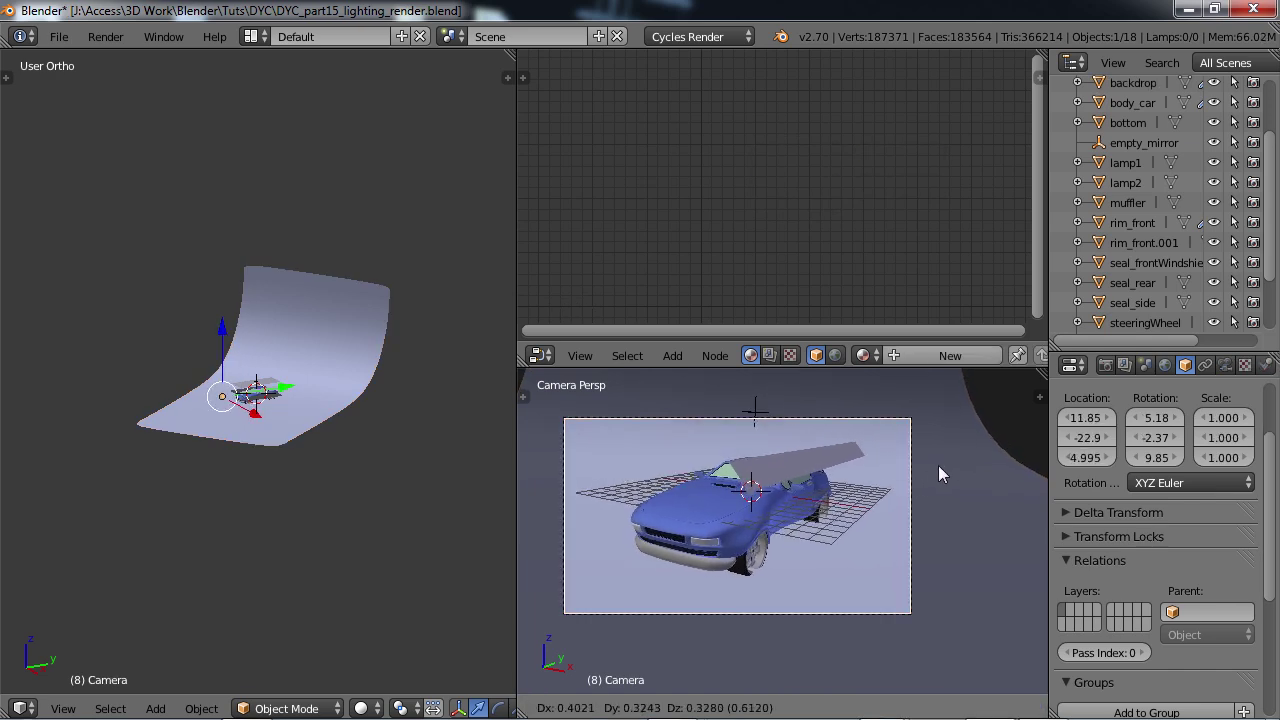
{"action": "left_click", "coordinate": [929, 452]}
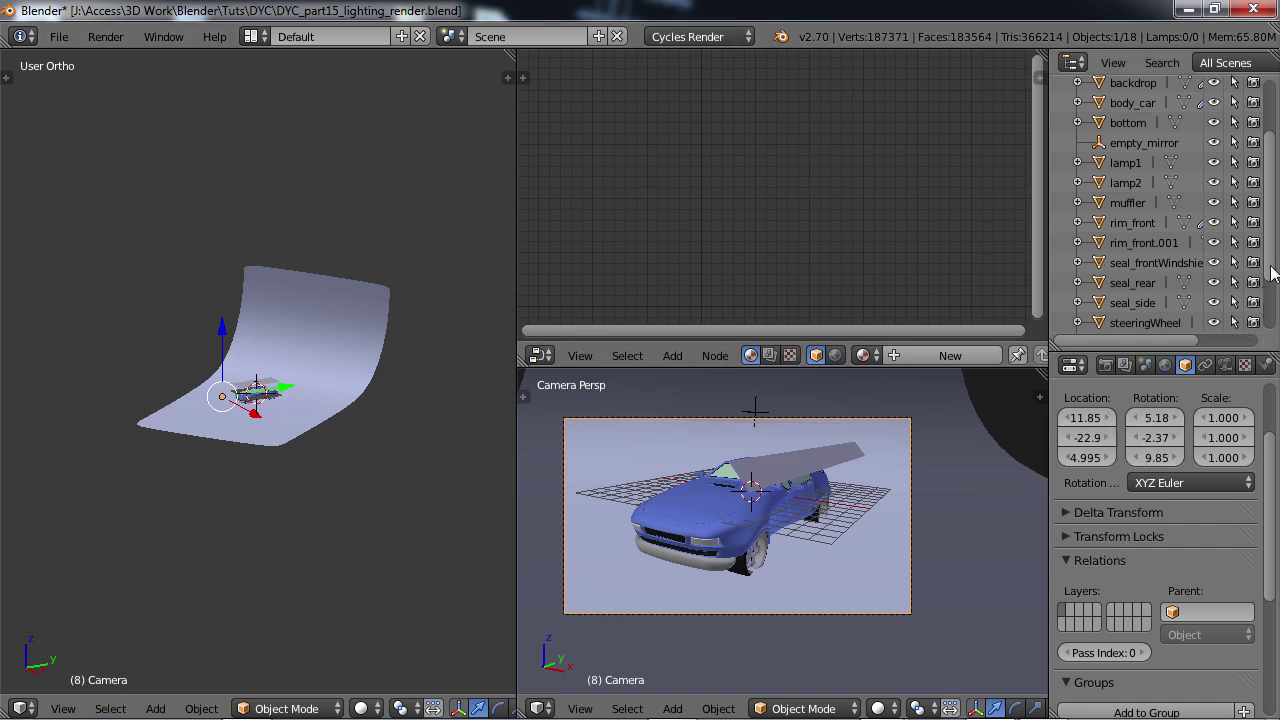
Step: Set the render resolution to 1280 × 720 px at 100% scale
{"action": "scroll", "coordinate": [1268, 500], "scroll_direction": "up", "scroll_amount": 1}
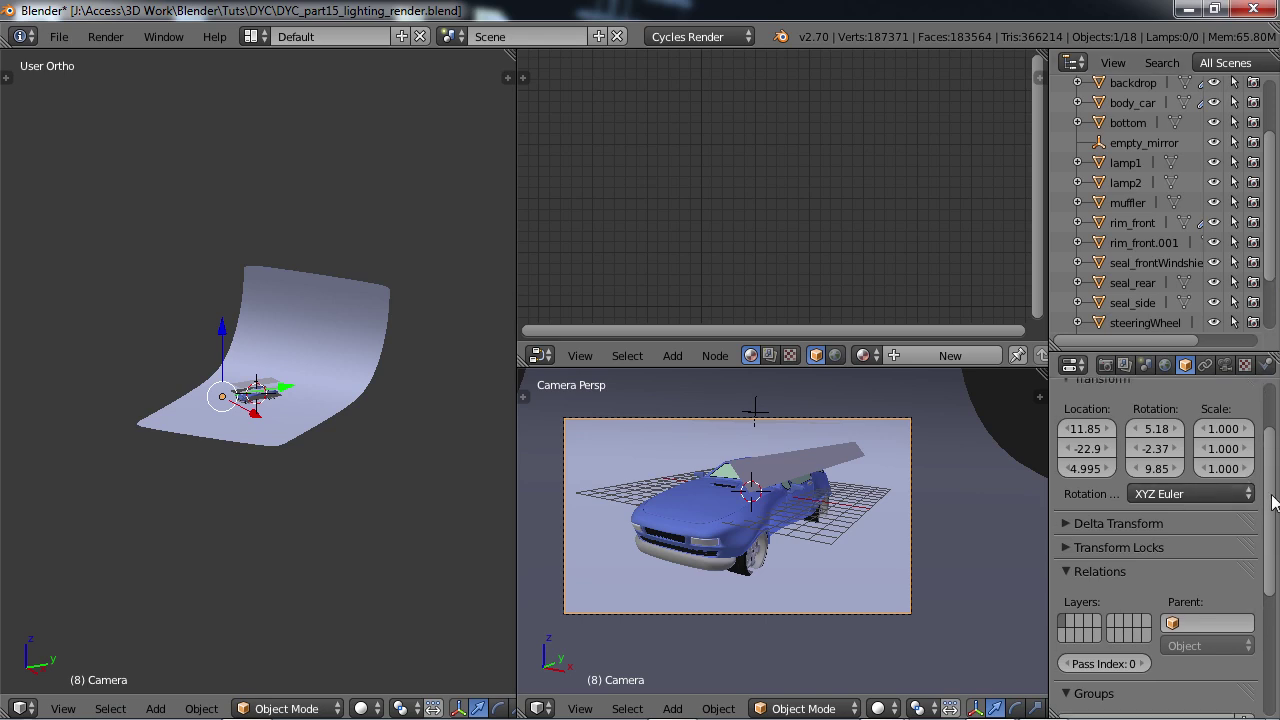
{"action": "left_click", "coordinate": [1105, 365]}
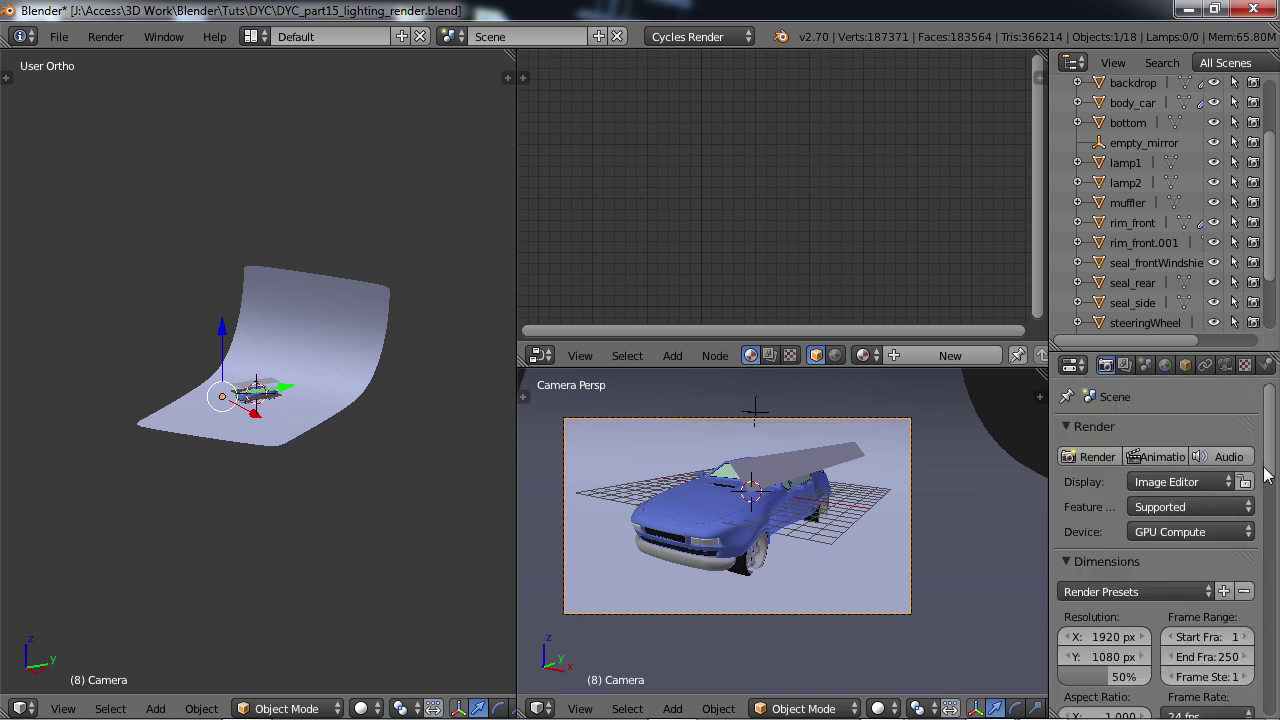
{"action": "scroll", "coordinate": [1268, 470], "scroll_direction": "down", "scroll_amount": 3}
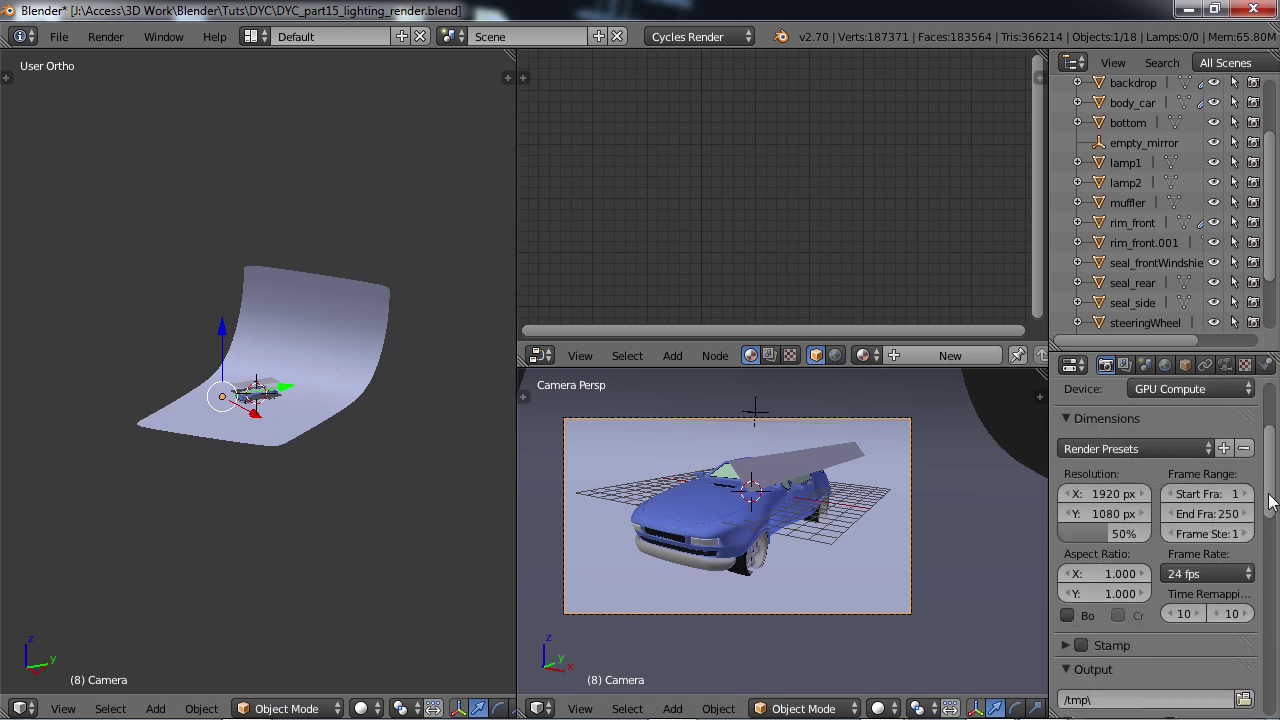
{"action": "left_click", "coordinate": [1103, 494]}
{"action": "type", "text": "1280"}
{"action": "key", "text": "Tab"}
{"action": "type", "text": "7"}
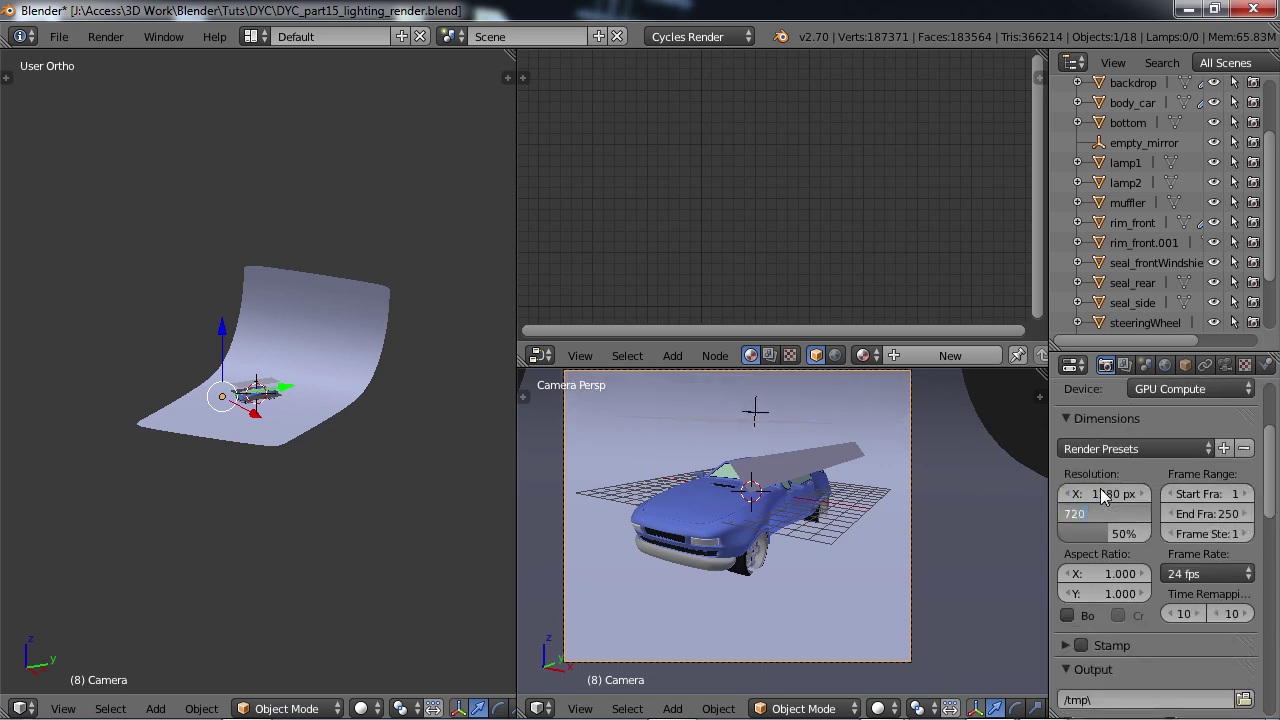
{"action": "type", "text": "20"}
{"action": "key", "text": "Return"}
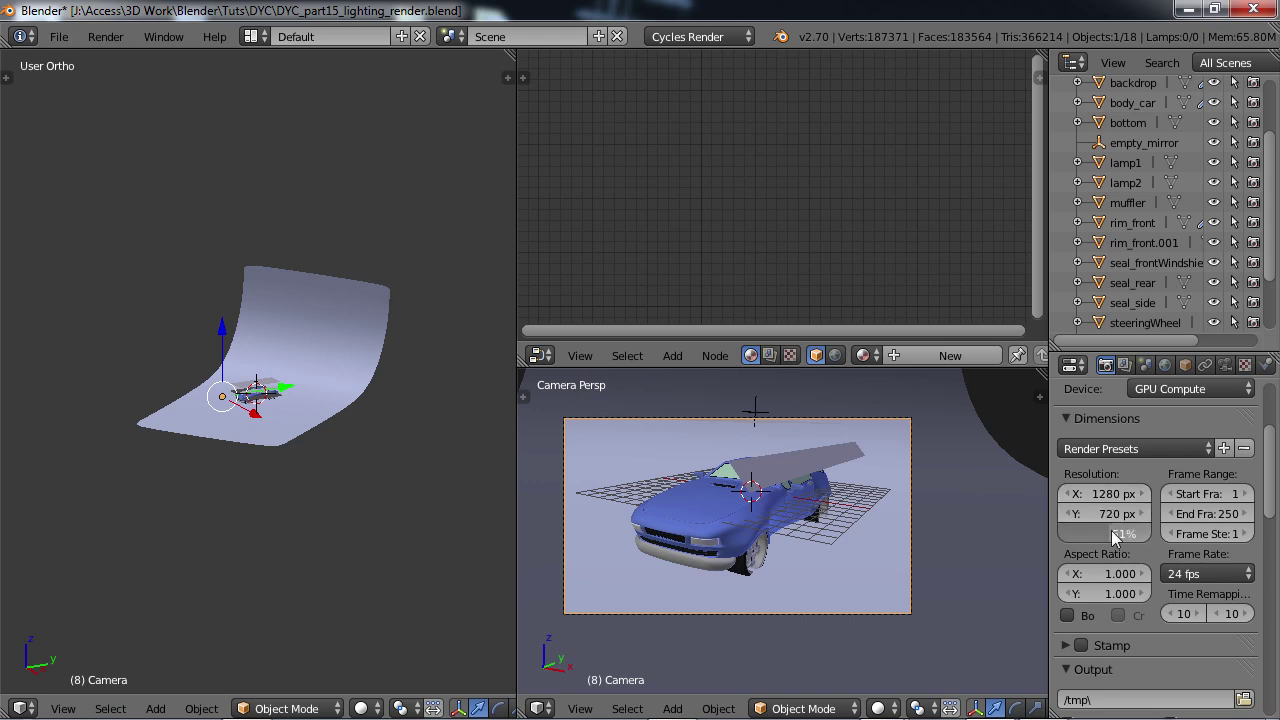
{"action": "left_click_drag", "start_coordinate": [1117, 538], "coordinate": [1174, 542]}
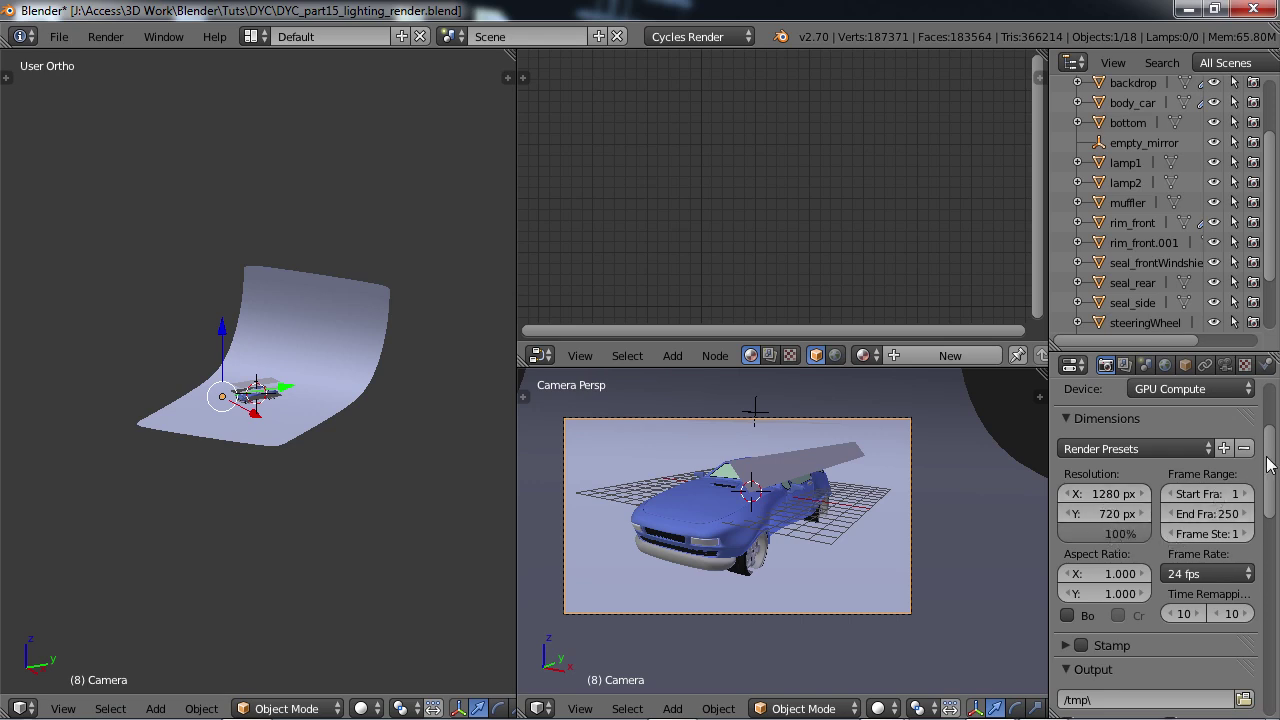
{"action": "left_click_drag", "start_coordinate": [1268, 463], "coordinate": [1272, 478]}
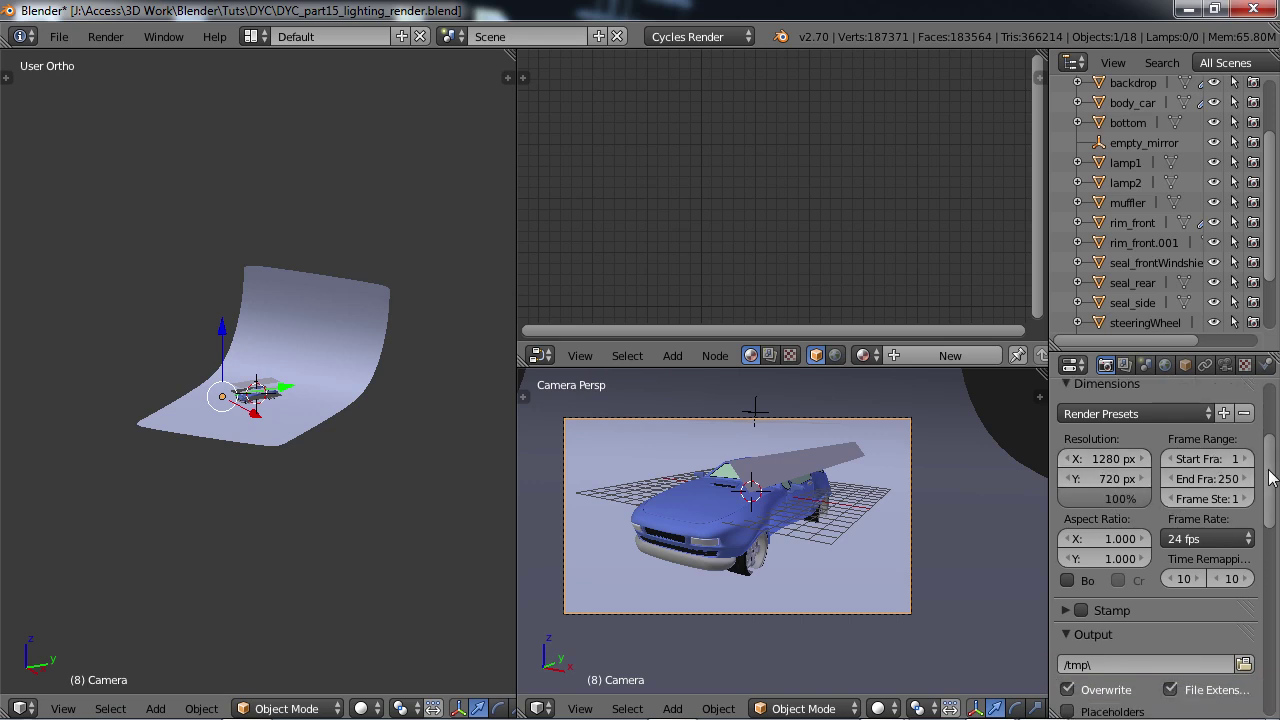
Step: Review the Sampling and Performance panels, then save DYC_part15_lighting_render.blend over the previous version
{"action": "left_click_drag", "start_coordinate": [1268, 478], "coordinate": [1272, 566]}
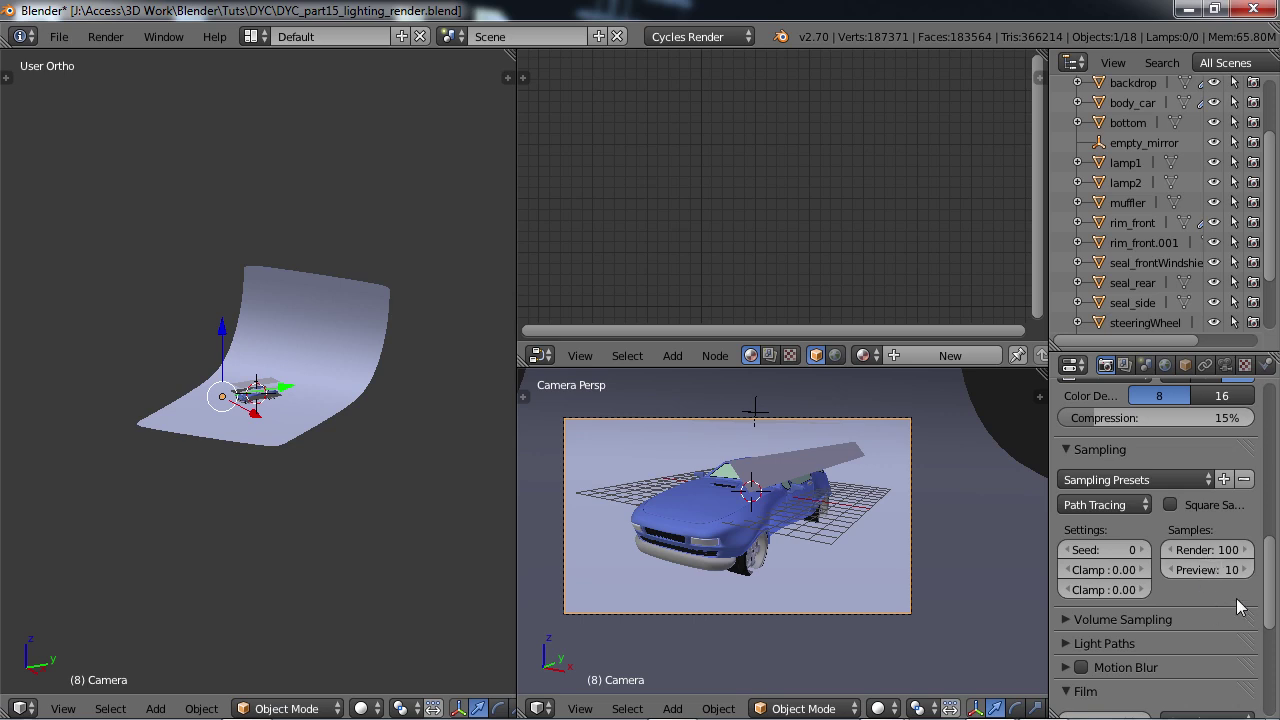
{"action": "left_click_drag", "start_coordinate": [1274, 566], "coordinate": [1276, 592]}
{"action": "scroll", "coordinate": [1276, 592], "scroll_direction": "down", "scroll_amount": 5}
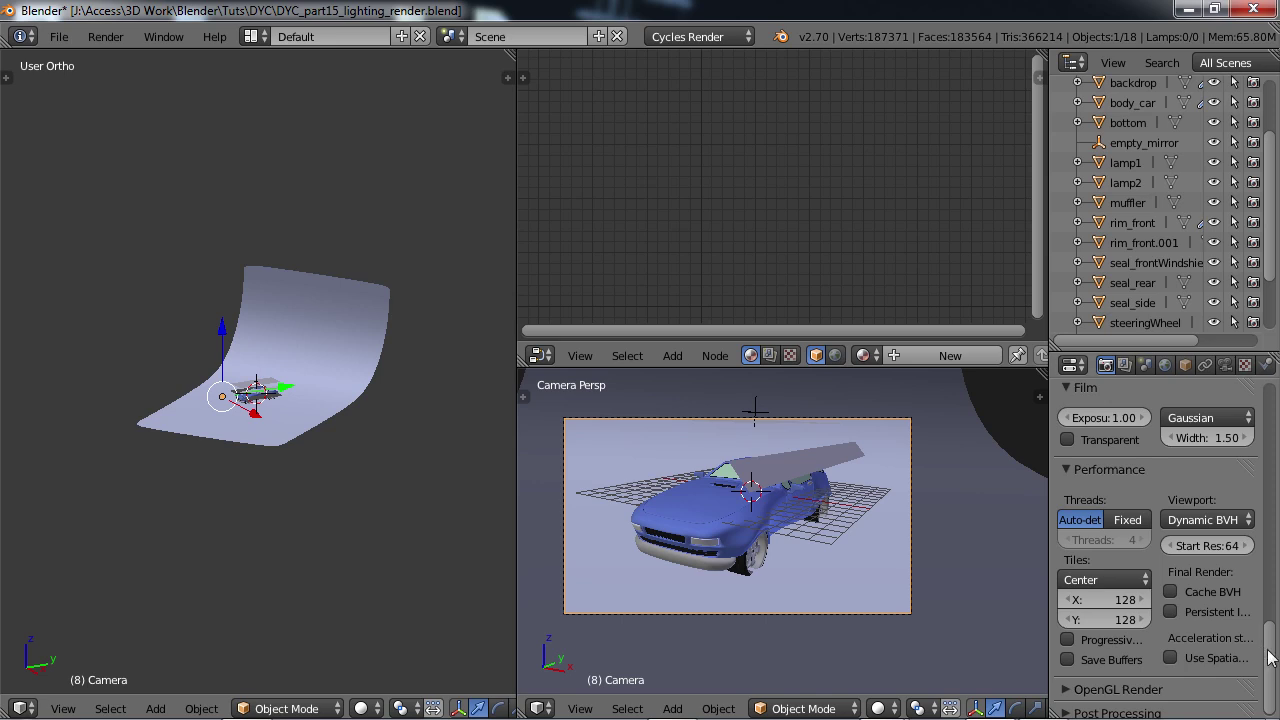
{"action": "scroll", "coordinate": [1271, 652], "scroll_direction": "up", "scroll_amount": 1}
{"action": "scroll", "coordinate": [1270, 652], "scroll_direction": "down", "scroll_amount": 1}
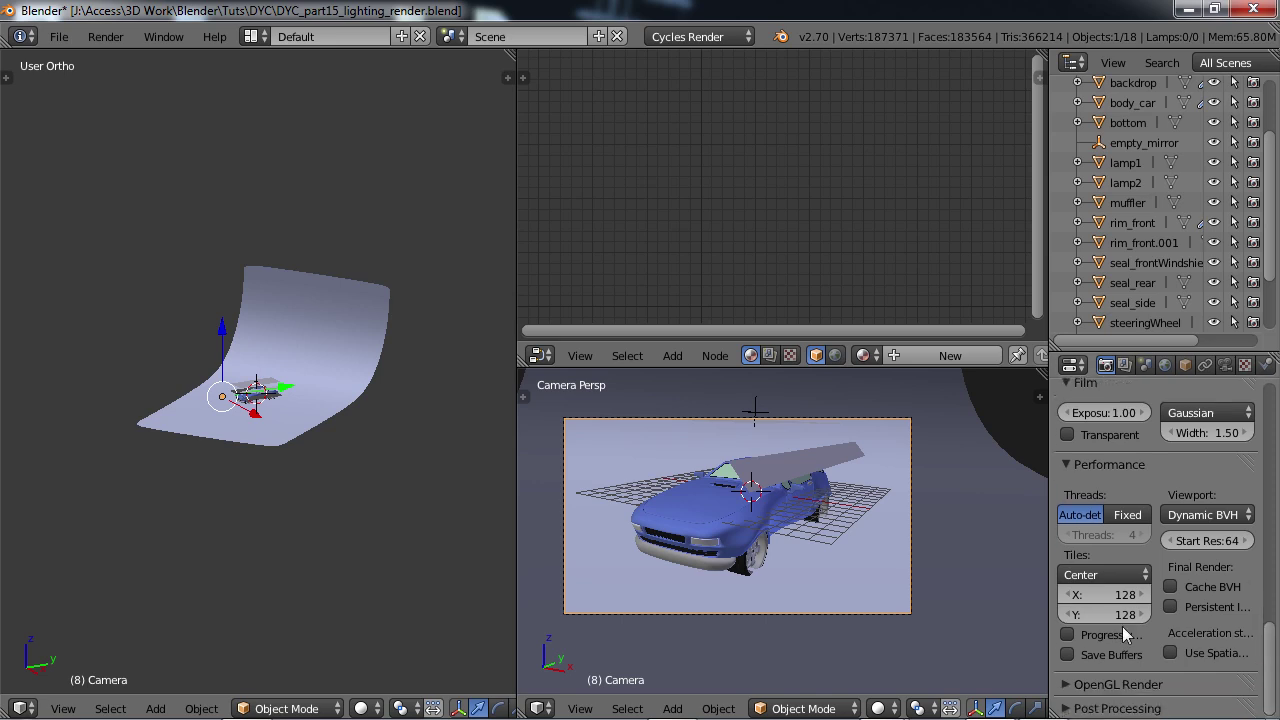
{"action": "left_click_drag", "start_coordinate": [1270, 652], "coordinate": [1262, 403]}
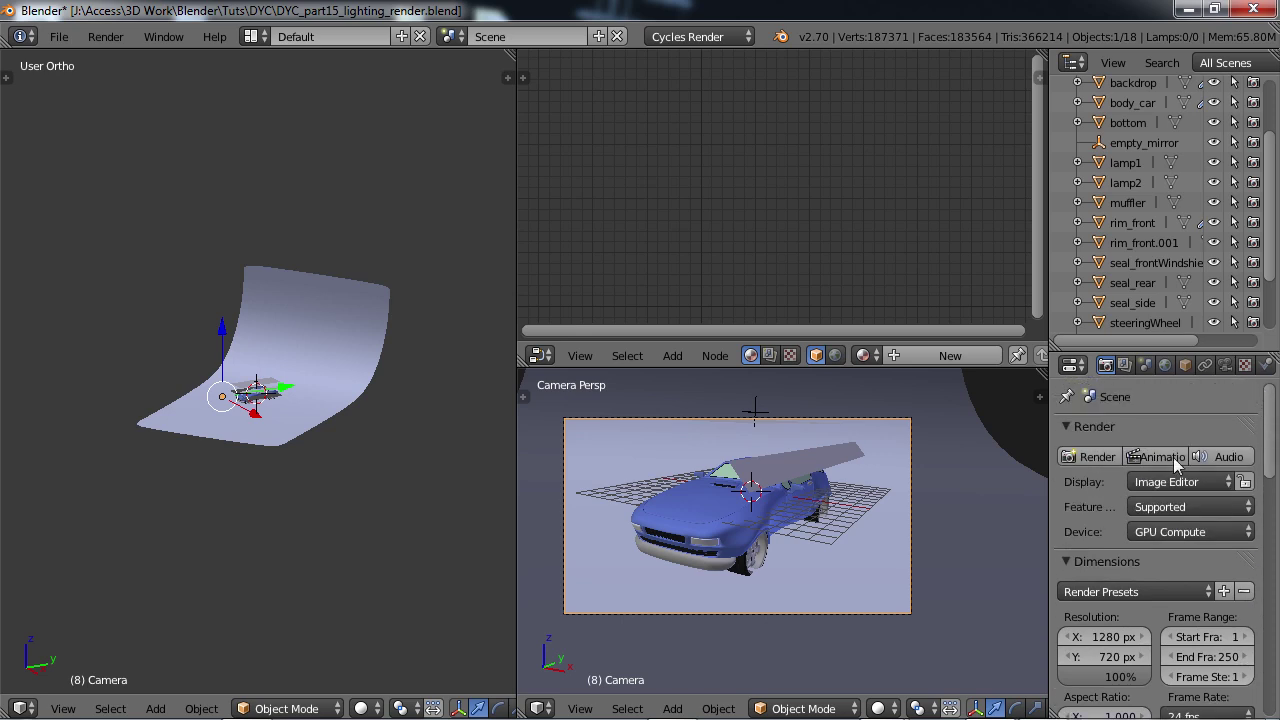
{"action": "key", "text": "ctrl+s"}
{"action": "left_click", "coordinate": [285, 405]}
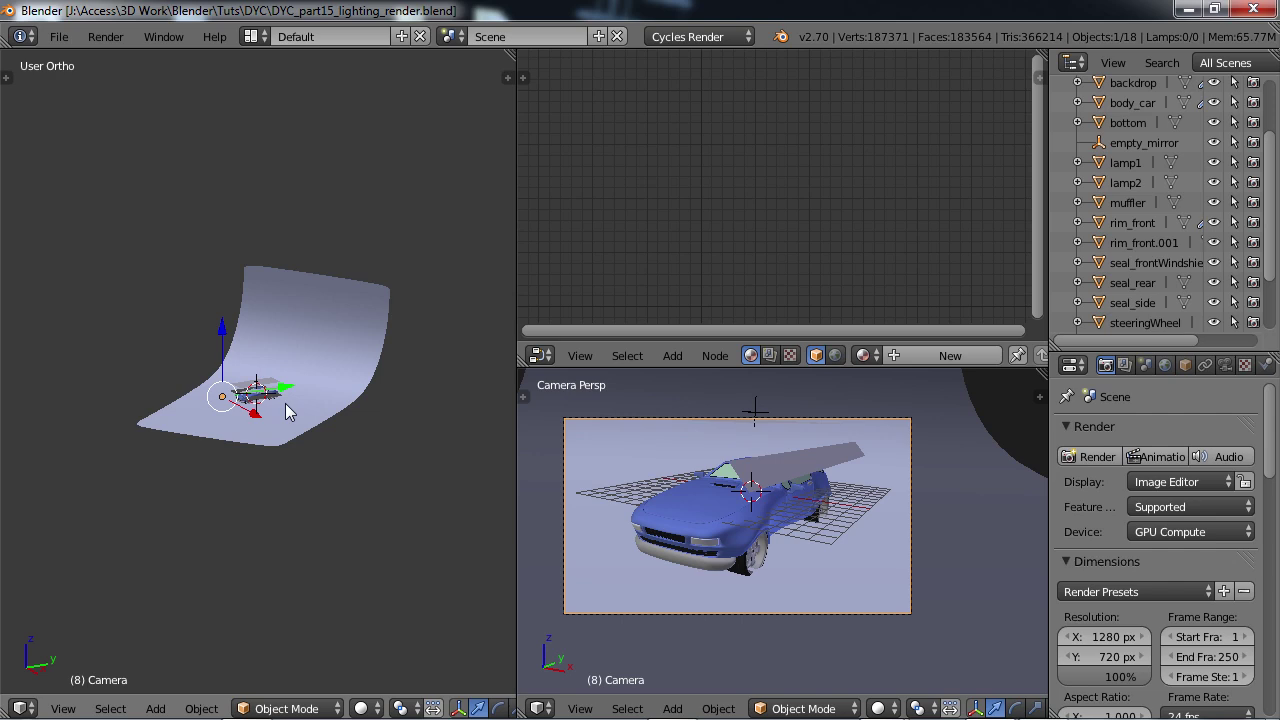
Step: Maximize the 3D view and render the green car on the blue-lit backdrop with Cycles
{"action": "key", "text": "ctrl+Up"}
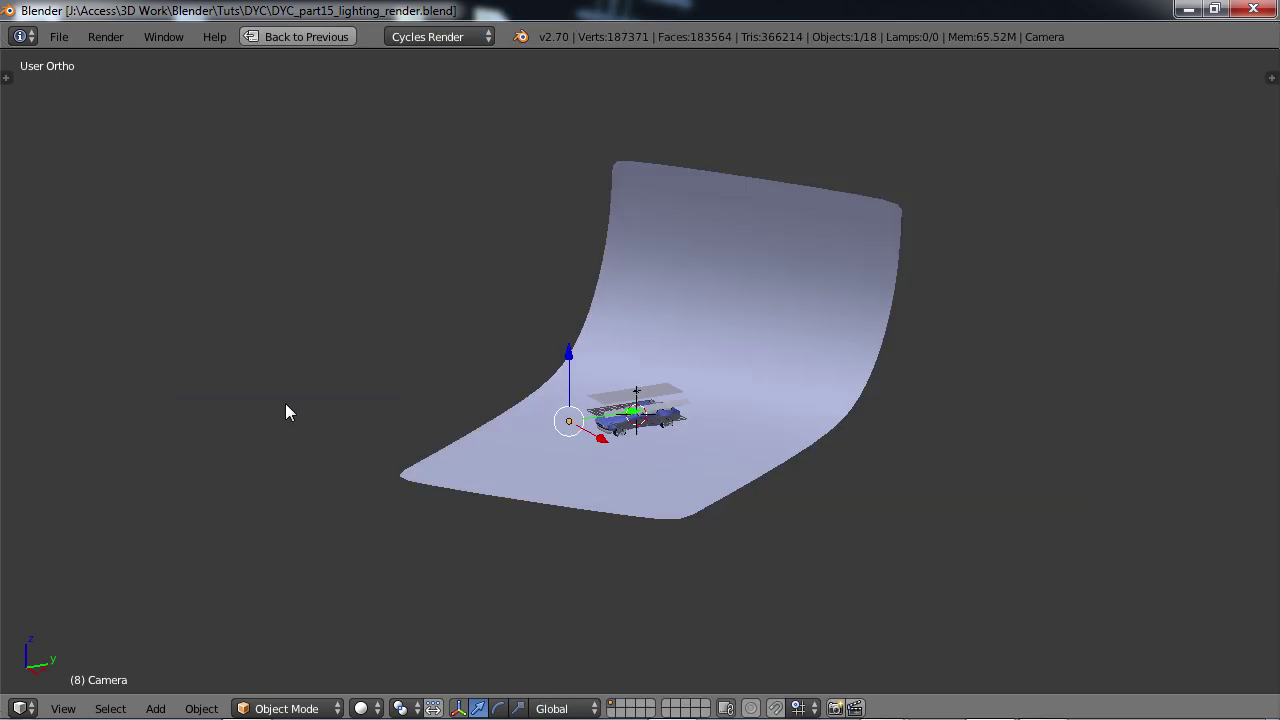
{"action": "scroll", "coordinate": [416, 369], "scroll_direction": "down", "scroll_amount": 2}
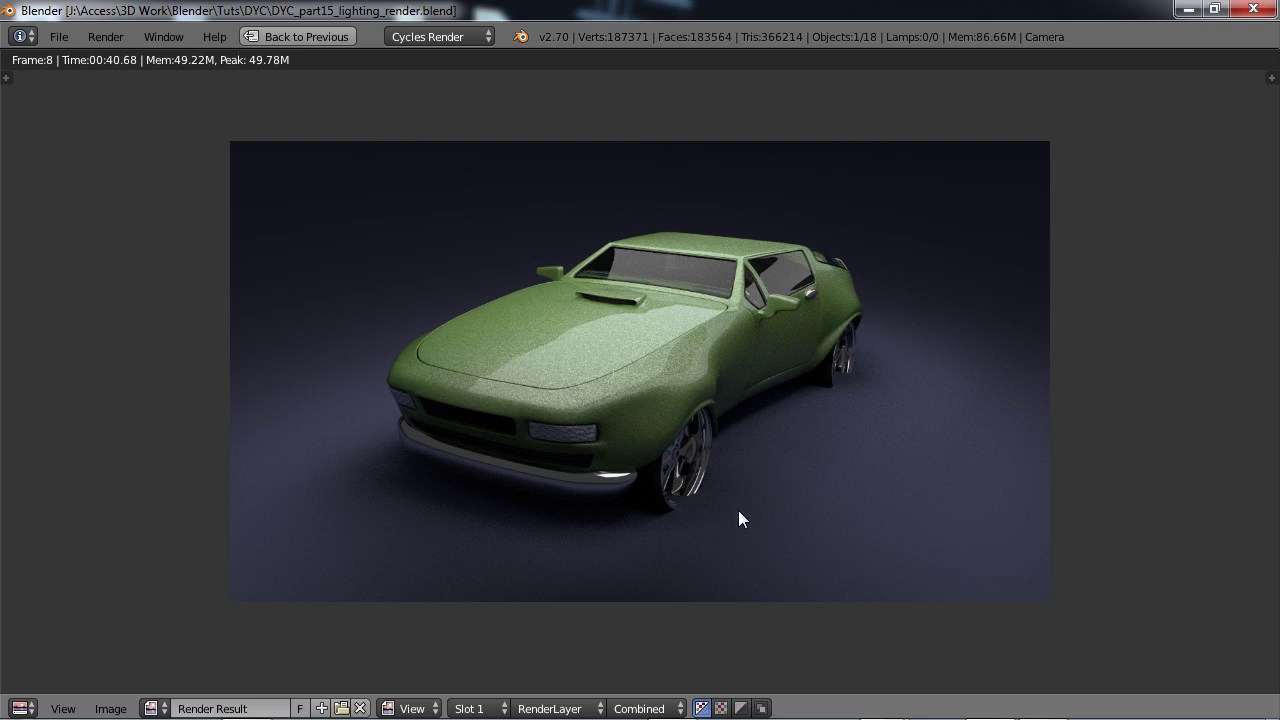
Step: Zoom and pan around the finished render to inspect the car
{"action": "scroll", "coordinate": [703, 512], "scroll_direction": "up", "scroll_amount": 1}
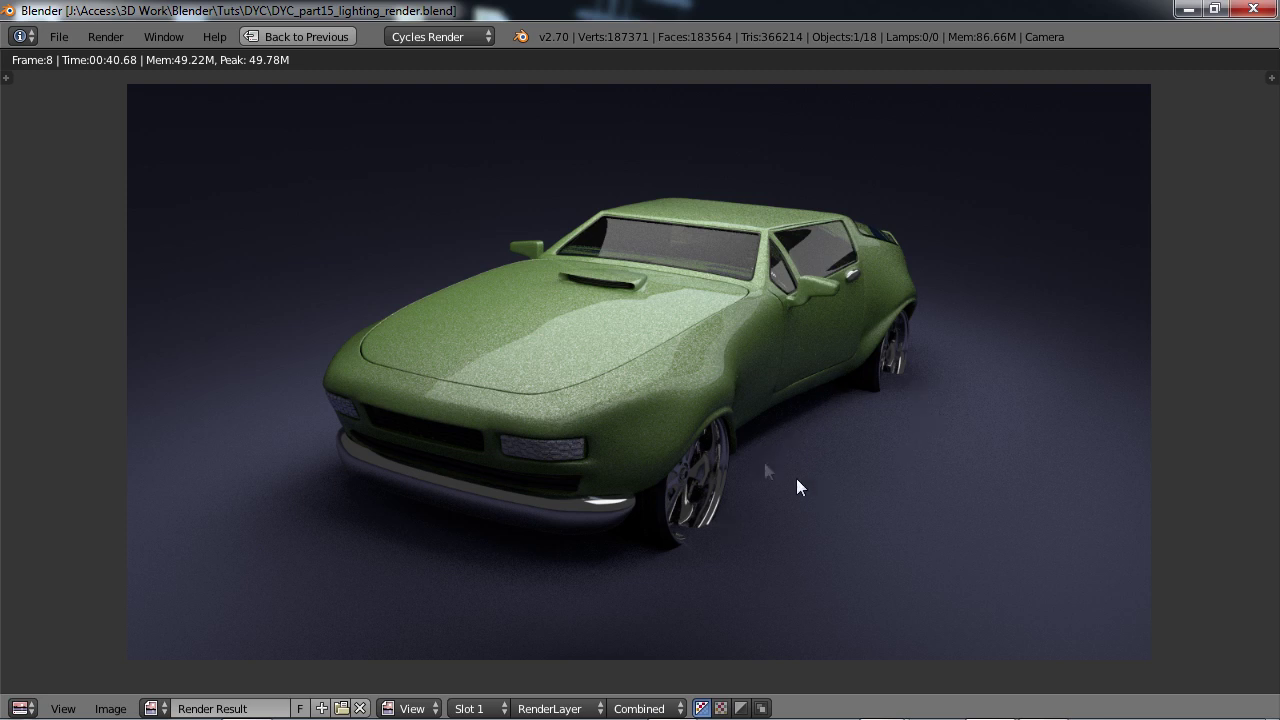
{"action": "scroll", "coordinate": [568, 484], "scroll_direction": "up", "scroll_amount": 1}
{"action": "scroll", "coordinate": [568, 484], "scroll_direction": "up", "scroll_amount": 1}
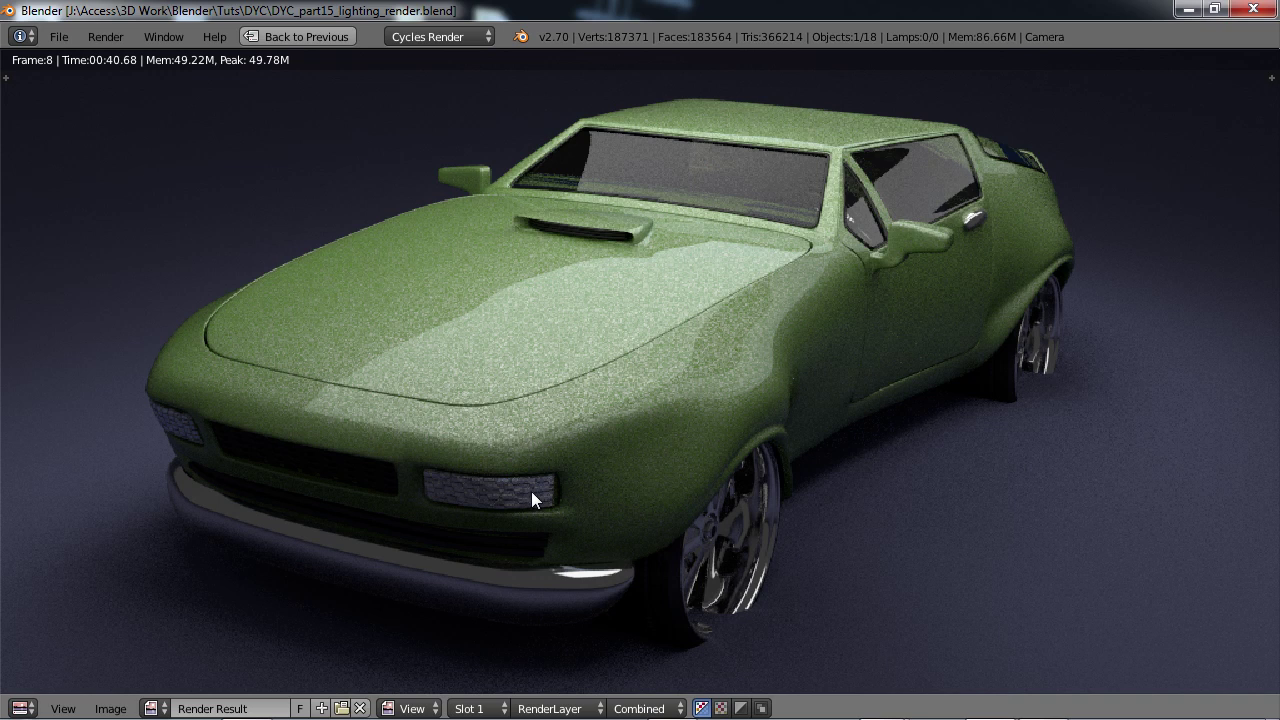
{"action": "scroll", "coordinate": [531, 491], "scroll_direction": "down", "scroll_amount": 1}
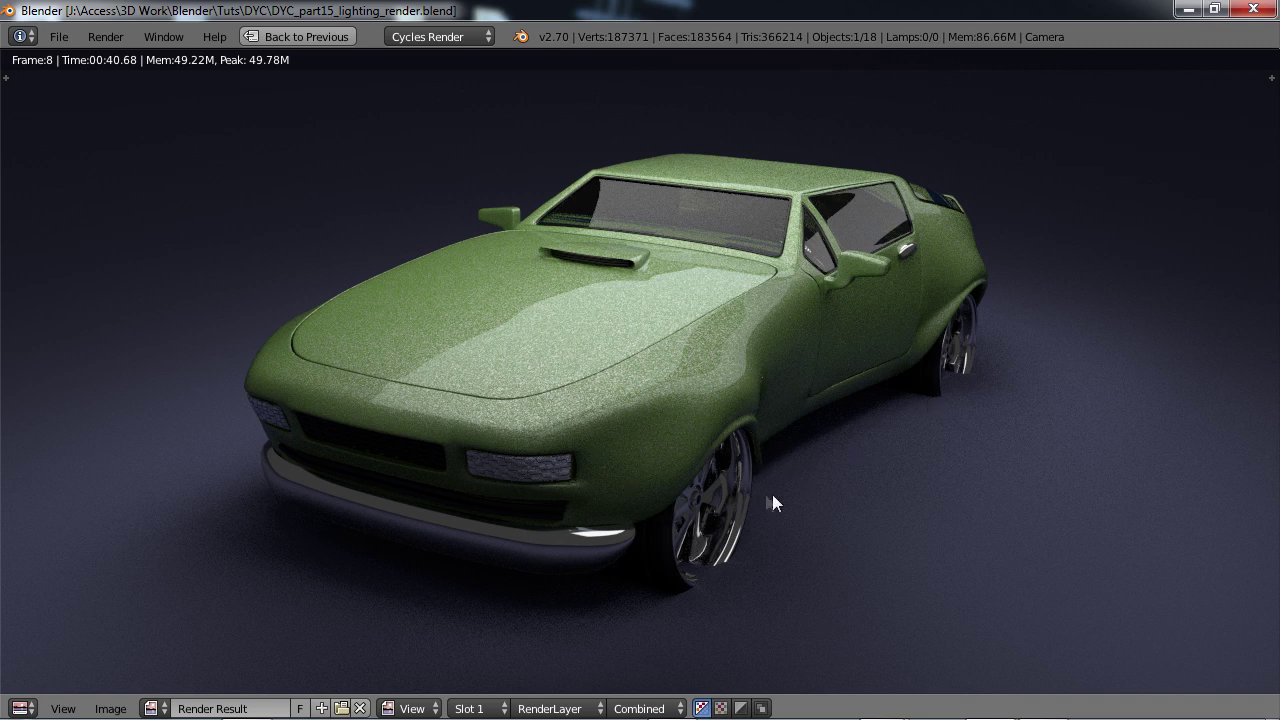
{"action": "scroll", "coordinate": [791, 506], "scroll_direction": "down", "scroll_amount": 1}
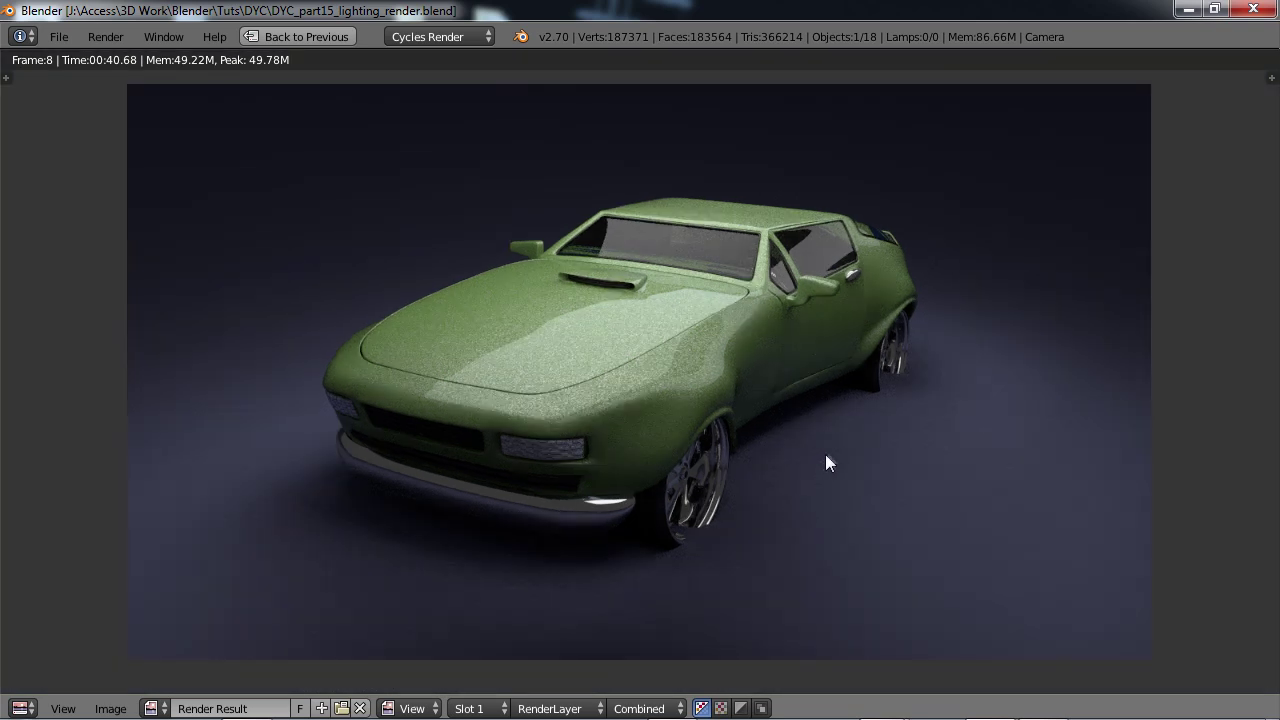
{"action": "scroll", "coordinate": [825, 463], "scroll_direction": "up", "scroll_amount": 2}
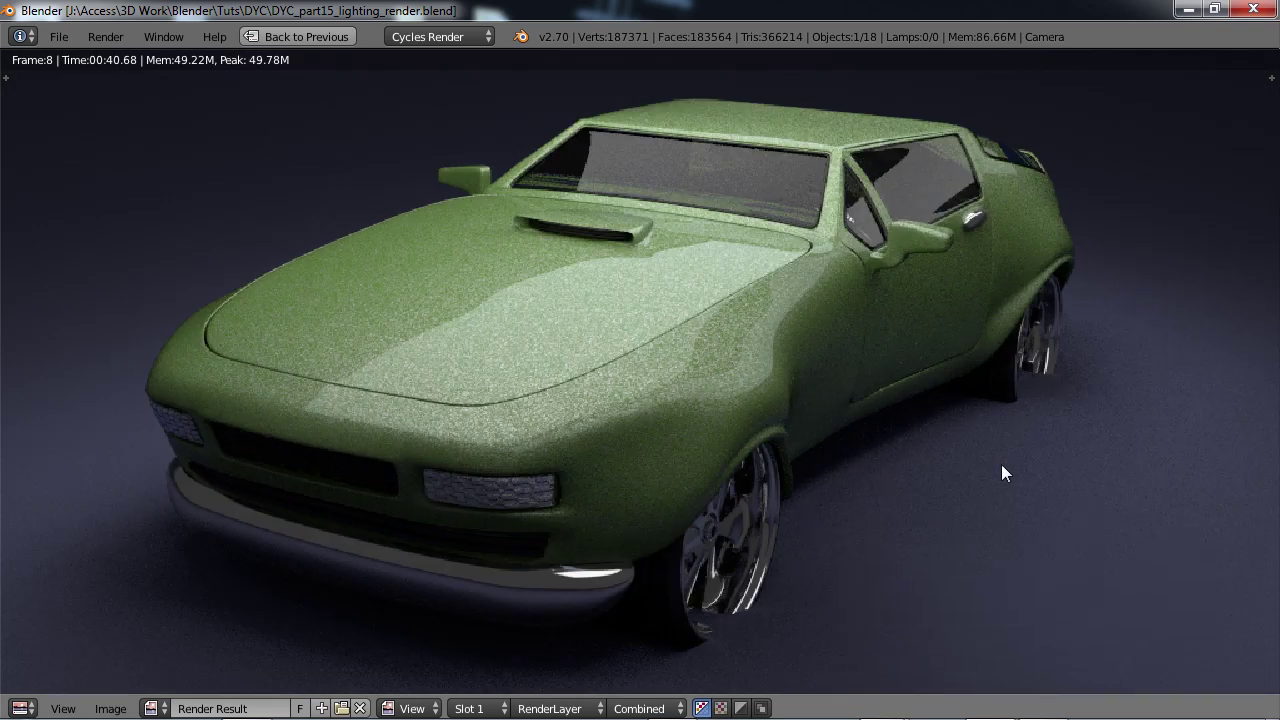
{"action": "scroll", "coordinate": [1002, 465], "scroll_direction": "up", "scroll_amount": 1}
{"action": "scroll", "coordinate": [1002, 465], "scroll_direction": "down", "scroll_amount": 1}
{"action": "scroll", "coordinate": [790, 470], "scroll_direction": "down", "scroll_amount": 1}
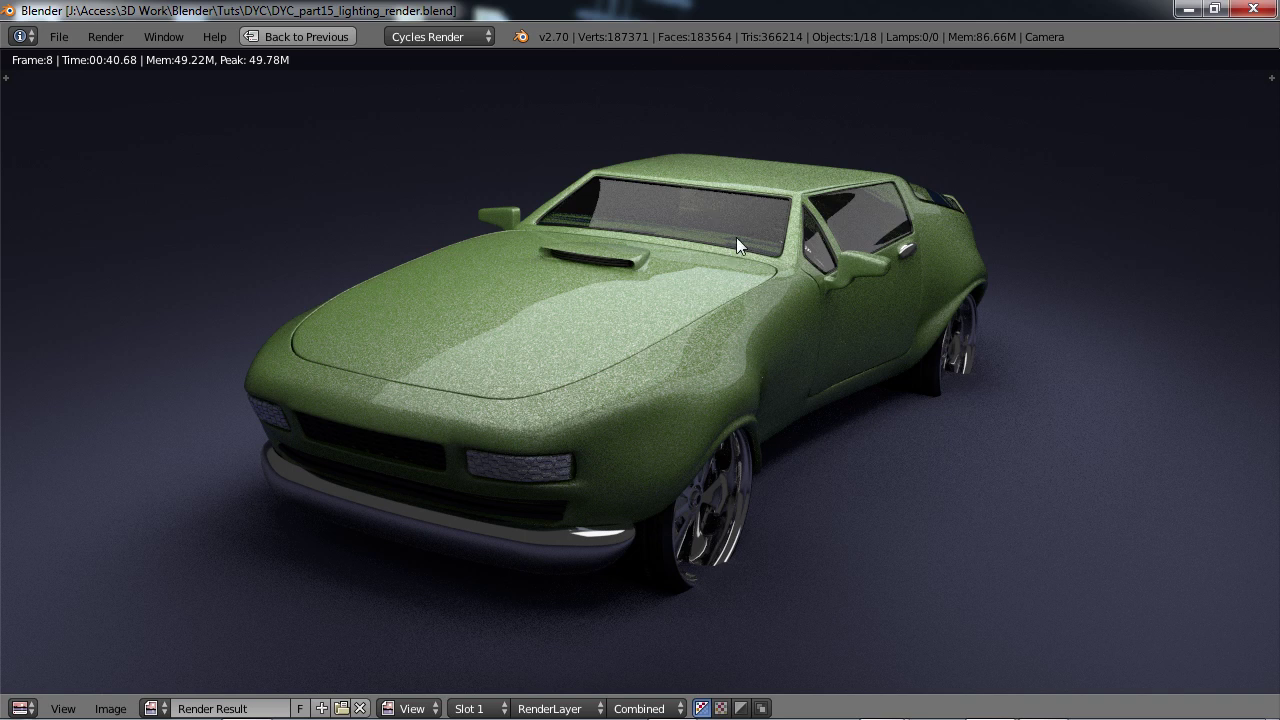
{"action": "scroll", "coordinate": [755, 252], "scroll_direction": "up", "scroll_amount": 1}
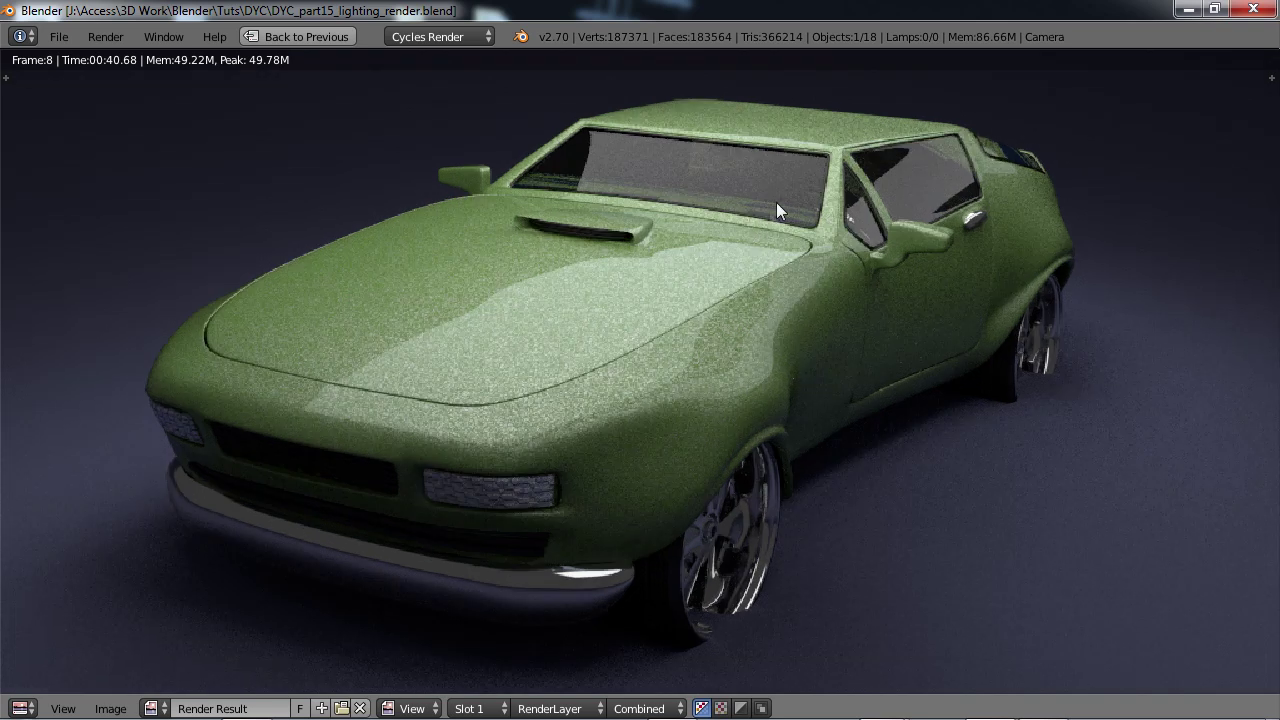
{"action": "middle_click_drag", "start_coordinate": [817, 202], "coordinate": [765, 257]}
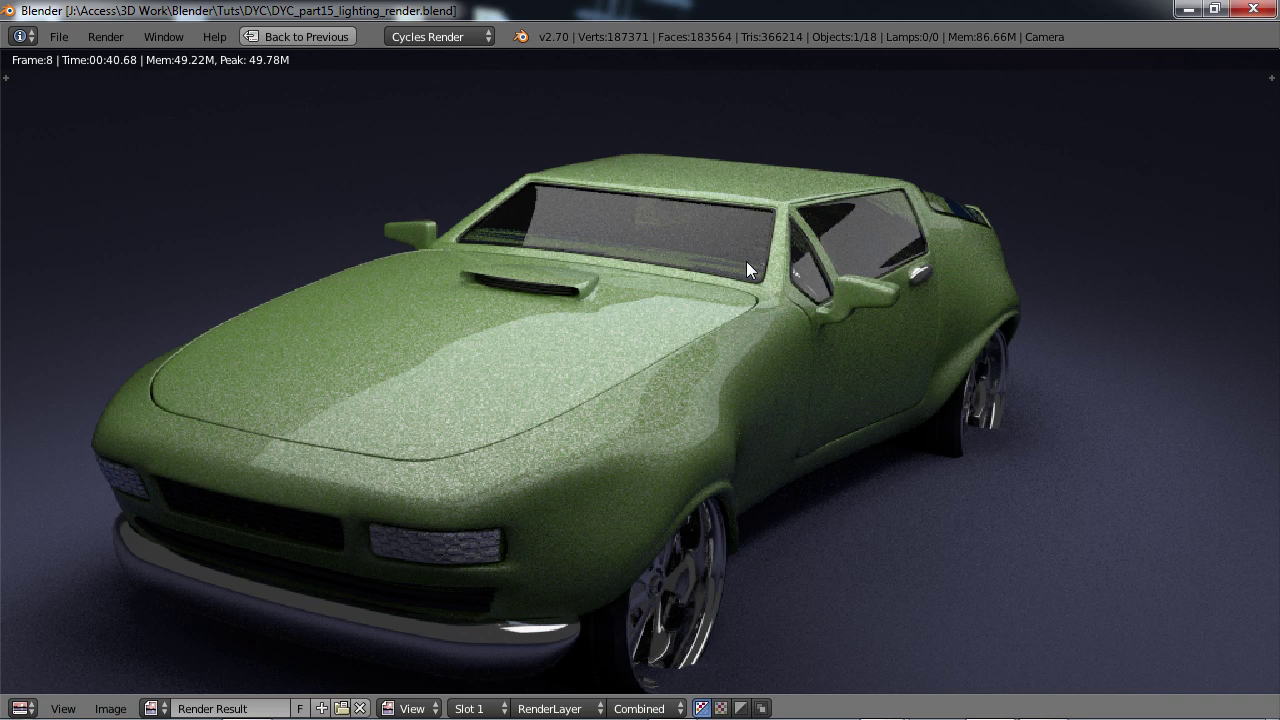
{"action": "scroll", "coordinate": [711, 269], "scroll_direction": "down", "scroll_amount": 1}
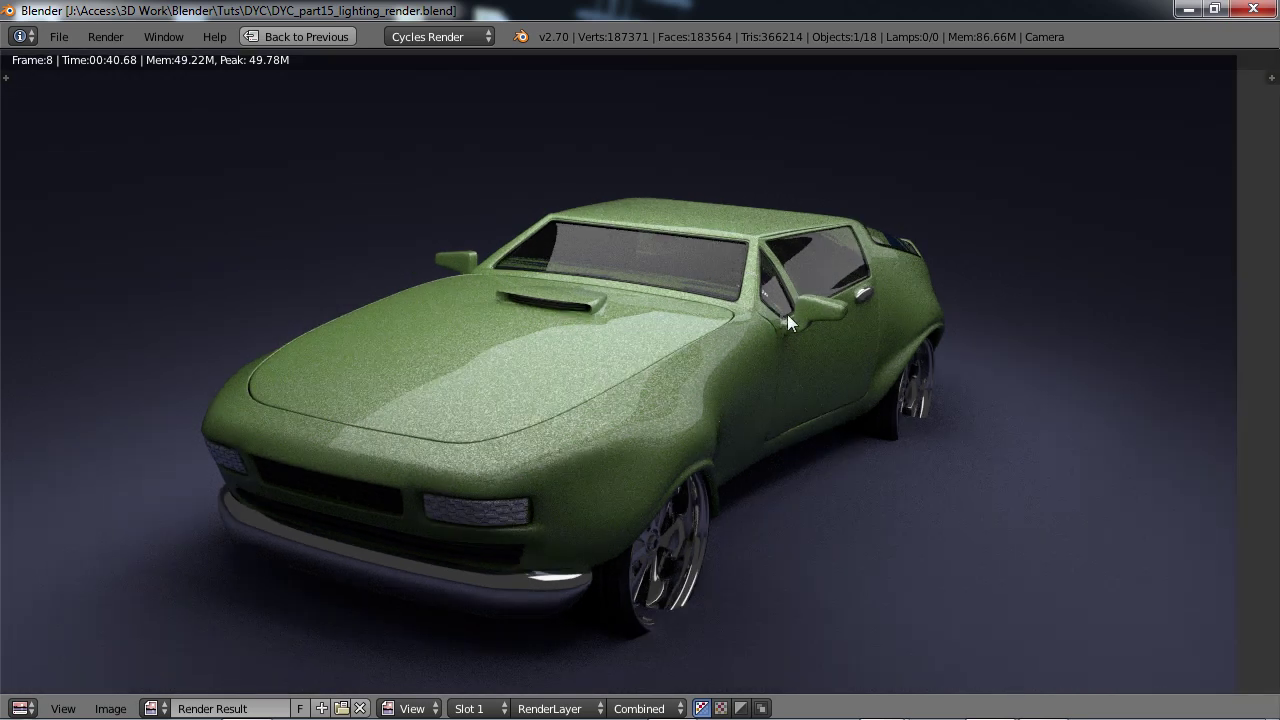
{"action": "scroll", "coordinate": [833, 285], "scroll_direction": "down", "scroll_amount": 1}
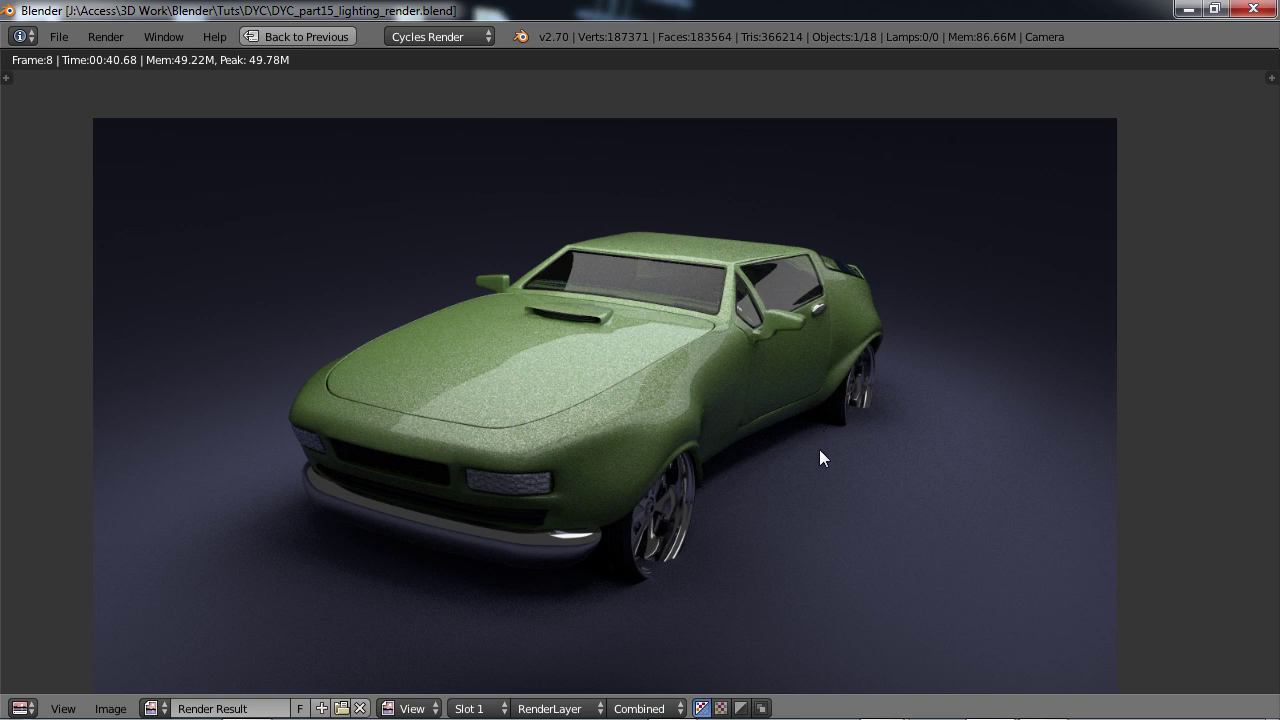
Step: Compare the new render against the earlier render slot
{"action": "key", "text": "j"}
{"action": "key", "text": "j"}
{"action": "scroll", "coordinate": [741, 403], "scroll_direction": "down", "scroll_amount": 1}
{"action": "scroll", "coordinate": [726, 400], "scroll_direction": "up", "scroll_amount": 1}
Step: Exit the full-screen render and turn the left Image Editor into a 3D View
{"action": "key", "text": "Escape"}
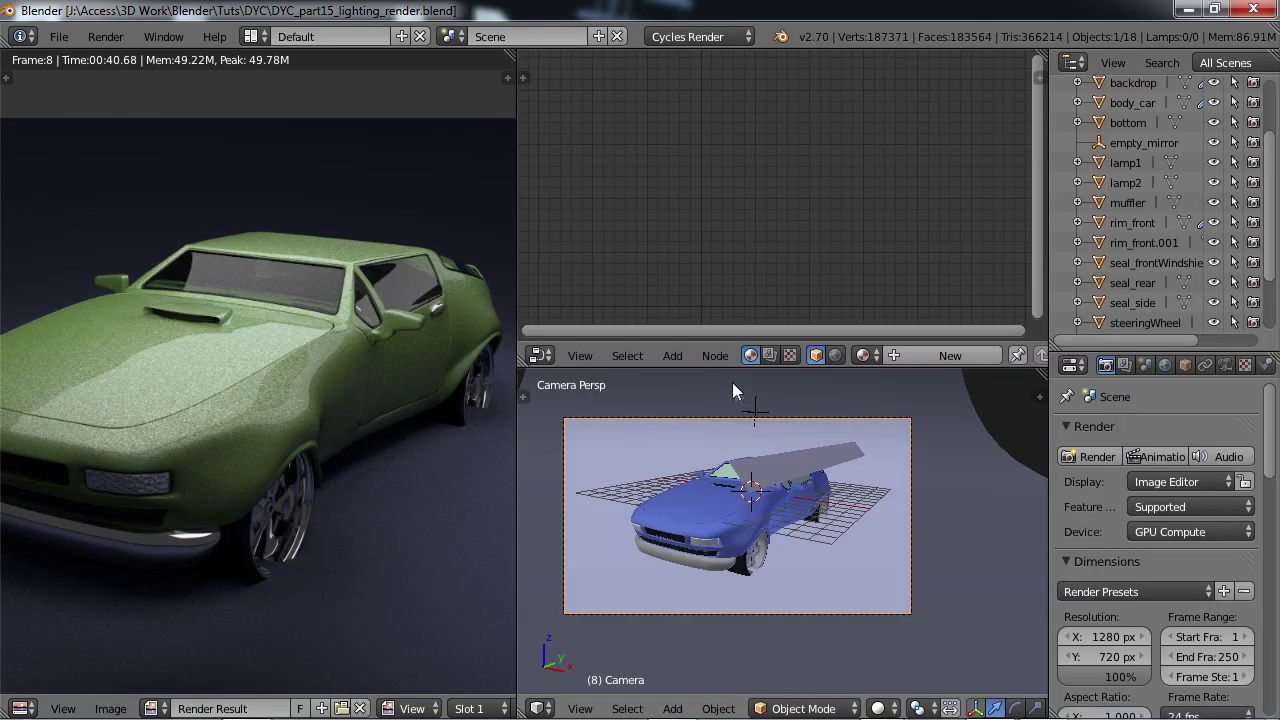
{"action": "scroll", "coordinate": [732, 382], "scroll_direction": "down", "scroll_amount": 1}
{"action": "scroll", "coordinate": [369, 402], "scroll_direction": "down", "scroll_amount": 2}
{"action": "key", "text": "shift+F5"}
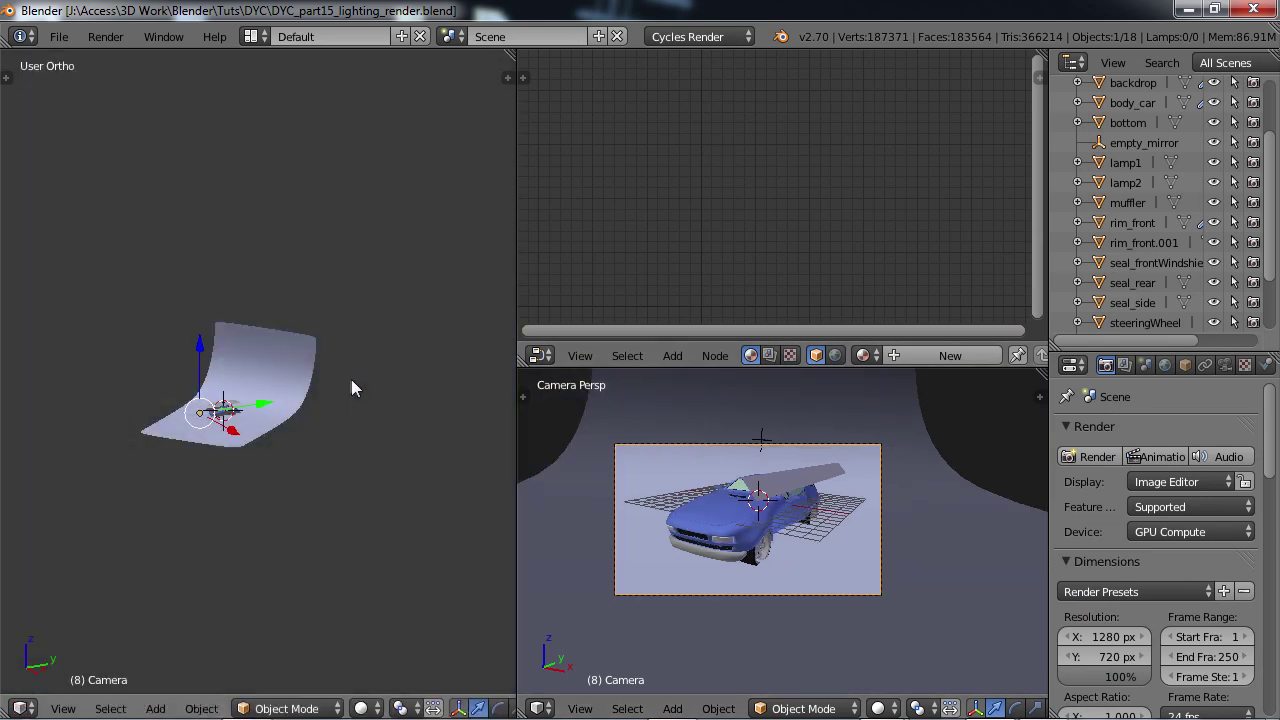
{"action": "scroll", "coordinate": [403, 449], "scroll_direction": "up", "scroll_amount": 4}
{"action": "scroll", "coordinate": [354, 466], "scroll_direction": "up", "scroll_amount": 3}
Step: Orbit to a low, front-on view of the car and curved backdrop
{"action": "middle_click_drag", "start_coordinate": [354, 466], "coordinate": [243, 282]}
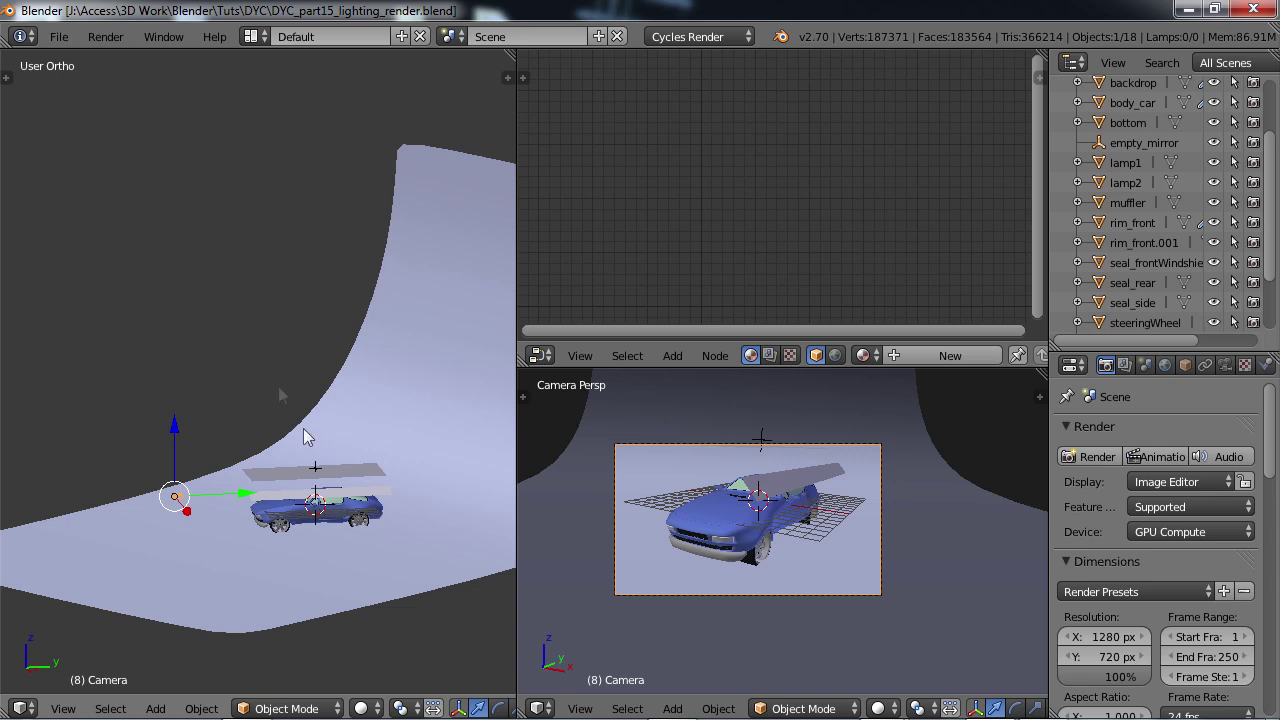
{"action": "middle_click_drag", "start_coordinate": [304, 430], "coordinate": [269, 475]}
{"action": "scroll", "coordinate": [295, 512], "scroll_direction": "up", "scroll_amount": 2}
{"action": "scroll", "coordinate": [286, 520], "scroll_direction": "up", "scroll_amount": 3}
{"action": "scroll", "coordinate": [269, 475], "scroll_direction": "up", "scroll_amount": 4}
Step: Isolate the backdrop in local view and move it vertically along Z
{"action": "right_click", "coordinate": [268, 495]}
{"action": "key", "text": "KP_Divide"}
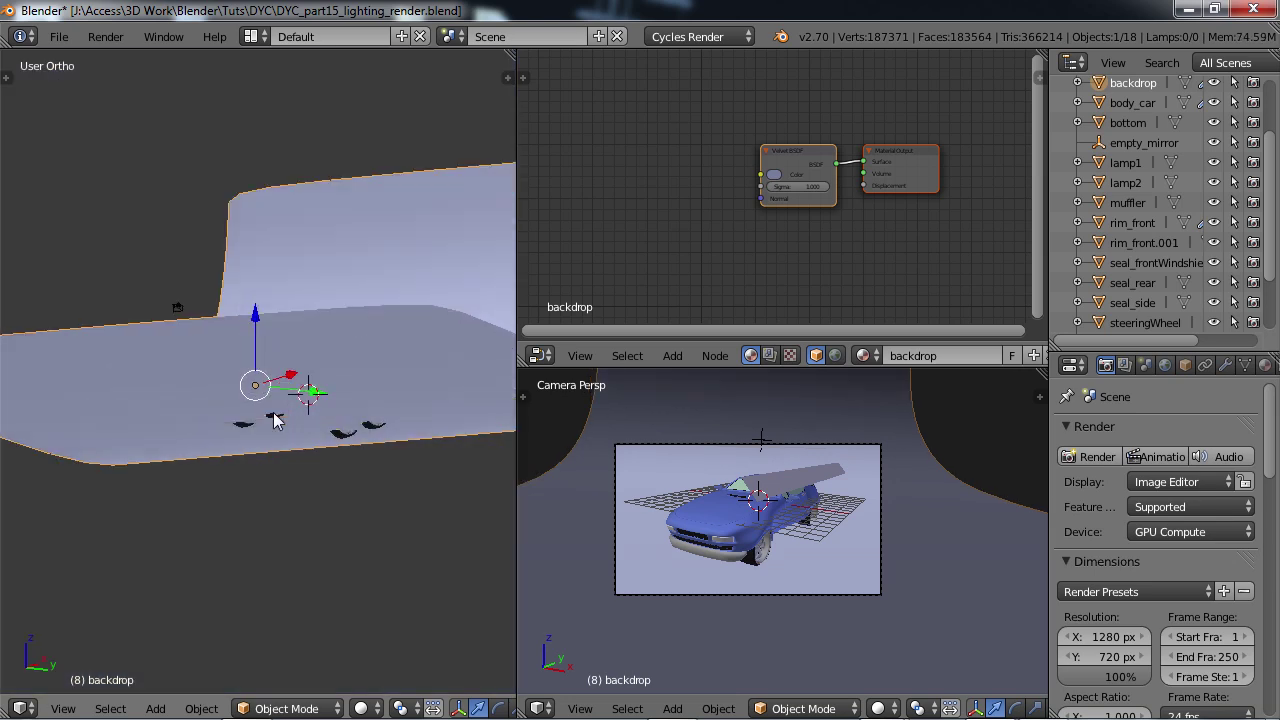
{"action": "middle_click_drag", "start_coordinate": [275, 420], "coordinate": [360, 440]}
{"action": "scroll", "coordinate": [334, 455], "scroll_direction": "up", "scroll_amount": 2}
{"action": "key", "text": "g"}
{"action": "key", "text": "z"}
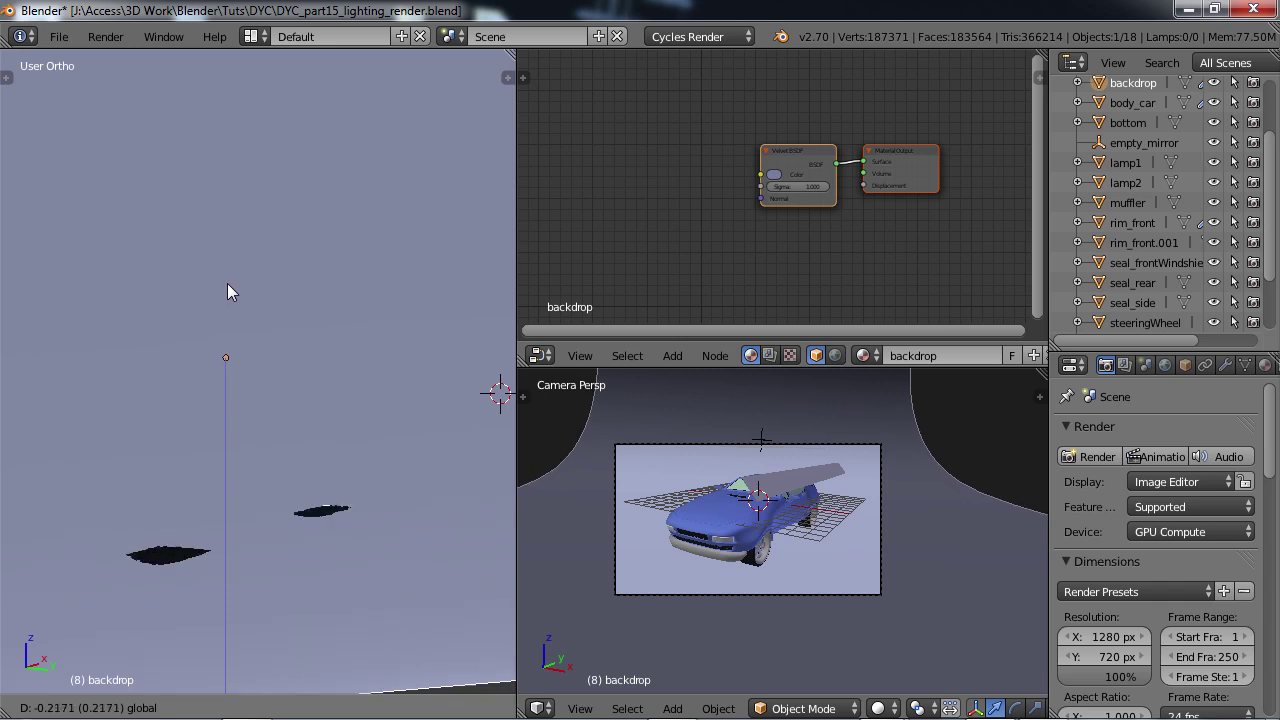
{"action": "left_click", "coordinate": [227, 283]}
Step: Add a loop cut across the backdrop mesh in Edit Mode
{"action": "middle_click_drag", "start_coordinate": [227, 283], "coordinate": [197, 465]}
{"action": "key", "text": "Tab"}
{"action": "middle_click_drag", "start_coordinate": [415, 421], "coordinate": [371, 466]}
{"action": "key", "text": "ctrl+r"}
{"action": "left_click", "coordinate": [378, 481]}
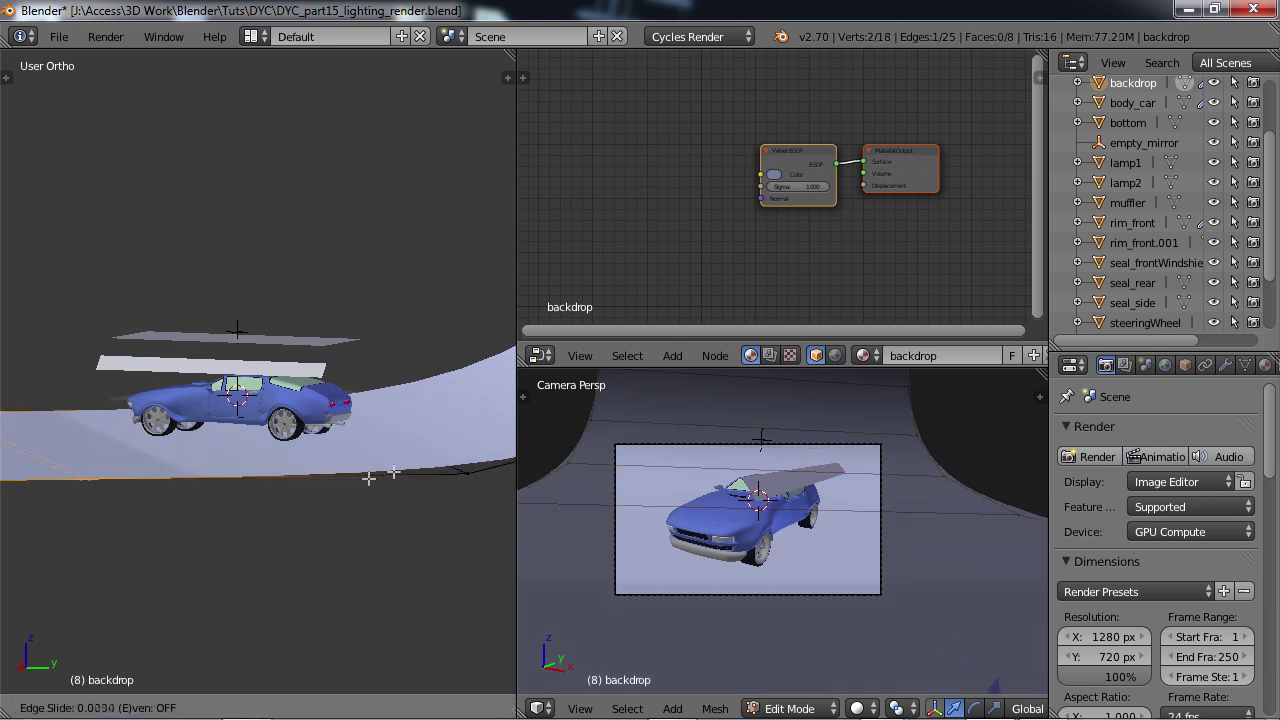
{"action": "left_click", "coordinate": [197, 410]}
{"action": "scroll", "coordinate": [14, 412], "scroll_direction": "up", "scroll_amount": 6}
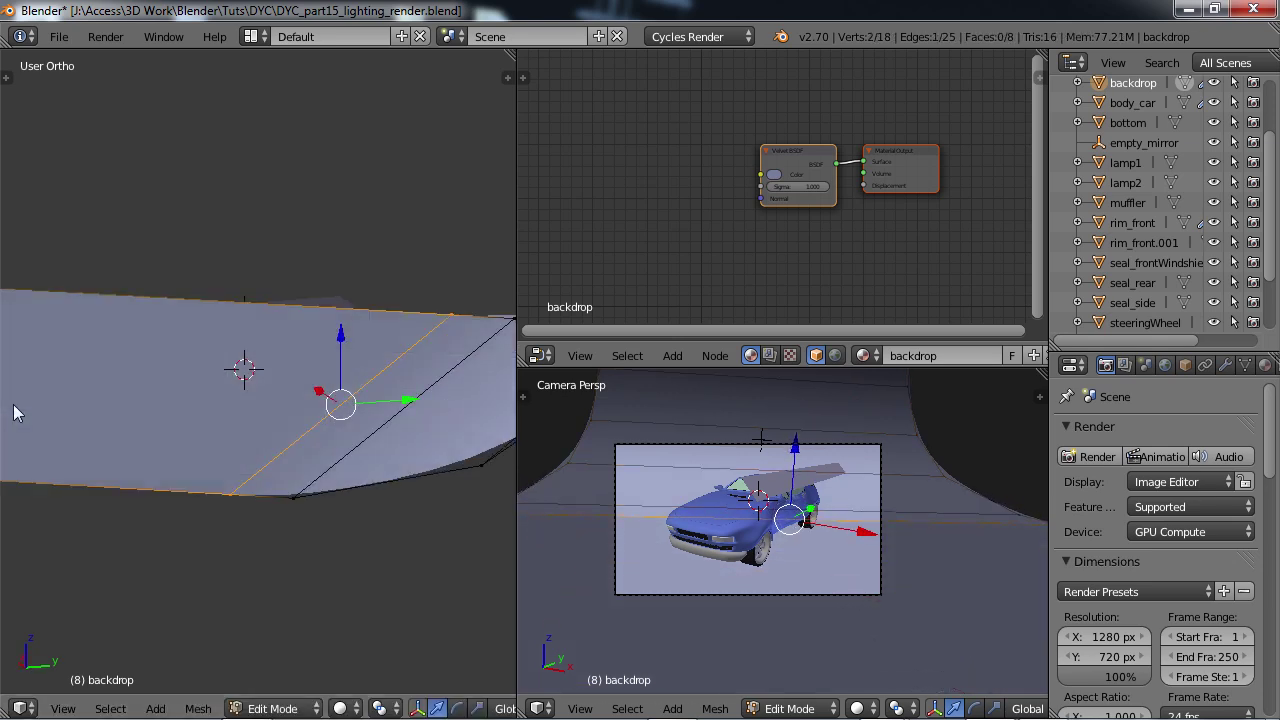
{"action": "middle_click_drag", "start_coordinate": [14, 412], "coordinate": [502, 442]}
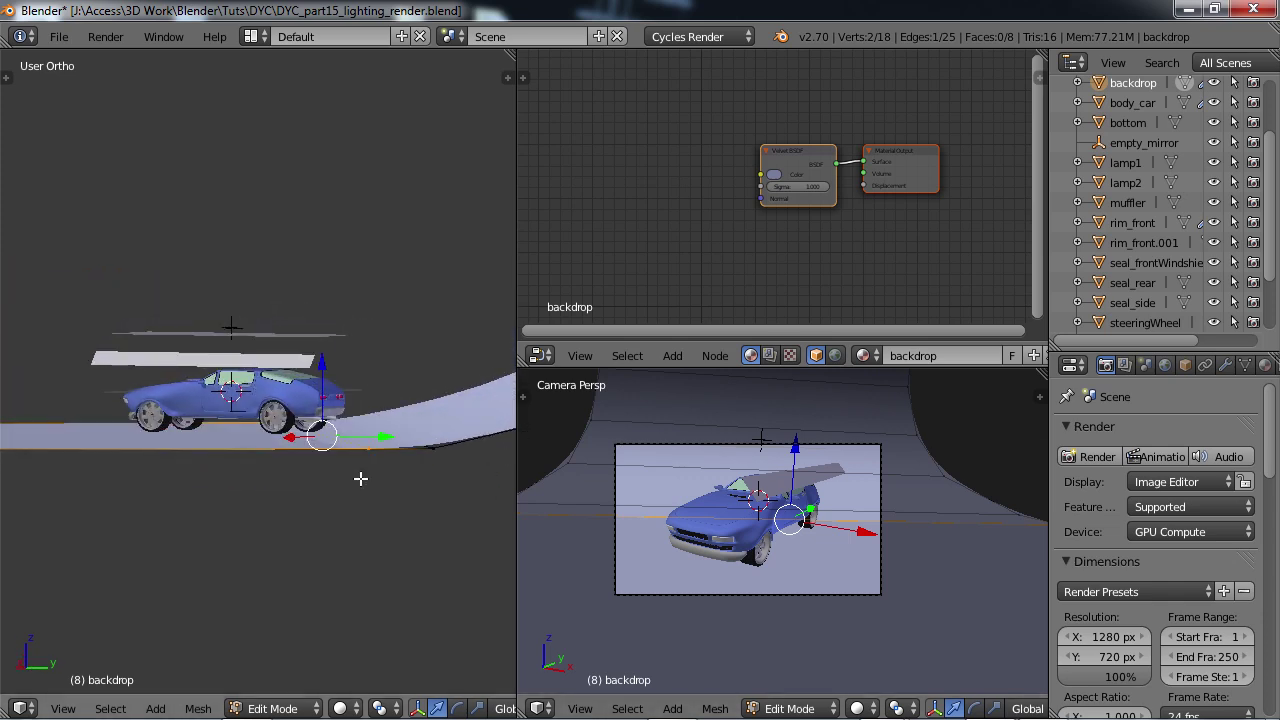
{"action": "middle_click_drag", "start_coordinate": [360, 479], "coordinate": [390, 440]}
Step: Back in Object Mode, readjust the backdrop's height along Z
{"action": "key", "text": "Tab"}
{"action": "scroll", "coordinate": [390, 440], "scroll_direction": "up", "scroll_amount": 2}
{"action": "middle_click_drag", "start_coordinate": [2, 352], "coordinate": [106, 374], "text": "shift"}
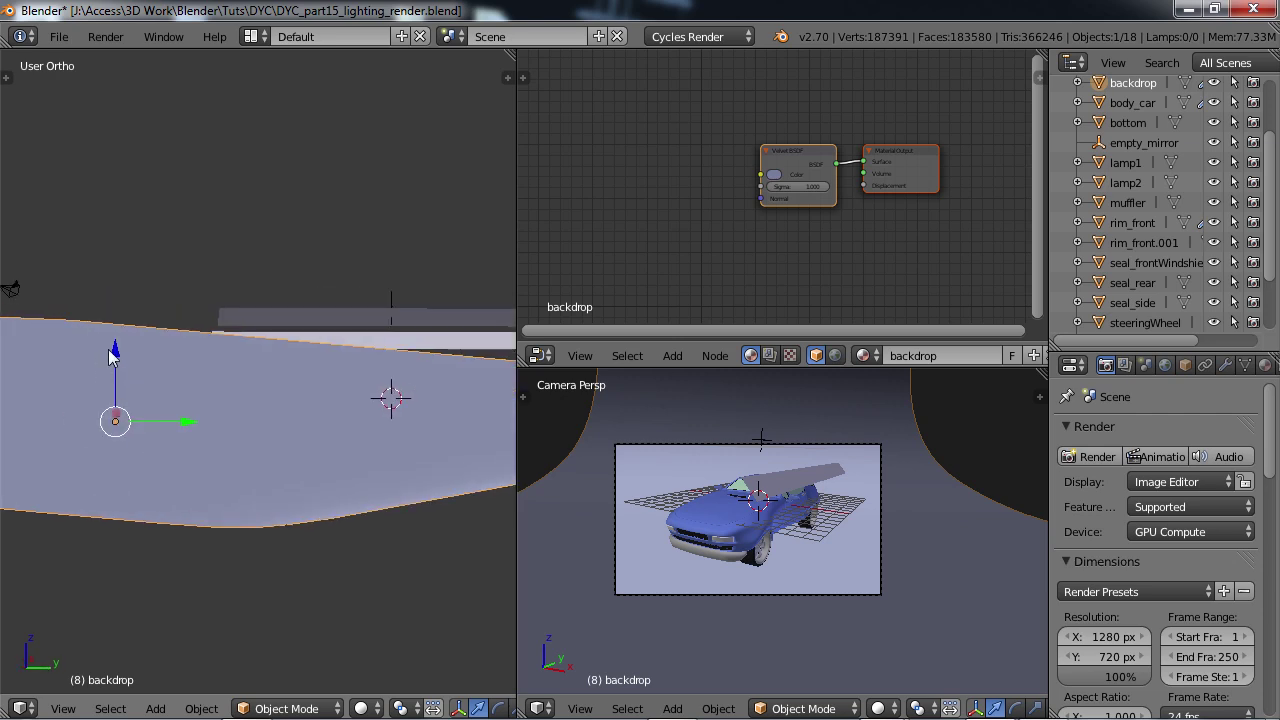
{"action": "key", "text": "g"}
{"action": "key", "text": "z"}
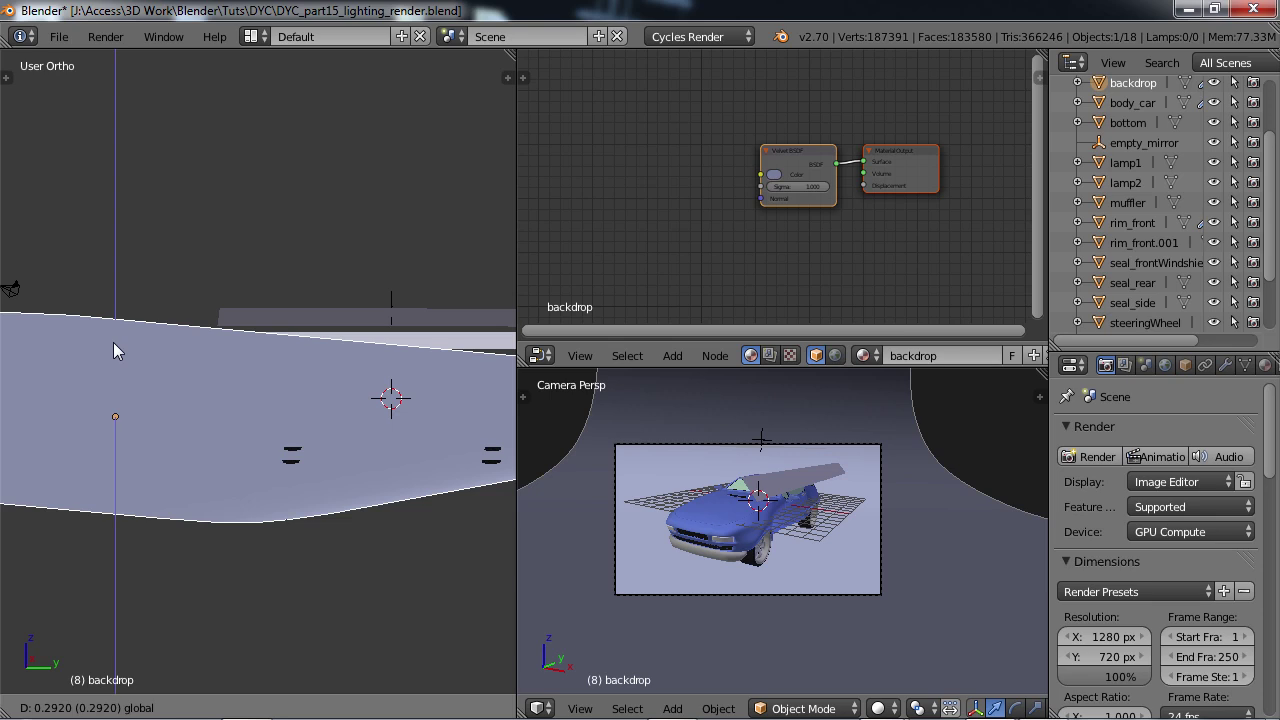
{"action": "left_click", "coordinate": [113, 343]}
{"action": "scroll", "coordinate": [113, 343], "scroll_direction": "down", "scroll_amount": 8}
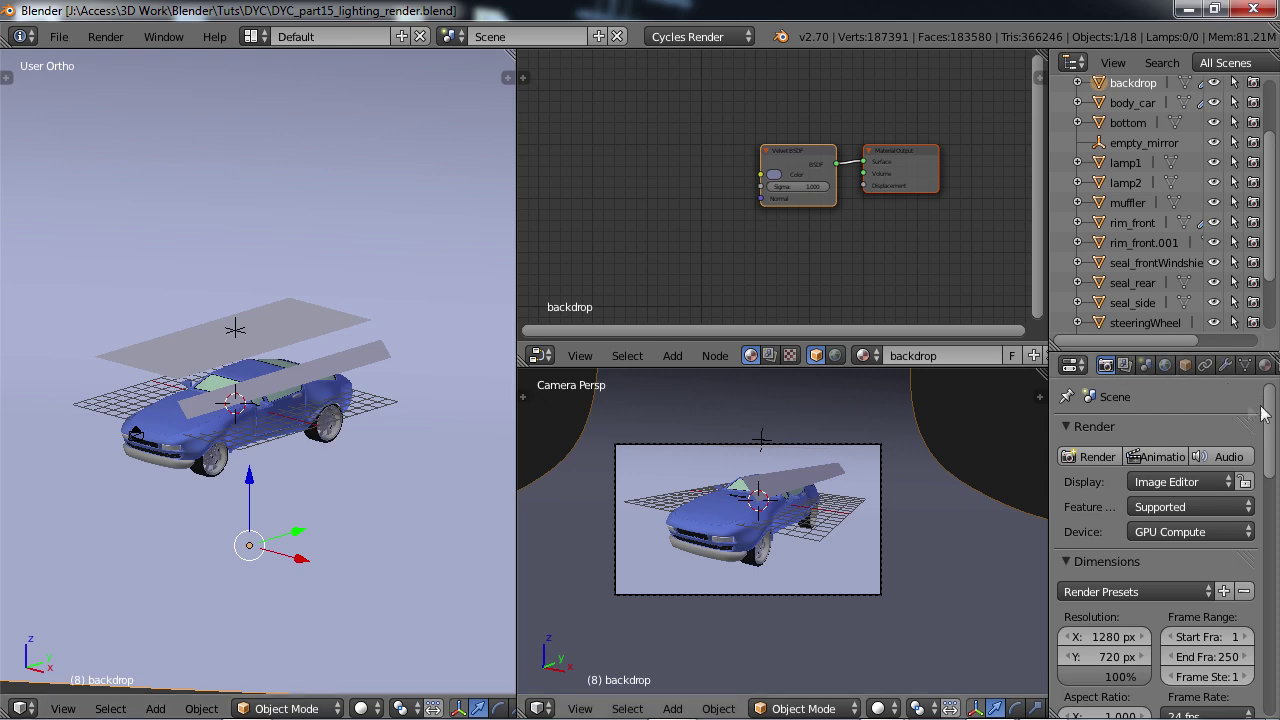
Step: Set Render samples to 3000 in the Sampling panel and render the car with F12
{"action": "left_click_drag", "start_coordinate": [1268, 413], "coordinate": [1276, 568]}
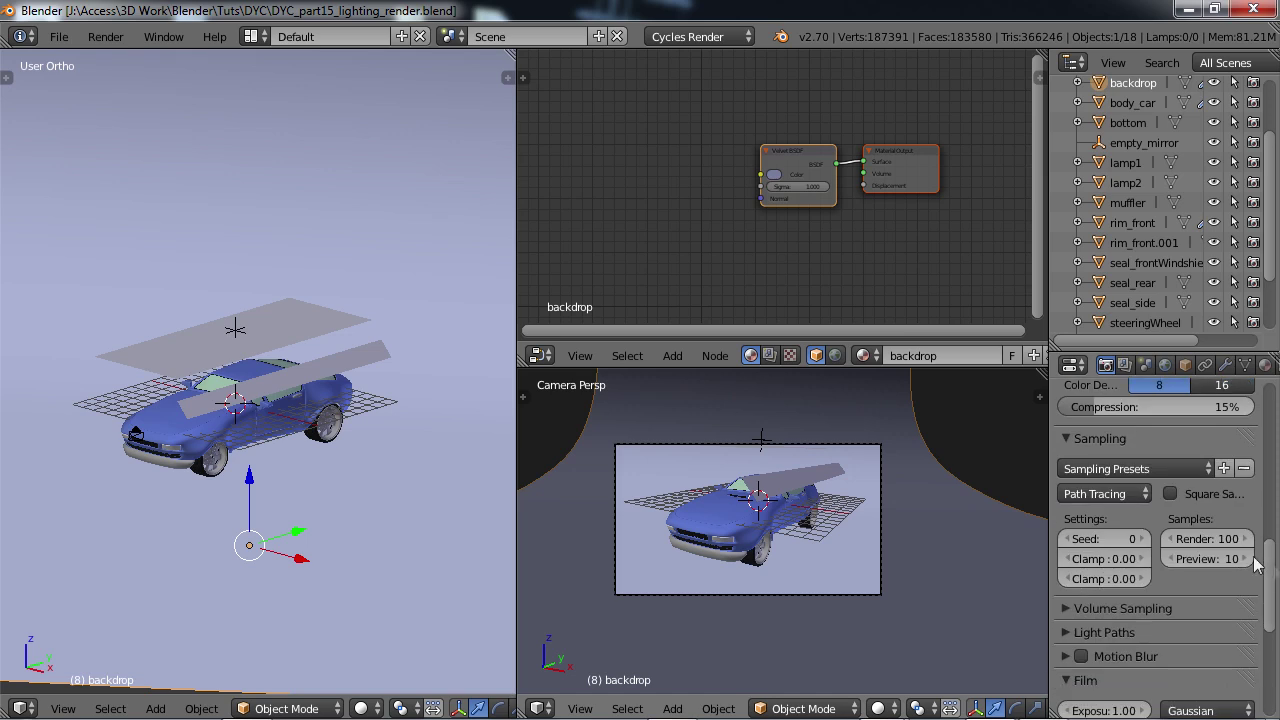
{"action": "left_click", "coordinate": [1215, 538]}
{"action": "type", "text": "3000"}
{"action": "key", "text": "Return"}
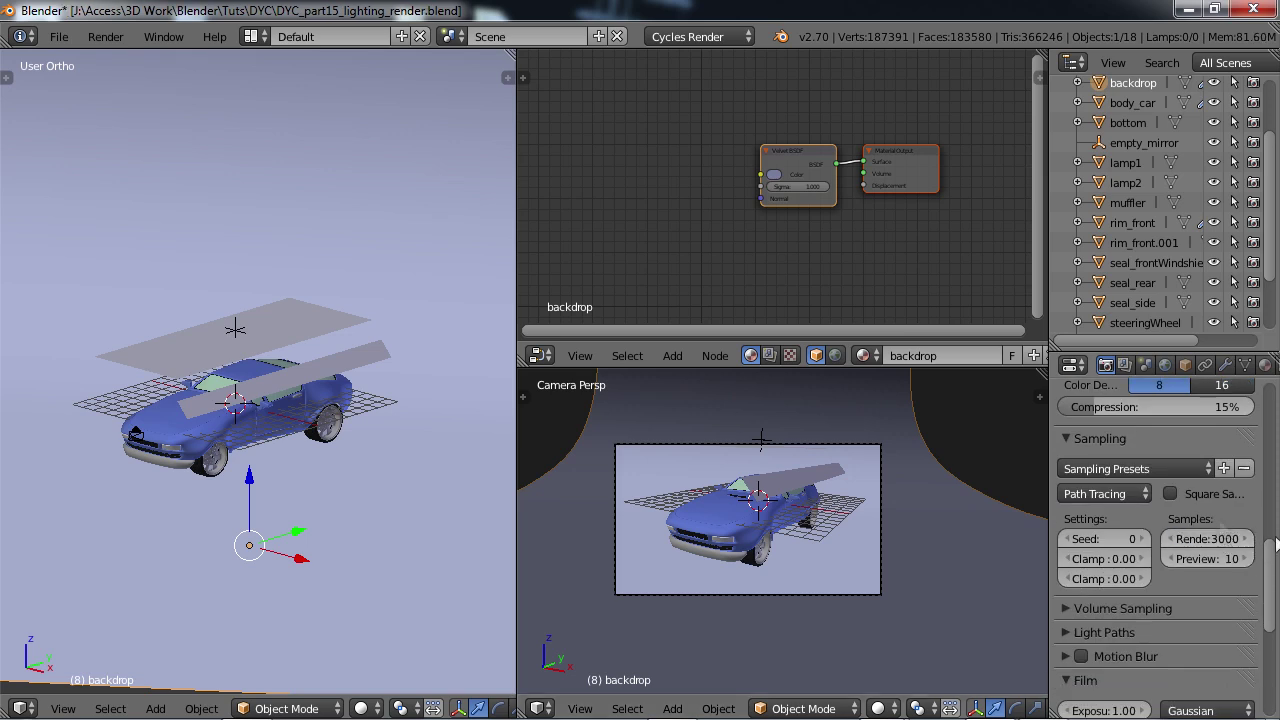
{"action": "left_click_drag", "start_coordinate": [1270, 557], "coordinate": [1276, 520]}
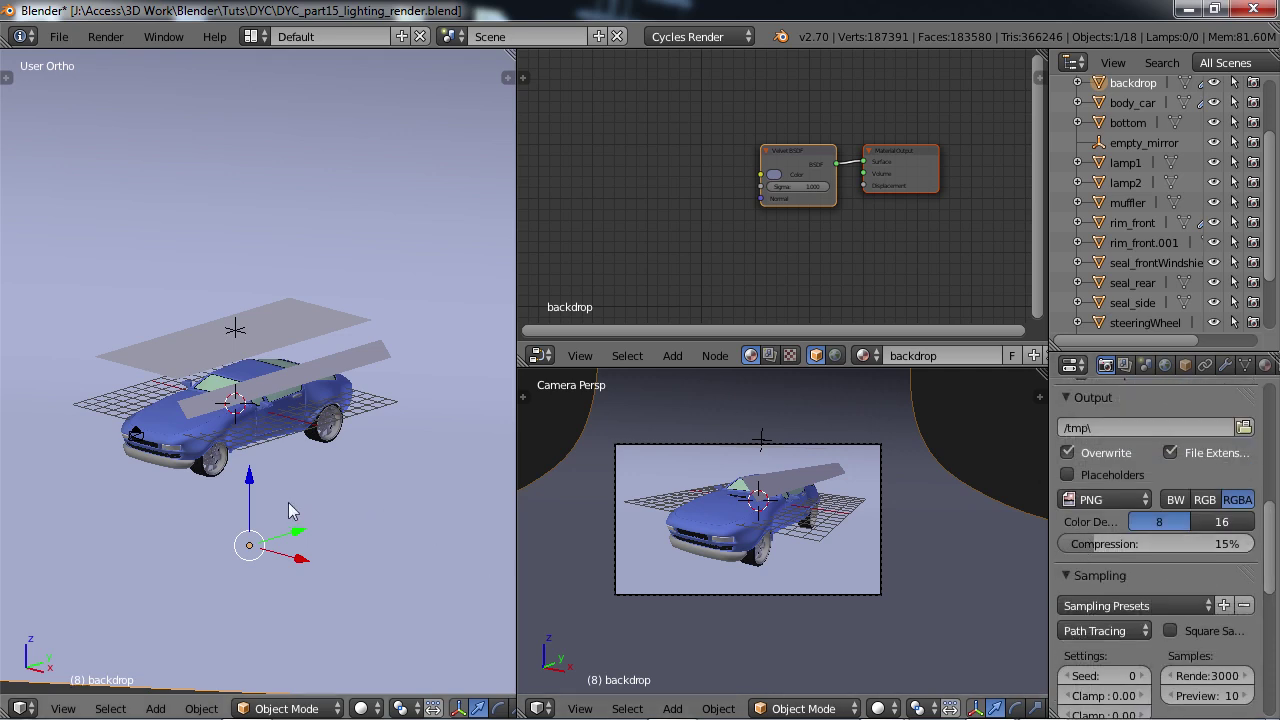
{"action": "key", "text": "F12"}
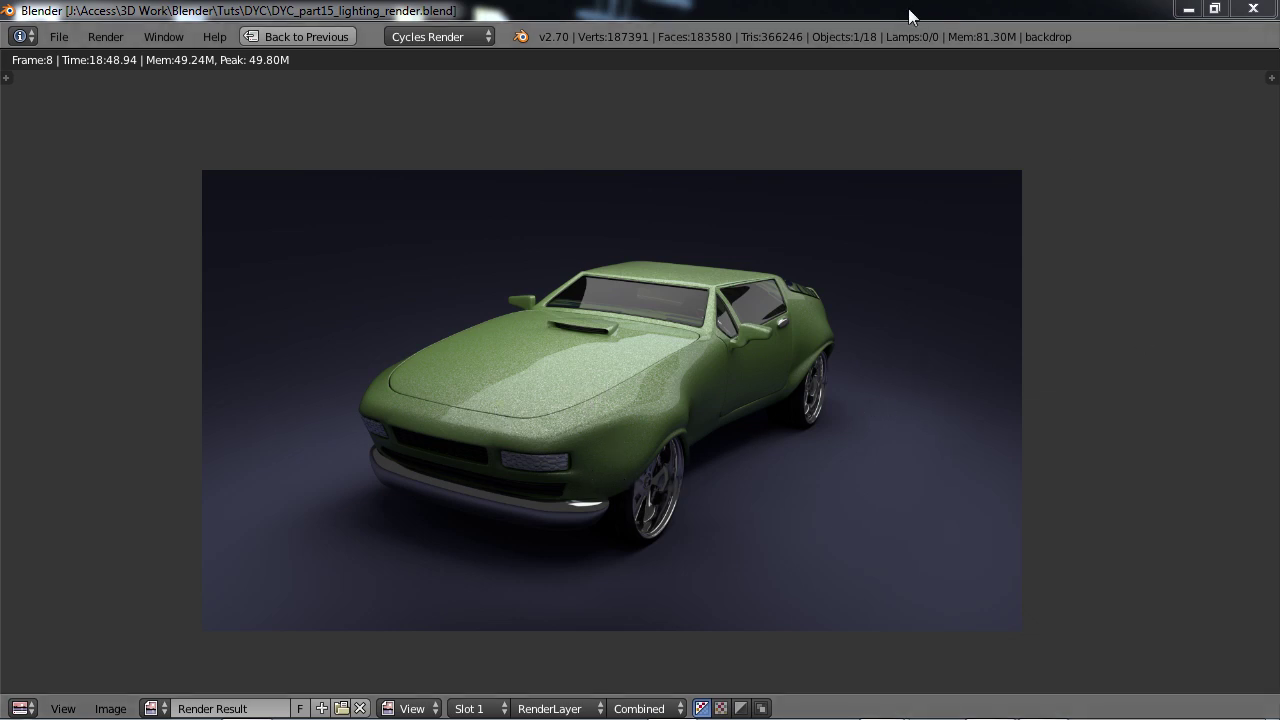
{"action": "scroll", "coordinate": [634, 410], "scroll_direction": "up", "scroll_amount": 2}
{"action": "scroll", "coordinate": [605, 420], "scroll_direction": "up", "scroll_amount": 2}
{"action": "scroll", "coordinate": [555, 428], "scroll_direction": "down", "scroll_amount": 3}
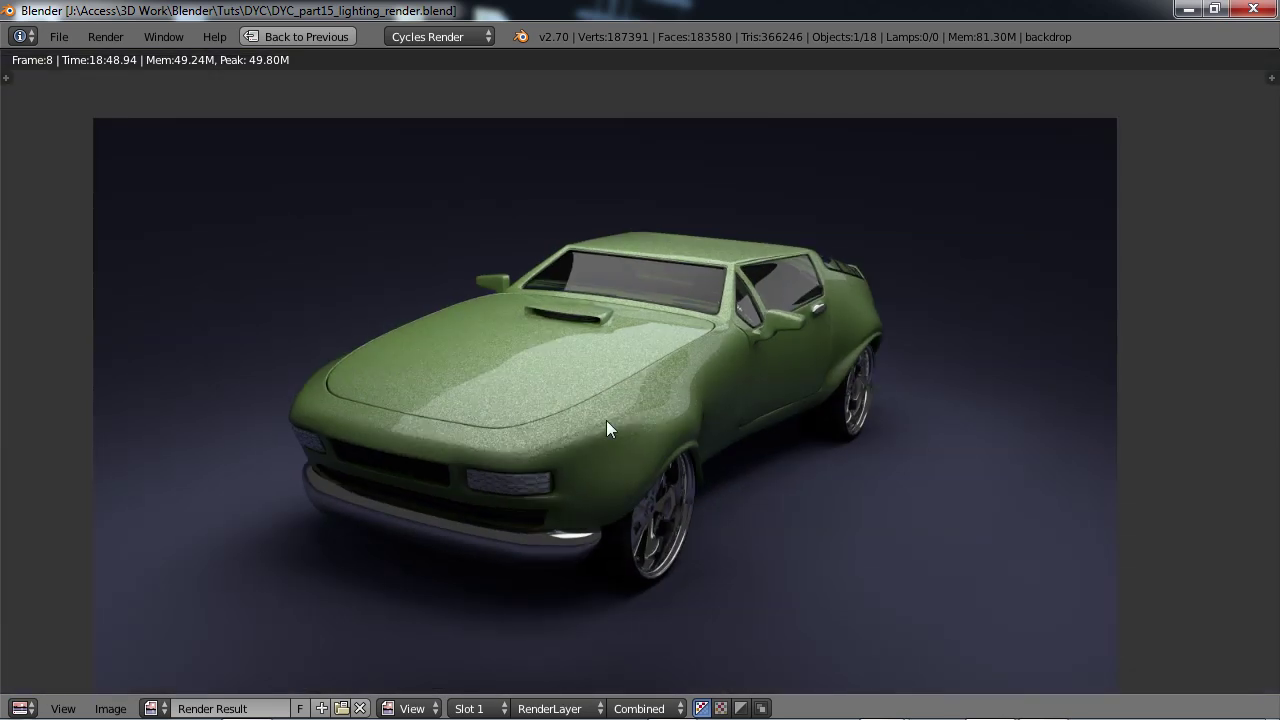
{"action": "scroll", "coordinate": [458, 395], "scroll_direction": "down", "scroll_amount": 1}
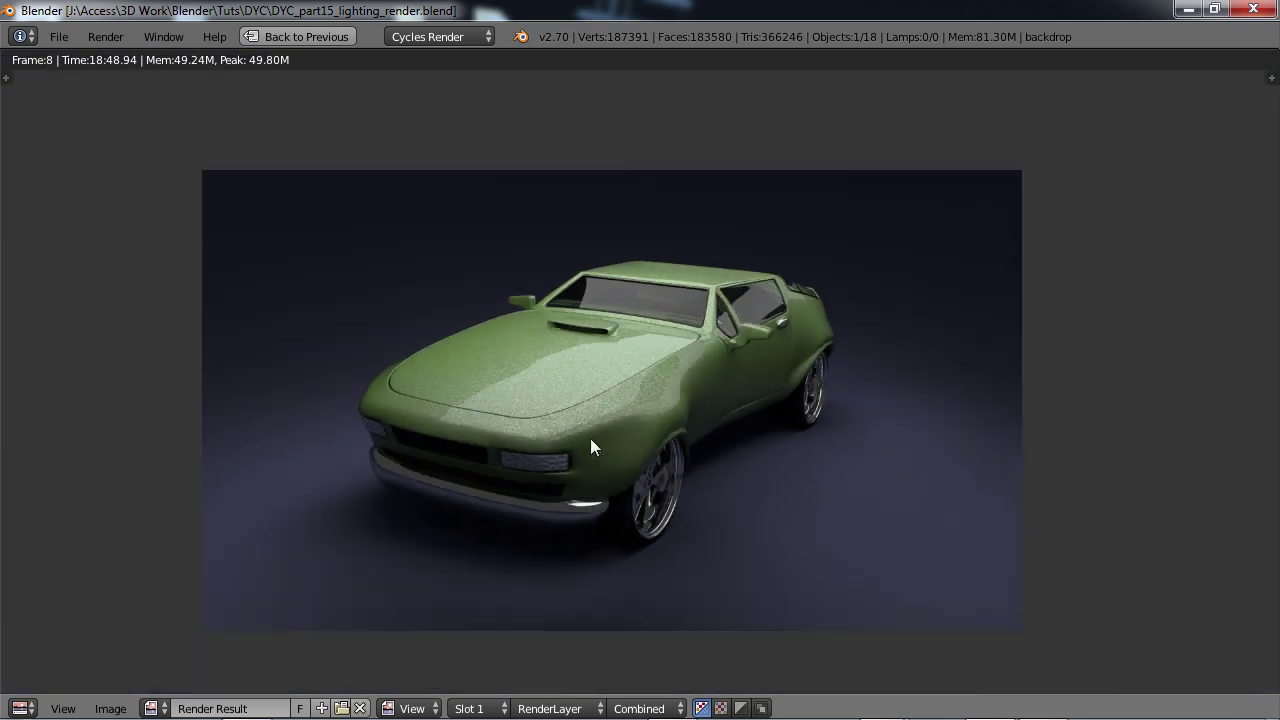
{"action": "scroll", "coordinate": [578, 442], "scroll_direction": "up", "scroll_amount": 2}
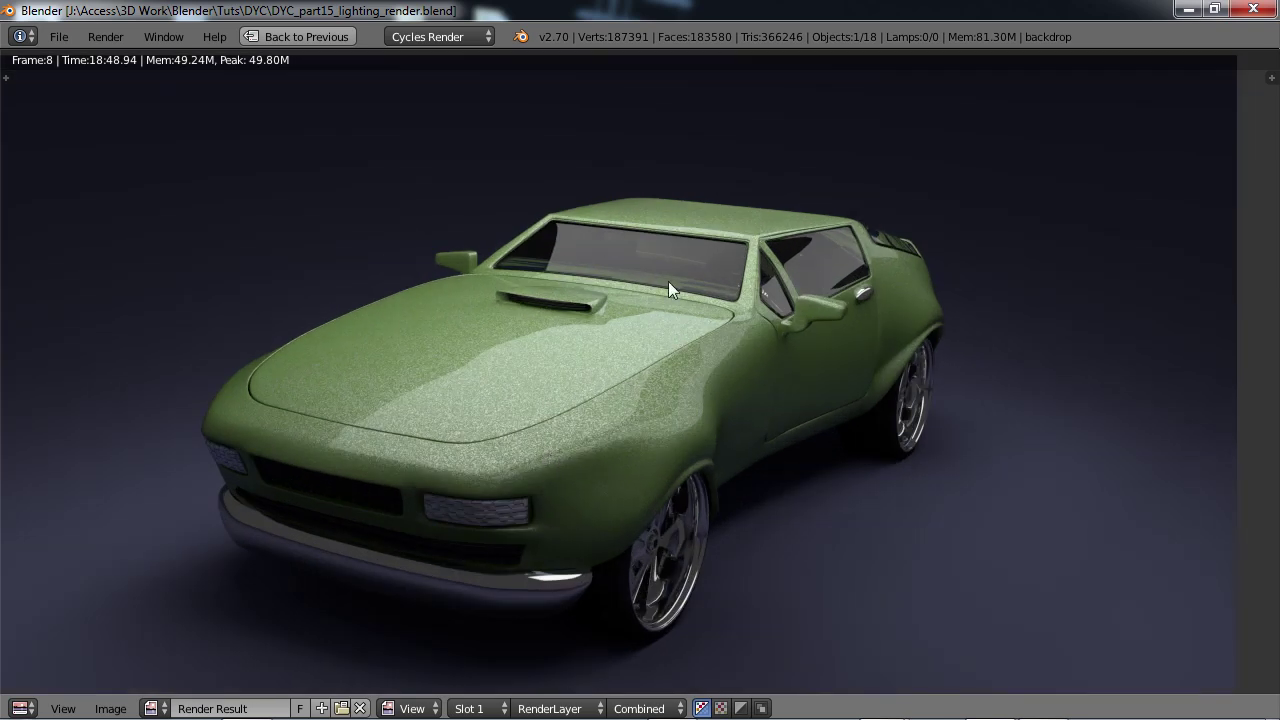
{"action": "scroll", "coordinate": [620, 451], "scroll_direction": "down", "scroll_amount": 1}
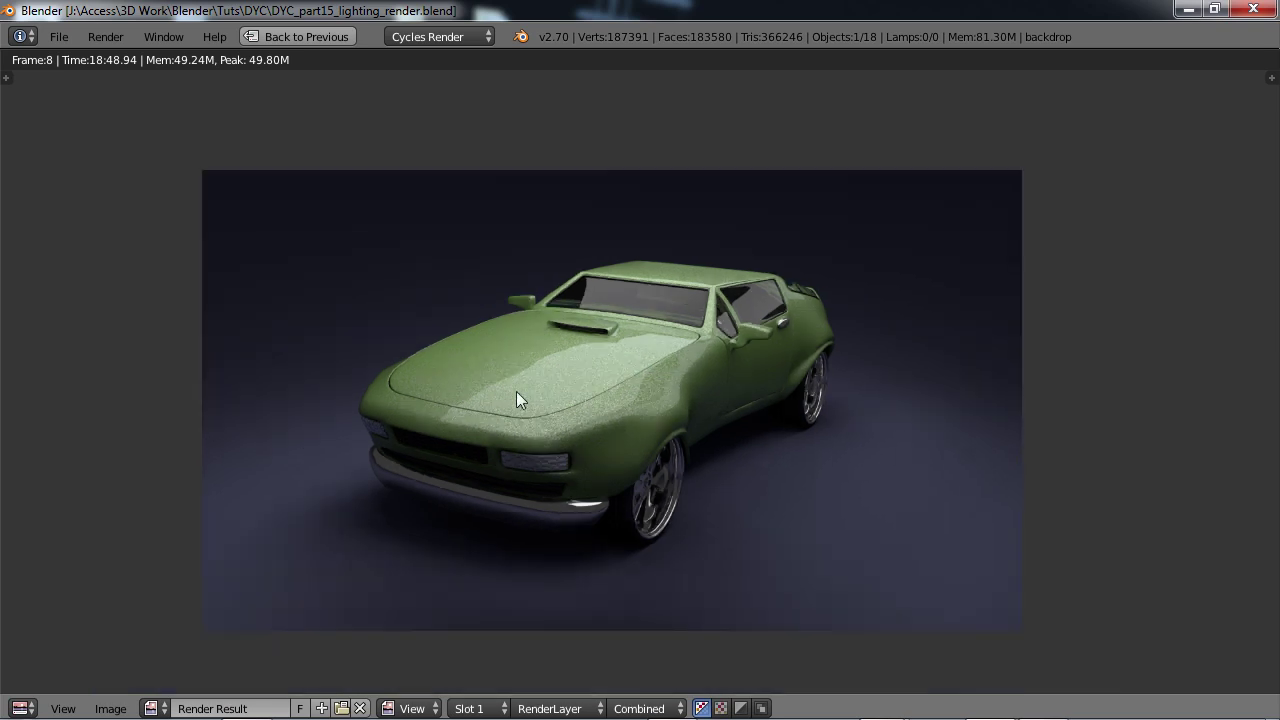
{"action": "scroll", "coordinate": [504, 385], "scroll_direction": "up", "scroll_amount": 1}
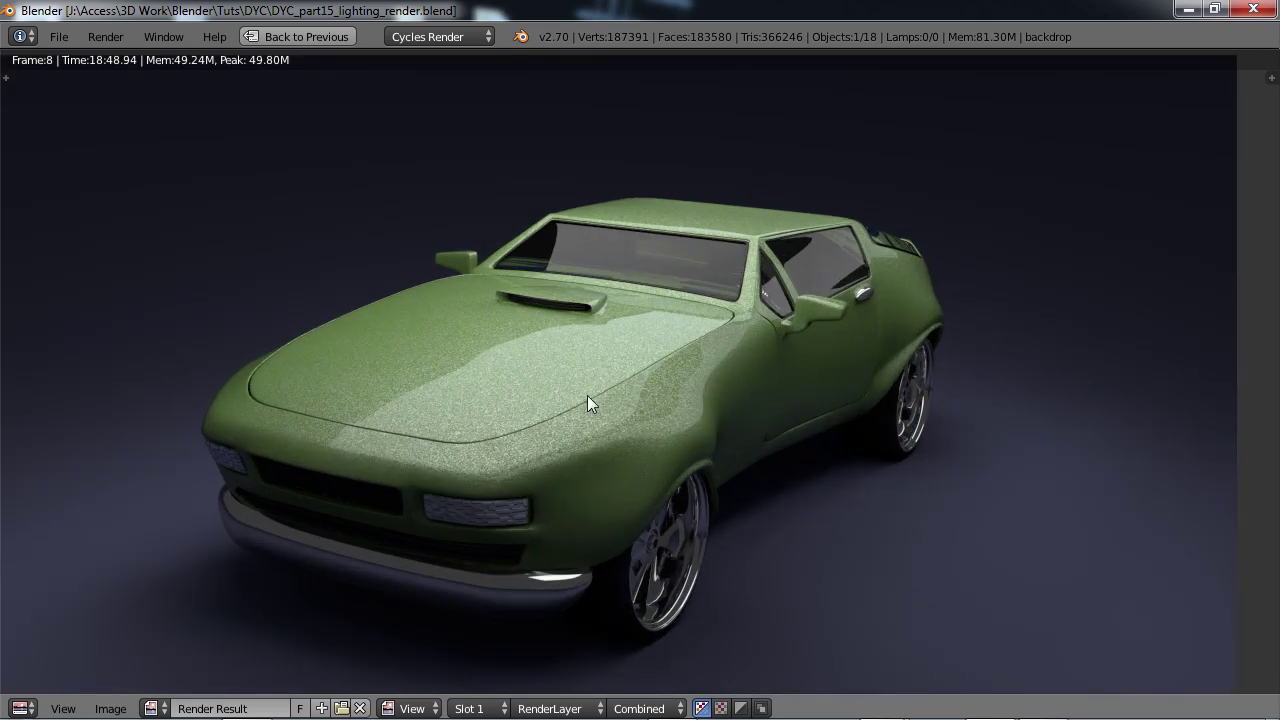
{"action": "scroll", "coordinate": [446, 392], "scroll_direction": "down", "scroll_amount": 1}
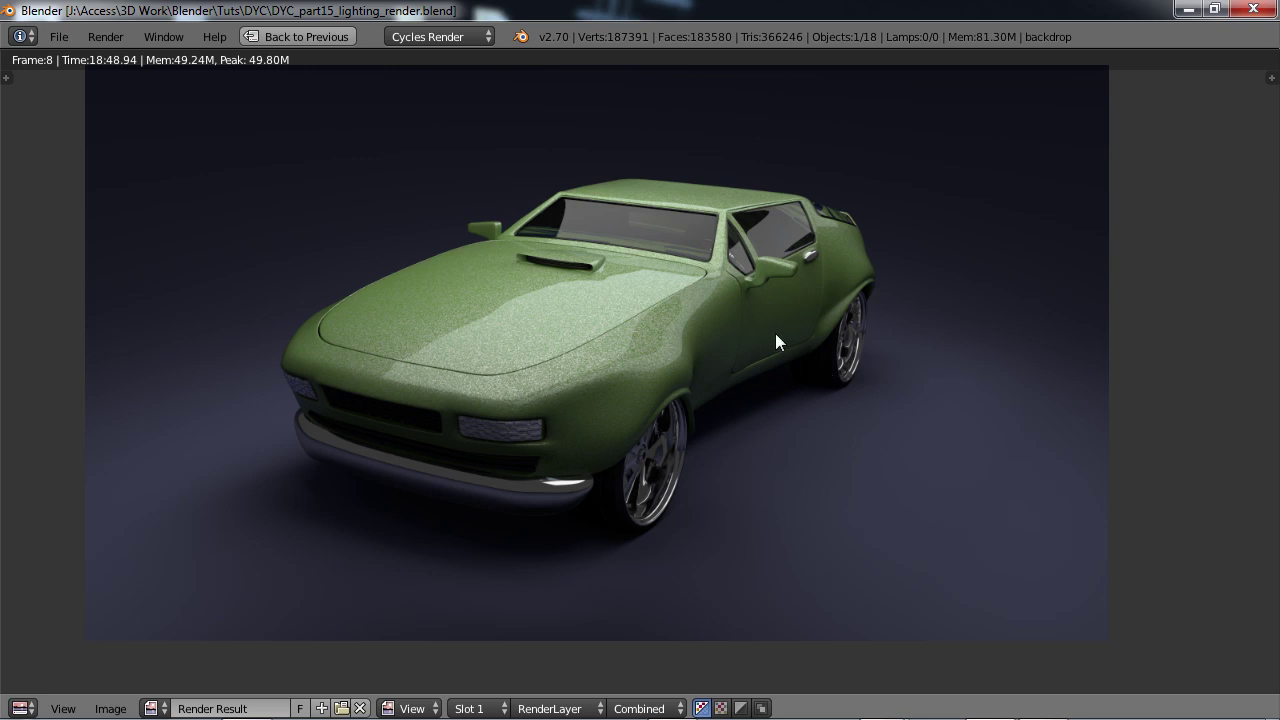
{"action": "middle_click_drag", "start_coordinate": [775, 341], "coordinate": [774, 366]}
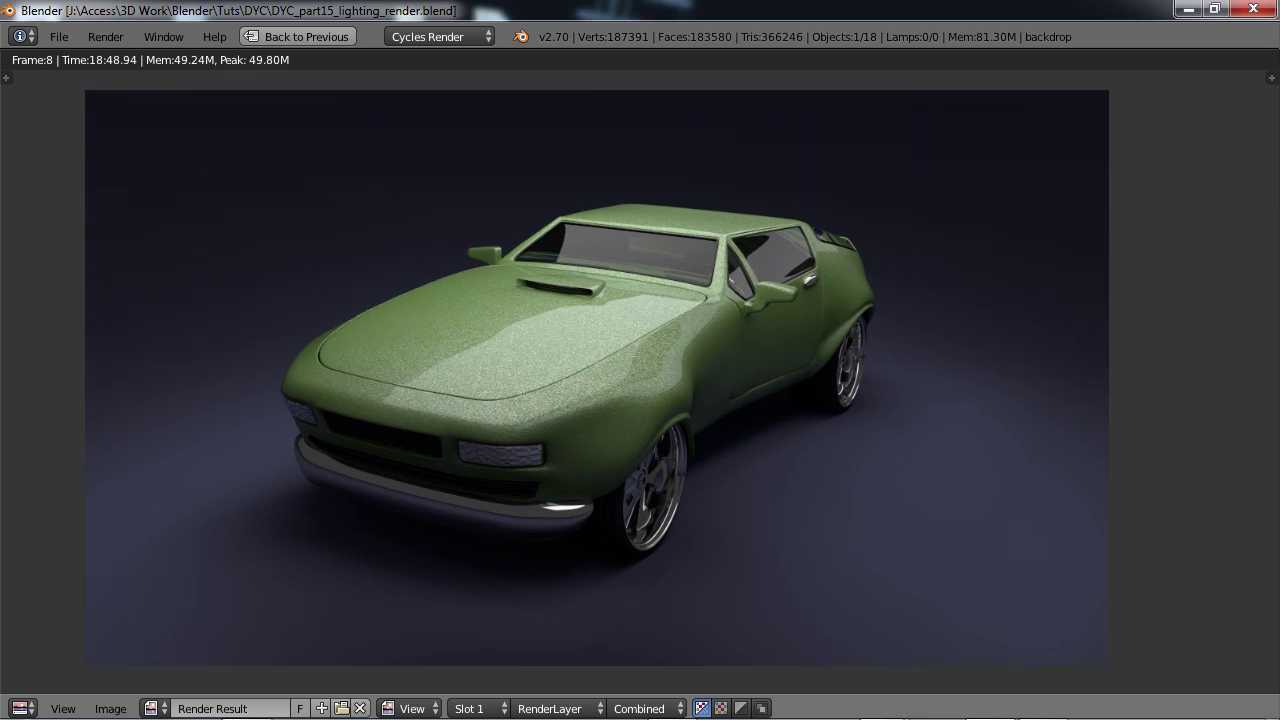